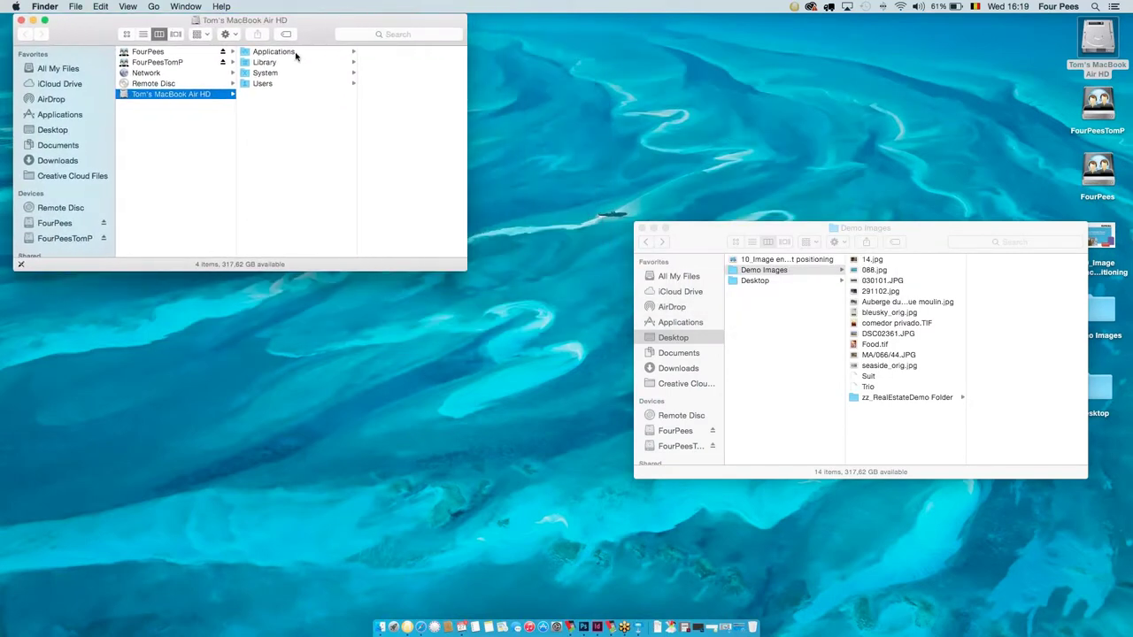
Open Applications > Elpical Claro > in > Default in a taller Finder window.
click(75, 116)
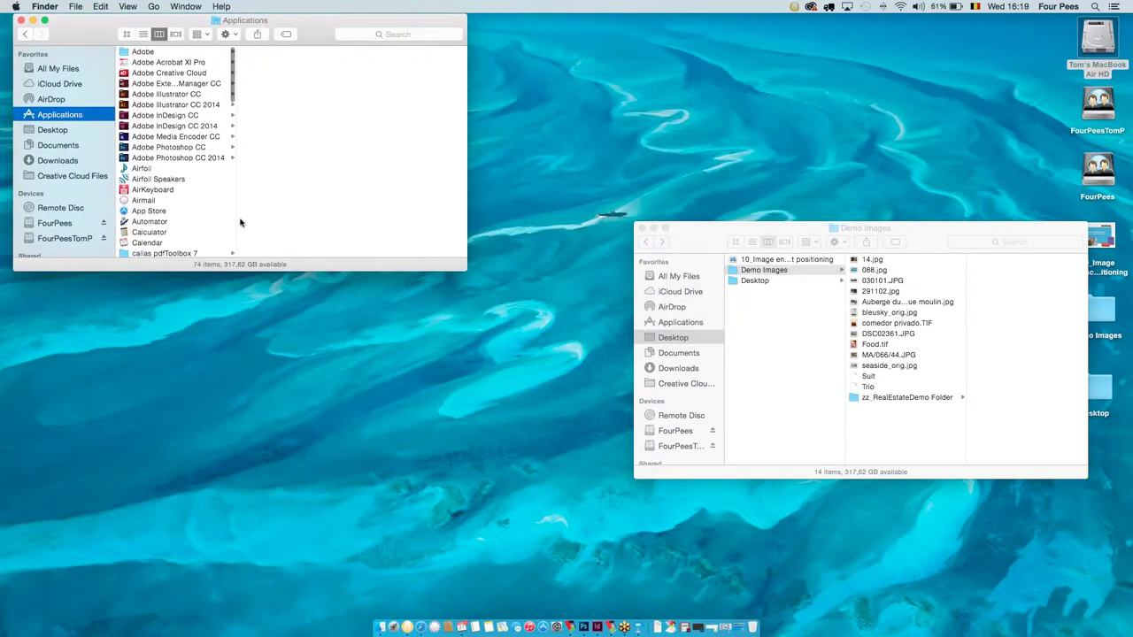
drag(292, 278, 257, 449)
click(176, 349)
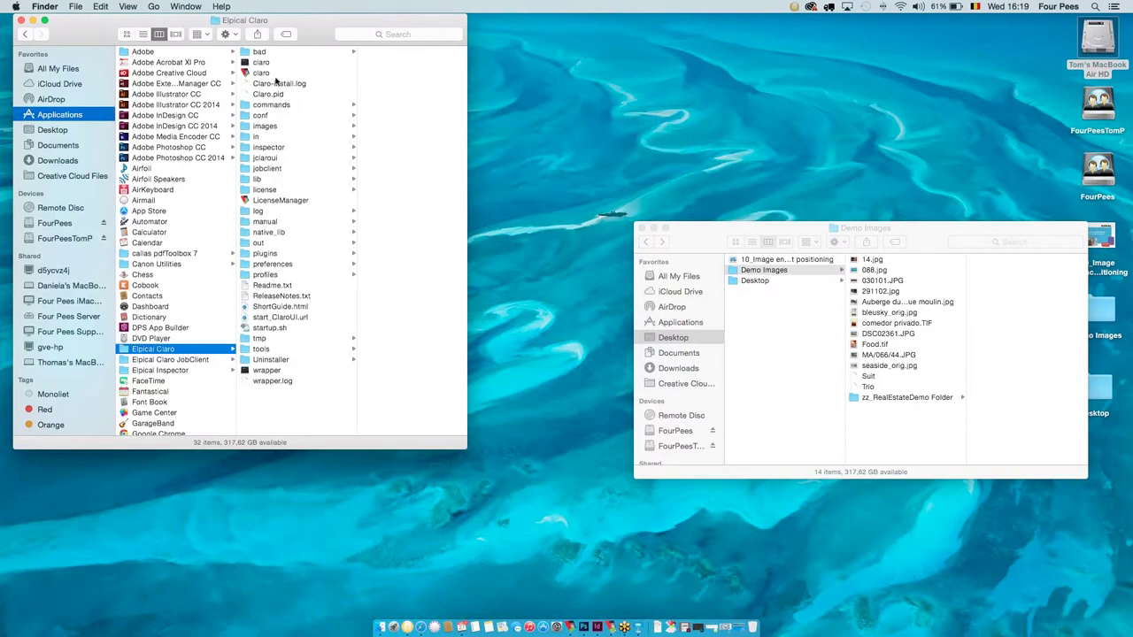
click(266, 138)
click(375, 53)
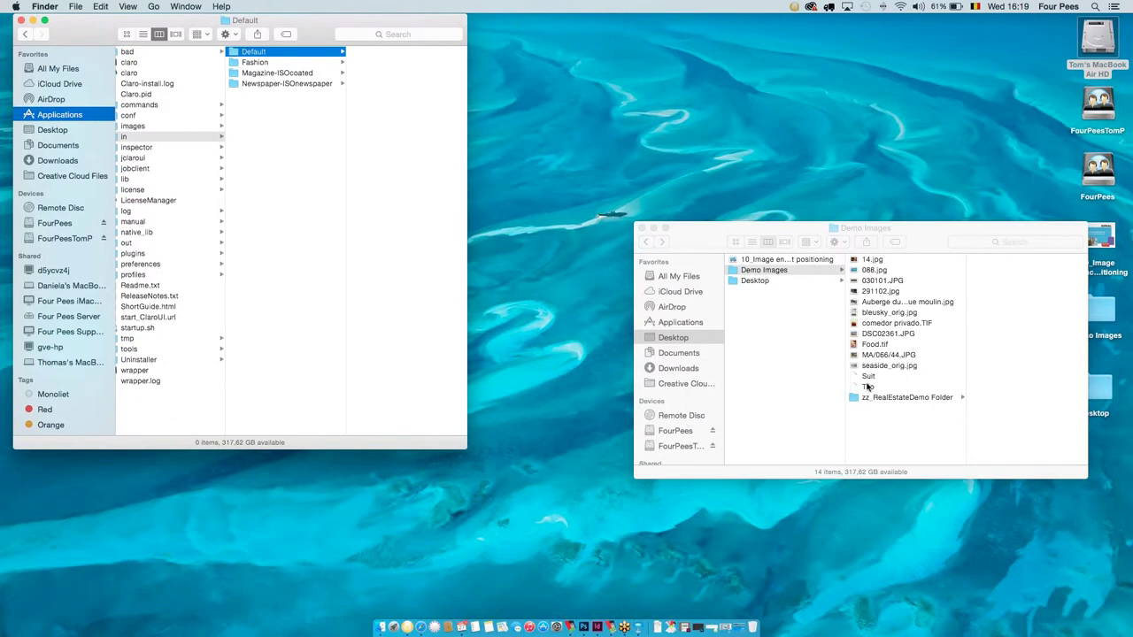
Select 14.jpg through Trio in Demo Images and drag all 13 into Default.
click(873, 375)
click(868, 387)
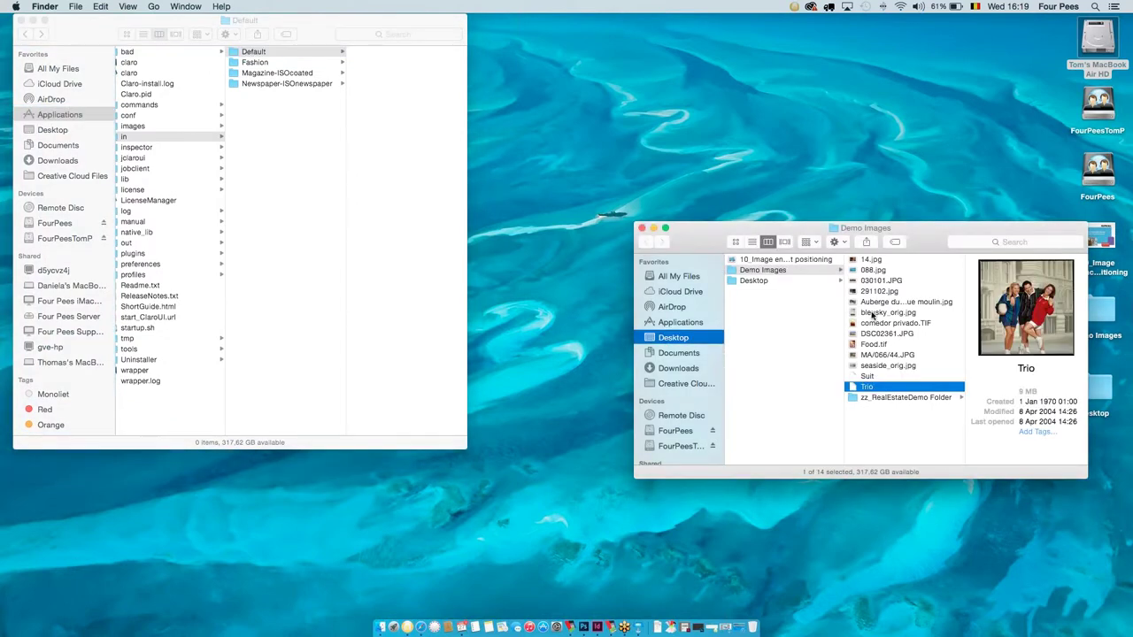
shift+click(865, 260)
drag(872, 281, 401, 231)
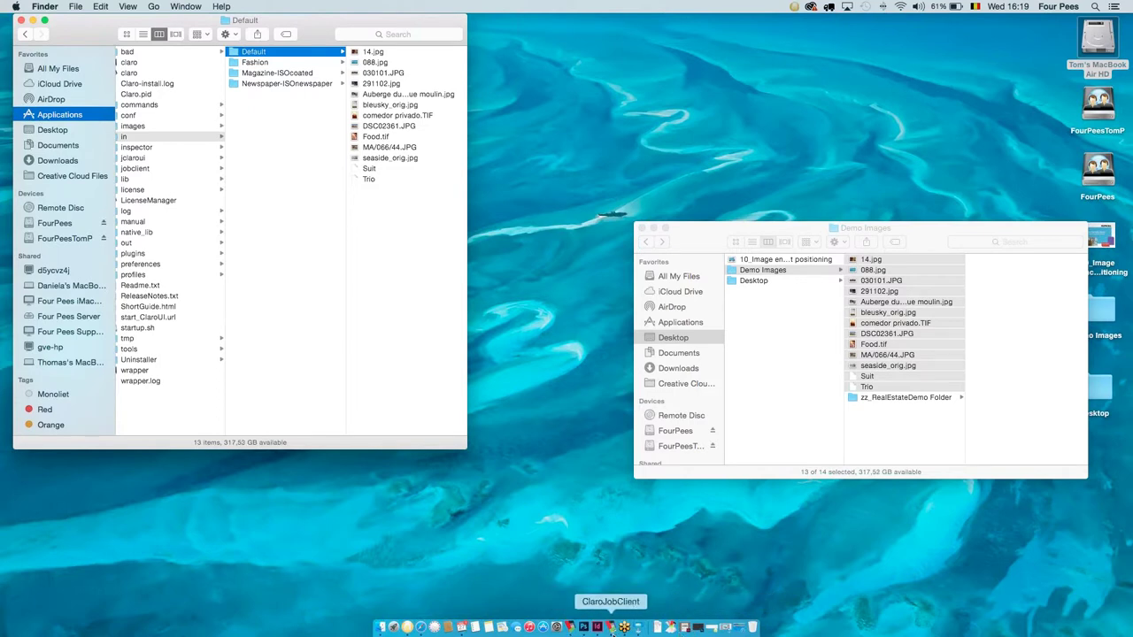
Minimise the Claro Premedia Server window and launch Inspector from the Elpical Inspector folder.
click(677, 627)
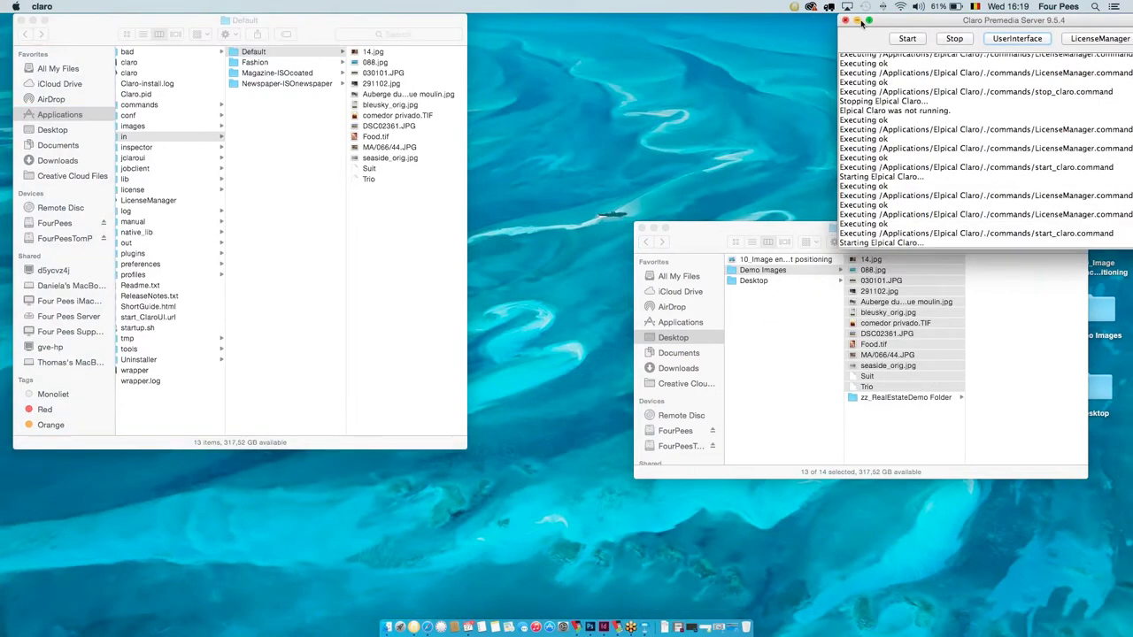
click(857, 21)
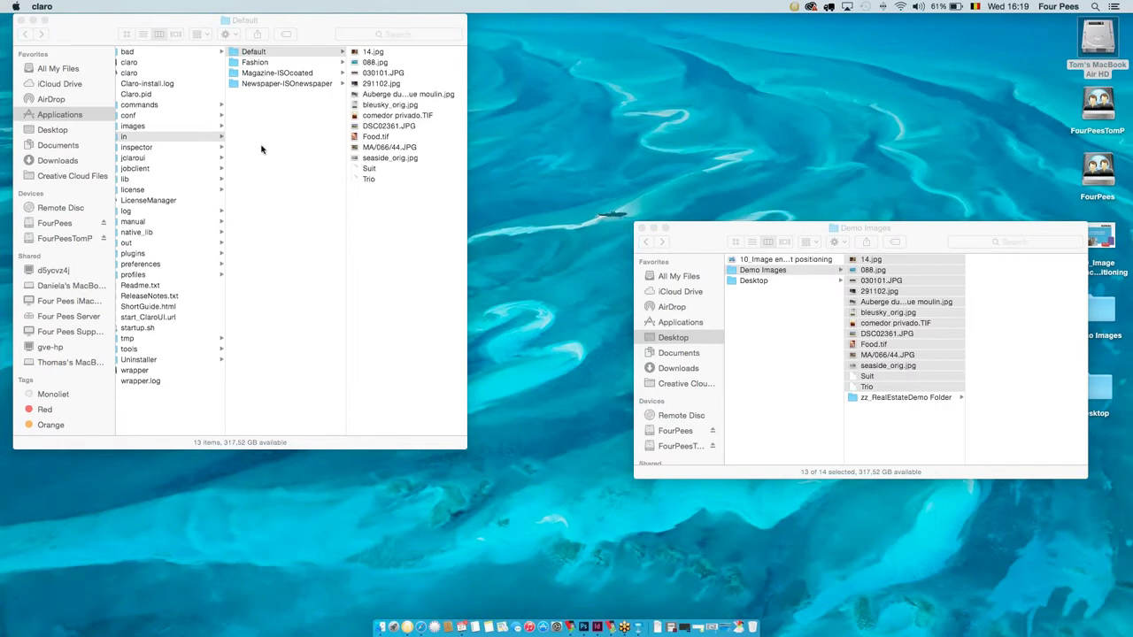
scroll(141, 150, left, 3)
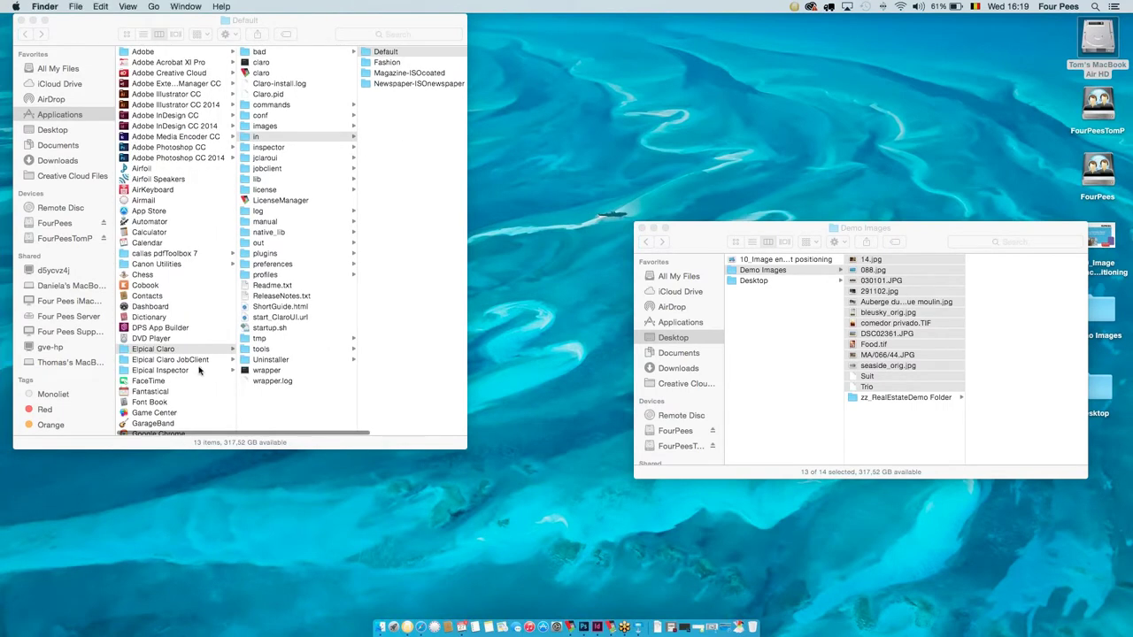
click(206, 370)
click(255, 64)
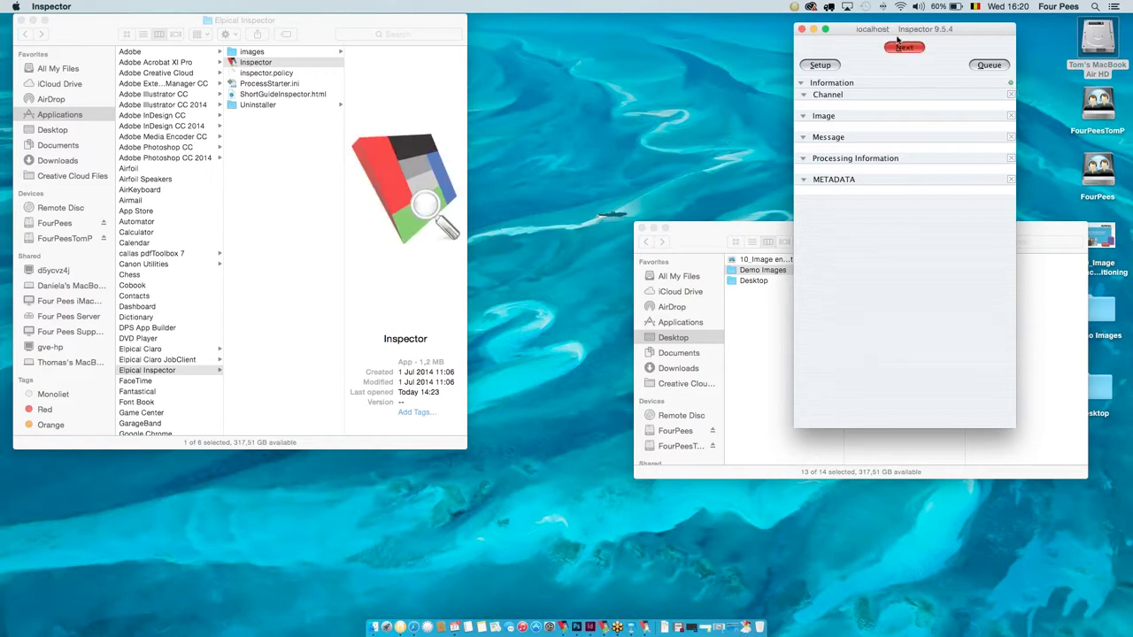
Move the Inspector window aside and fetch the next processed image, Trio.
drag(898, 30, 937, 20)
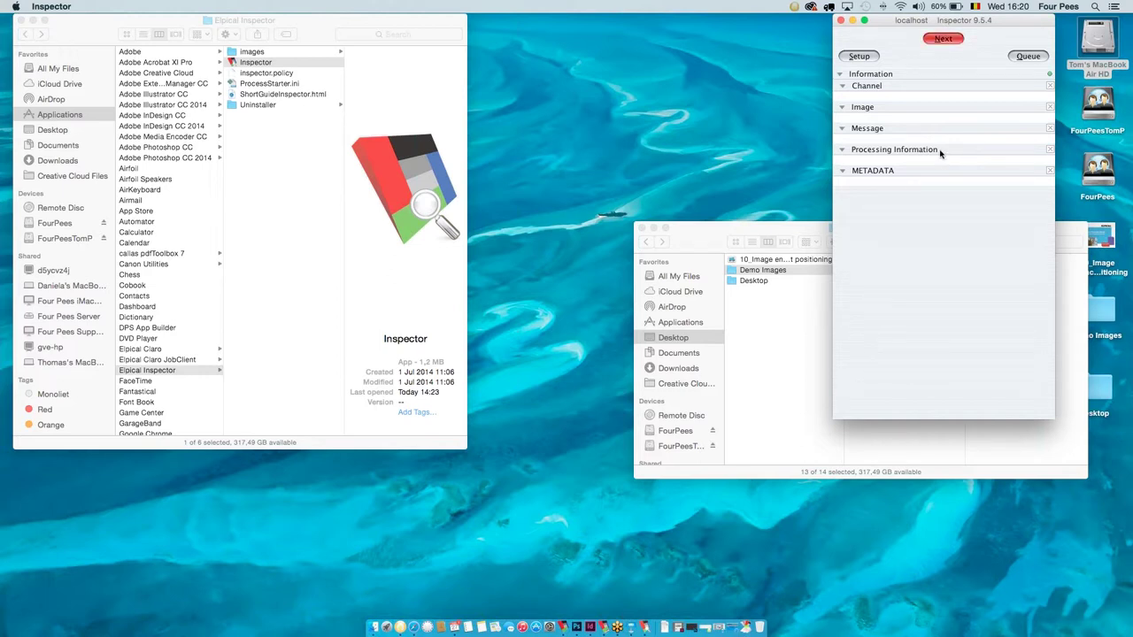
click(931, 42)
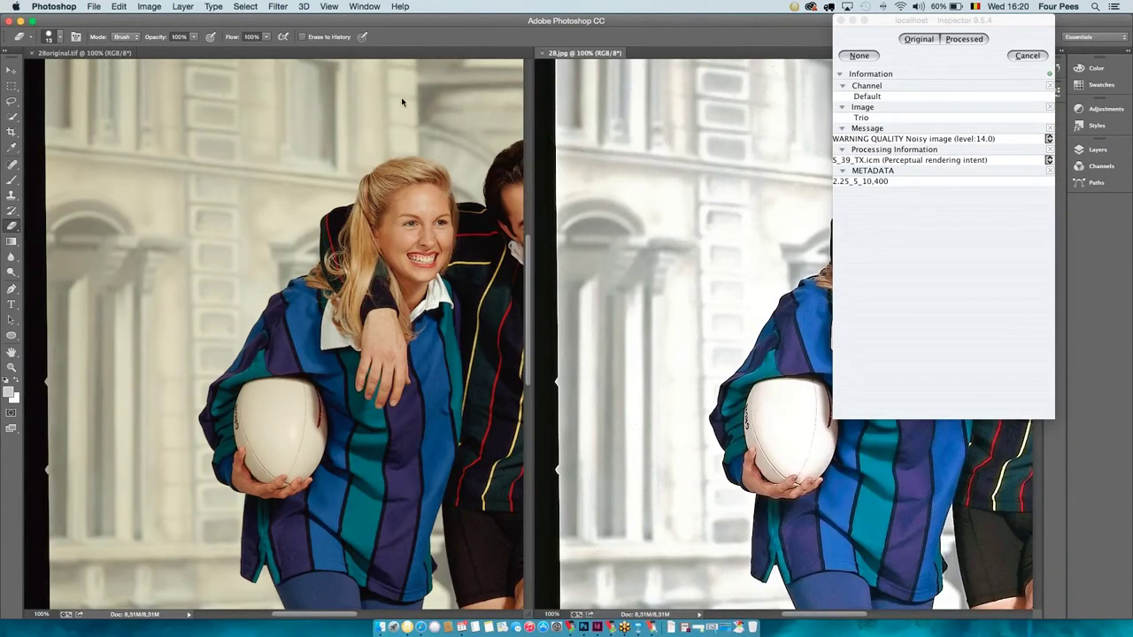
Pan both Trio documents over to the man and minimise the Demo Images window.
drag(886, 24, 896, 24)
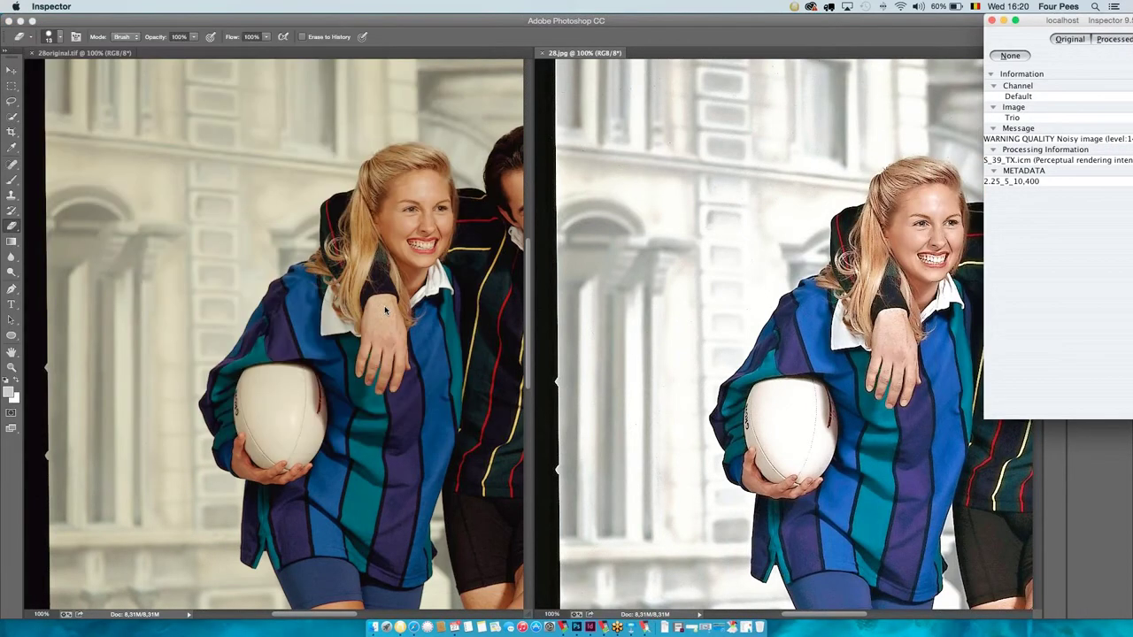
click(374, 317)
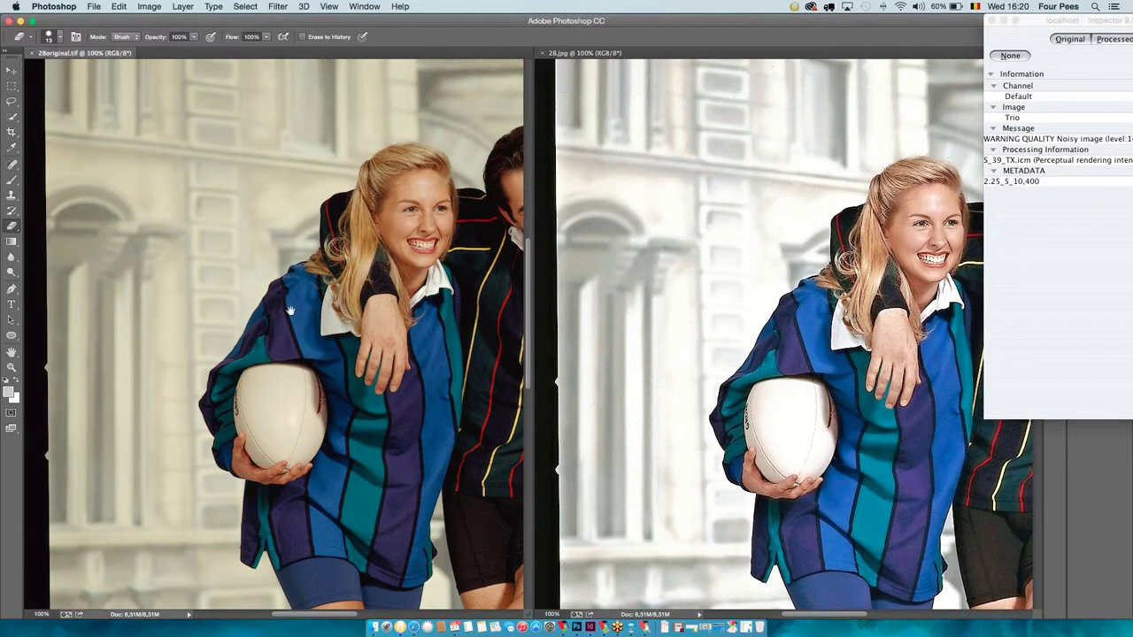
drag(357, 303, 248, 310)
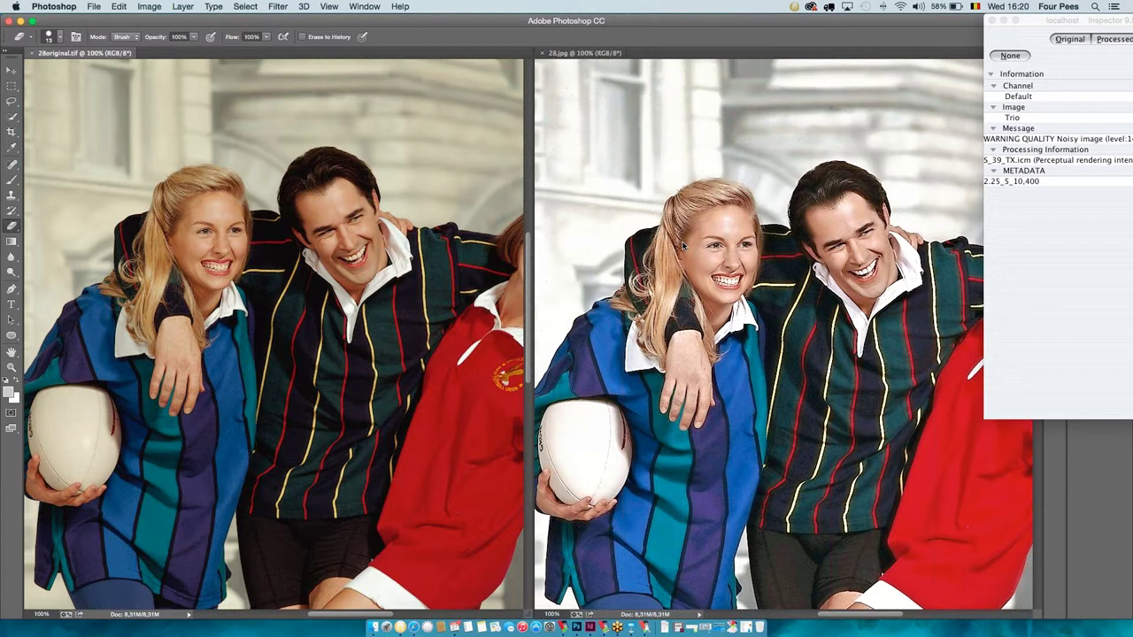
drag(1051, 23, 913, 19)
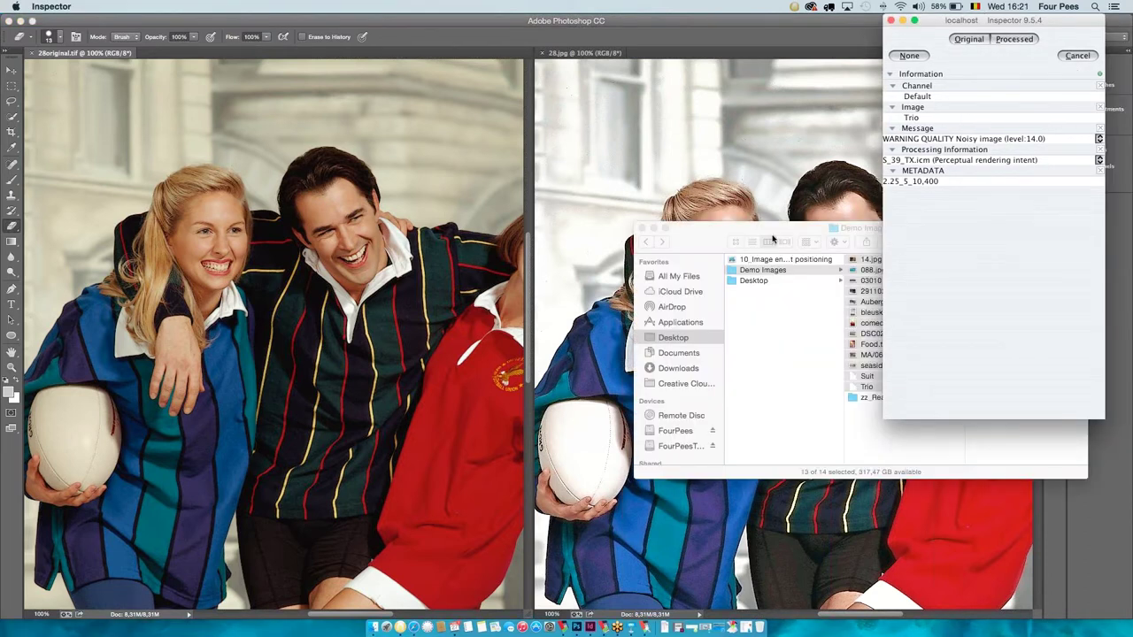
click(654, 229)
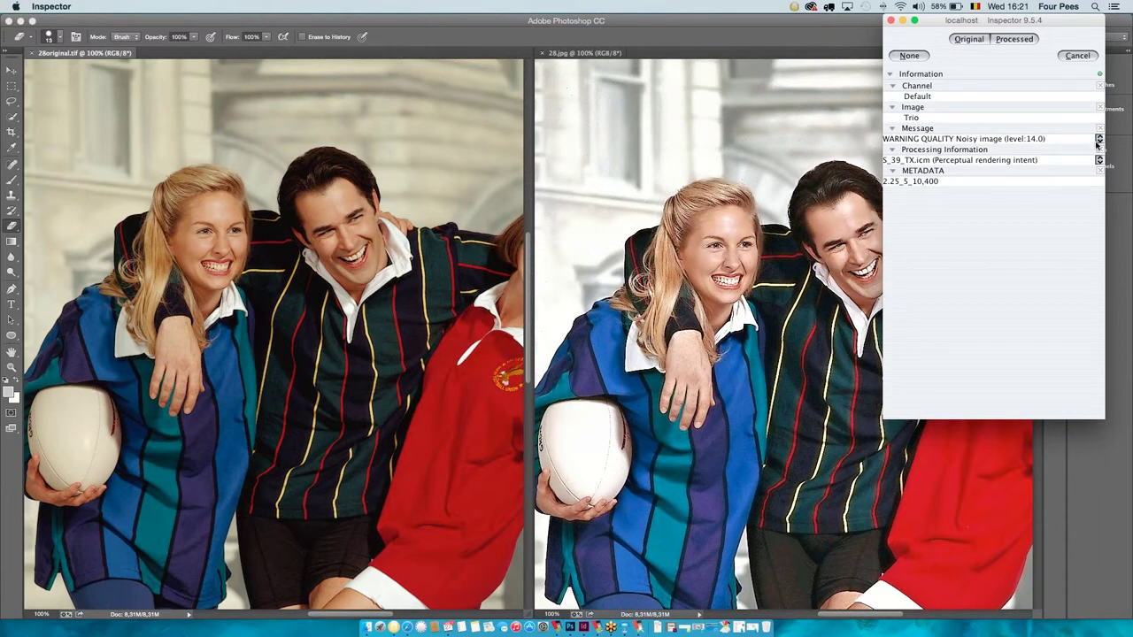
Check Inspector's Message and Processing Information, noting the noisy-image warning and rendering intent.
click(892, 129)
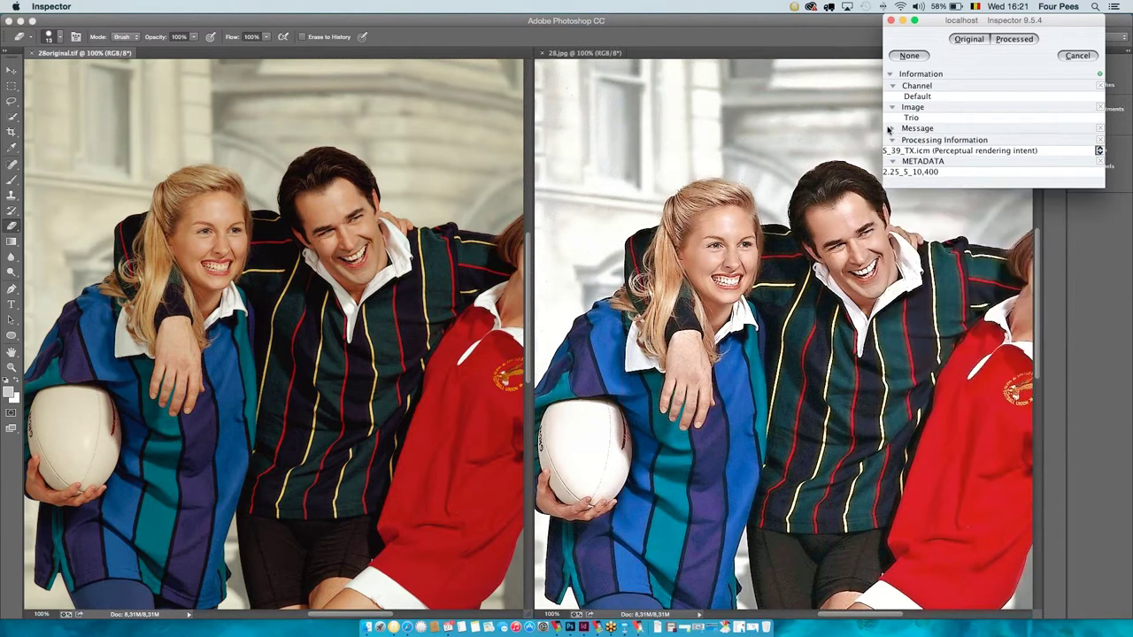
click(892, 130)
click(893, 151)
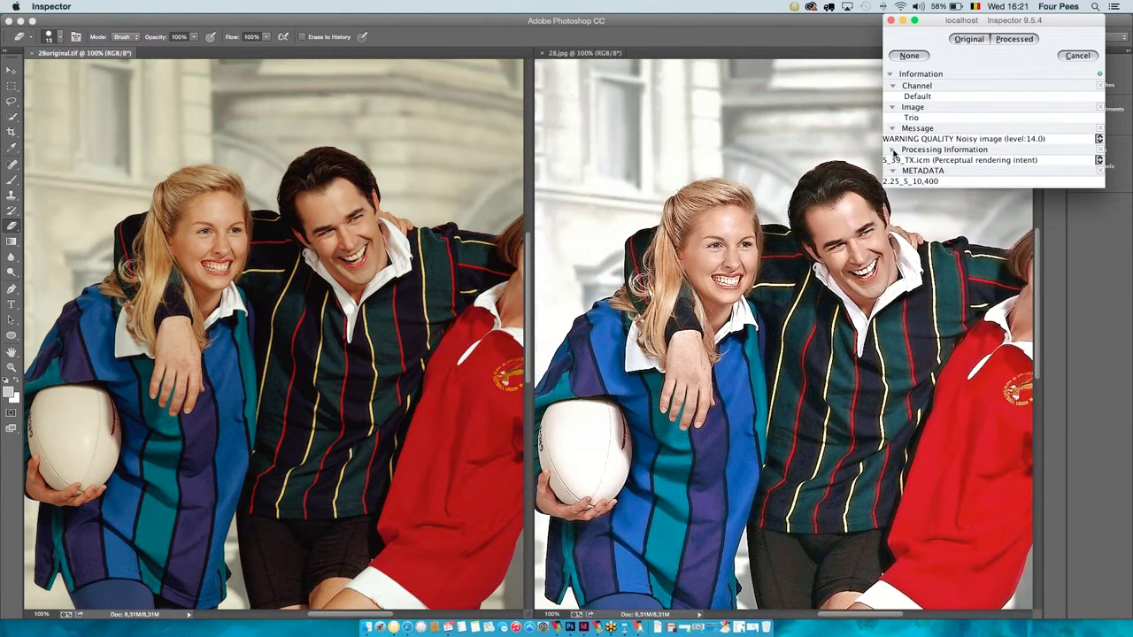
click(892, 151)
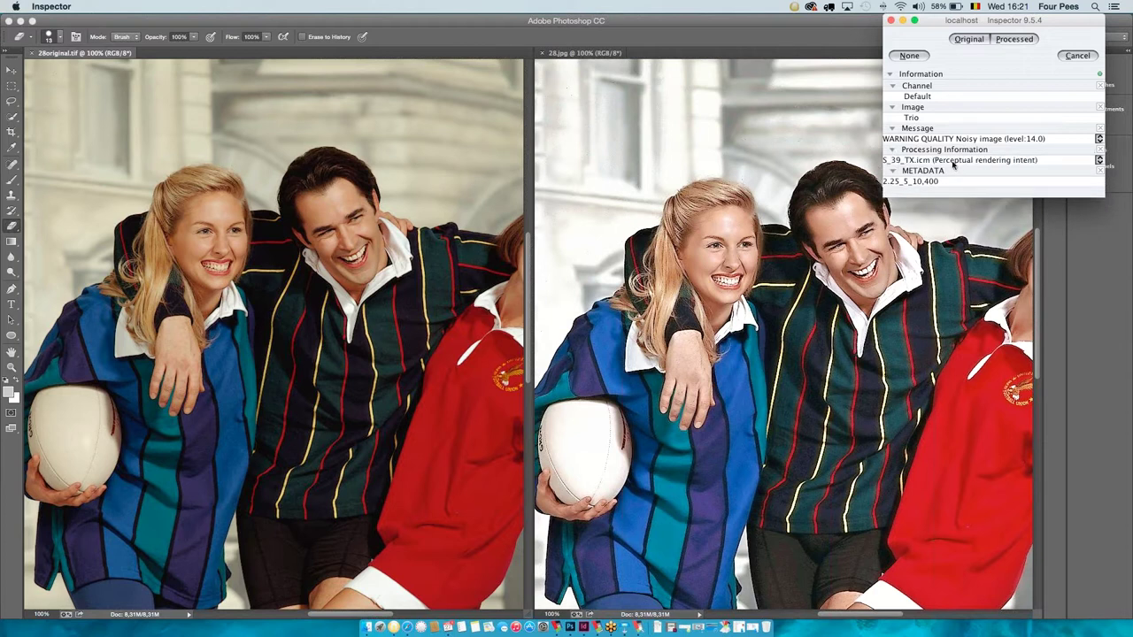
drag(967, 161, 1013, 162)
drag(896, 139, 977, 139)
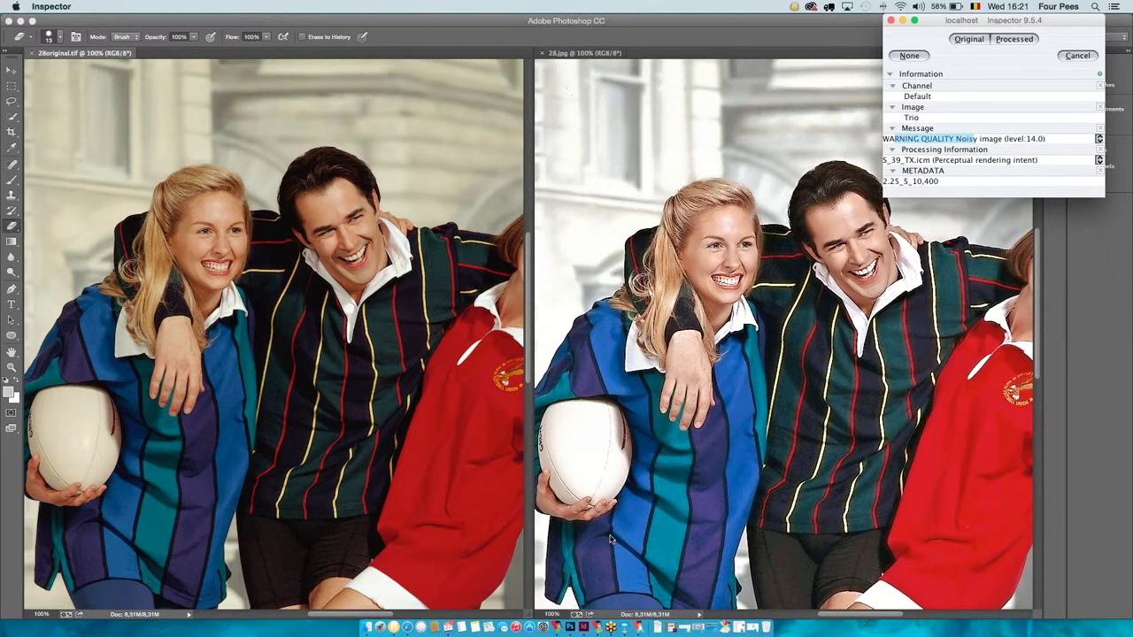
scroll(610, 539, up, 1)
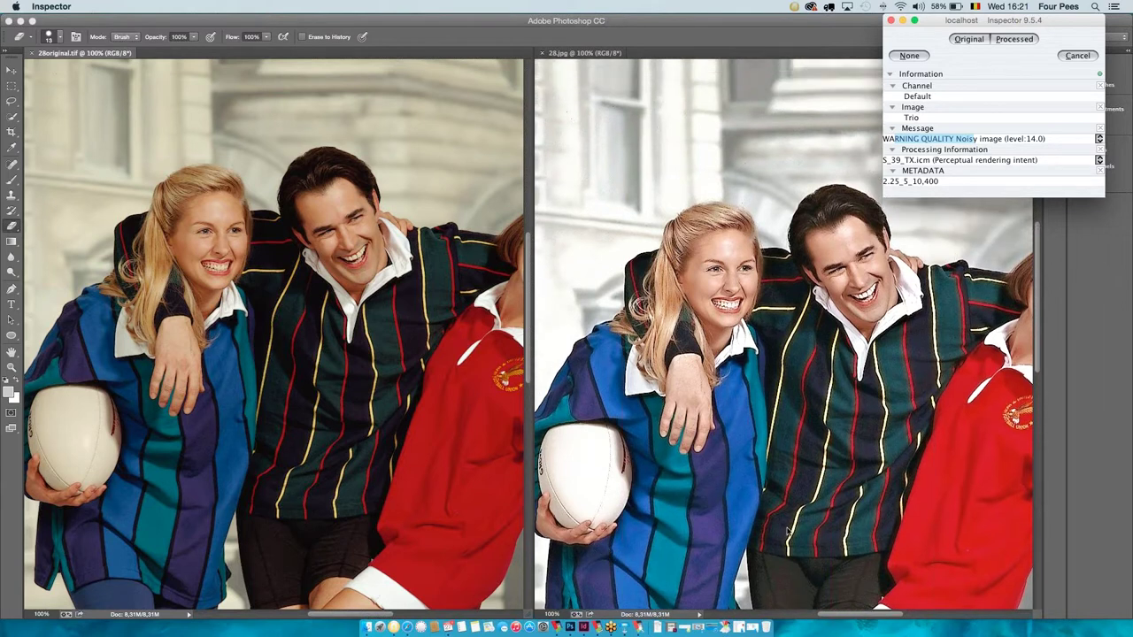
Compare Trio's original and processed versions, then accept the processed one.
click(415, 382)
scroll(361, 381, right, 5)
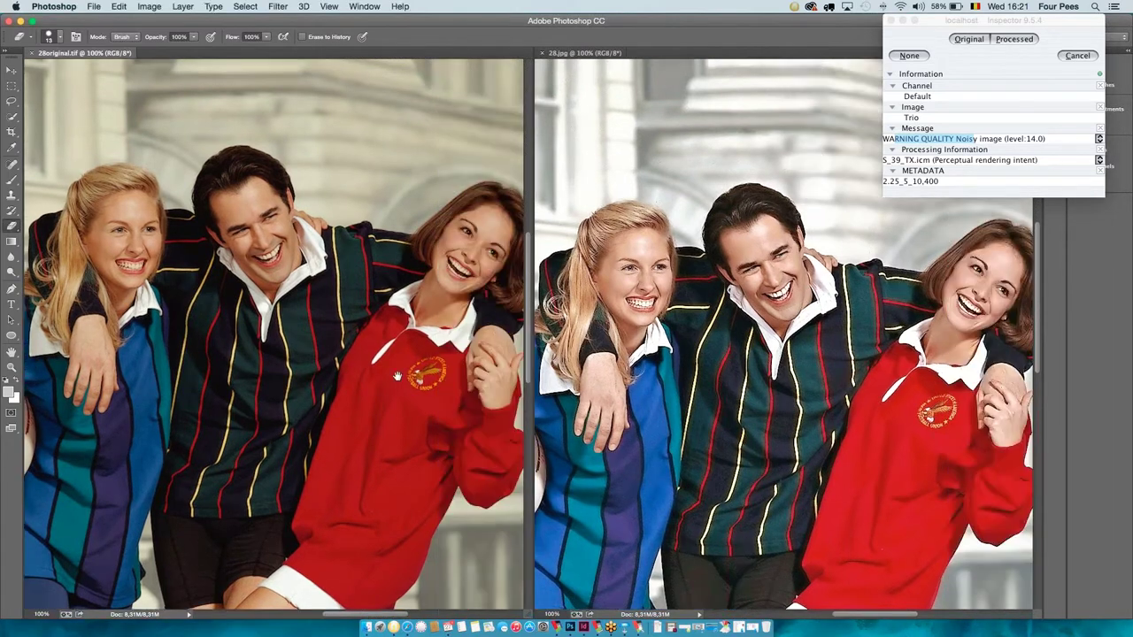
scroll(354, 392, left, 5)
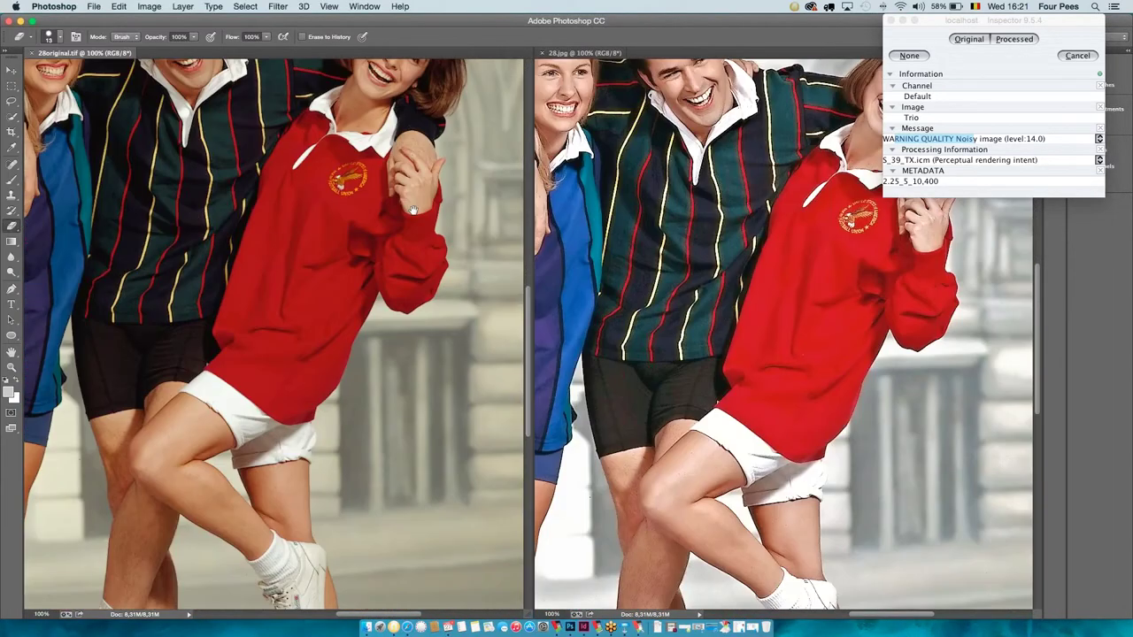
click(973, 39)
click(1014, 39)
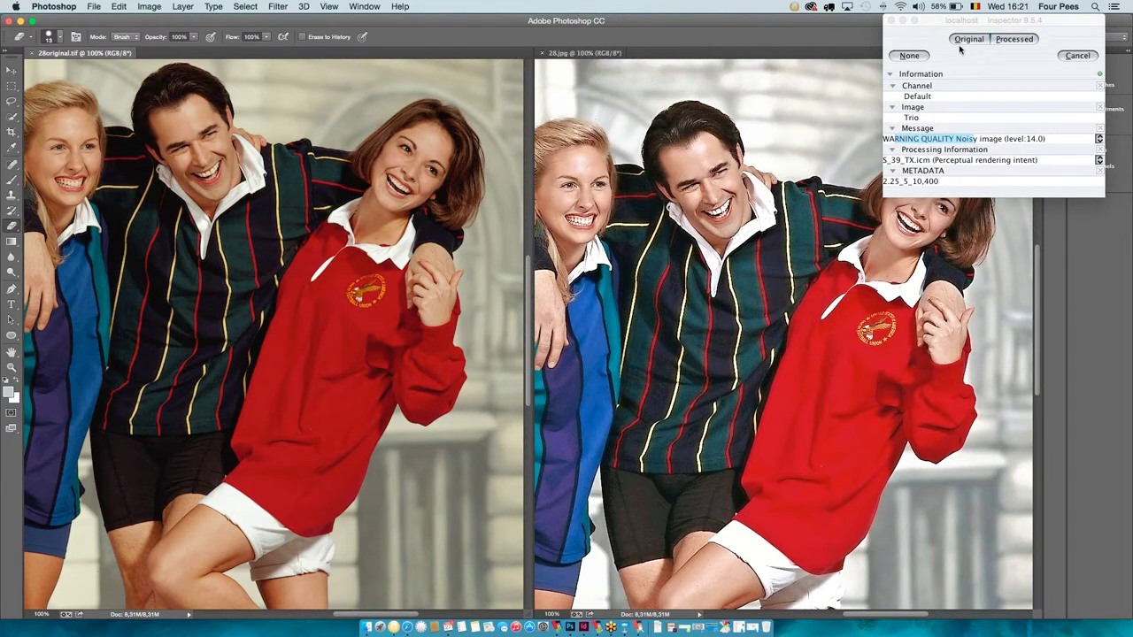
click(968, 39)
click(1009, 40)
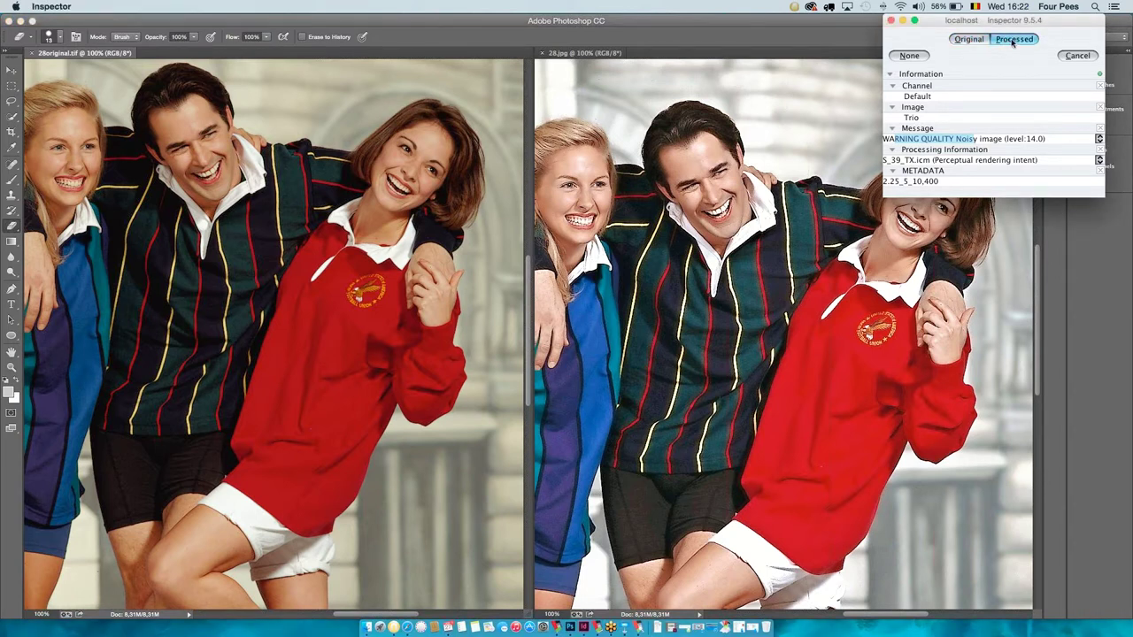
click(1011, 41)
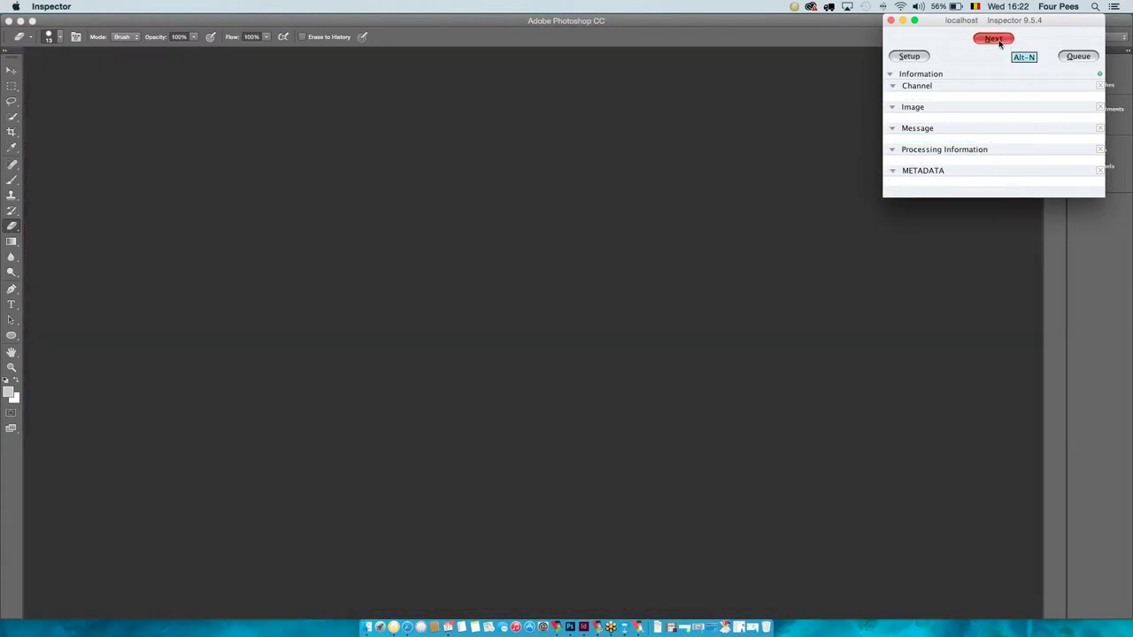
Pan both Suit photos between the man's face and the suit and tie.
click(995, 40)
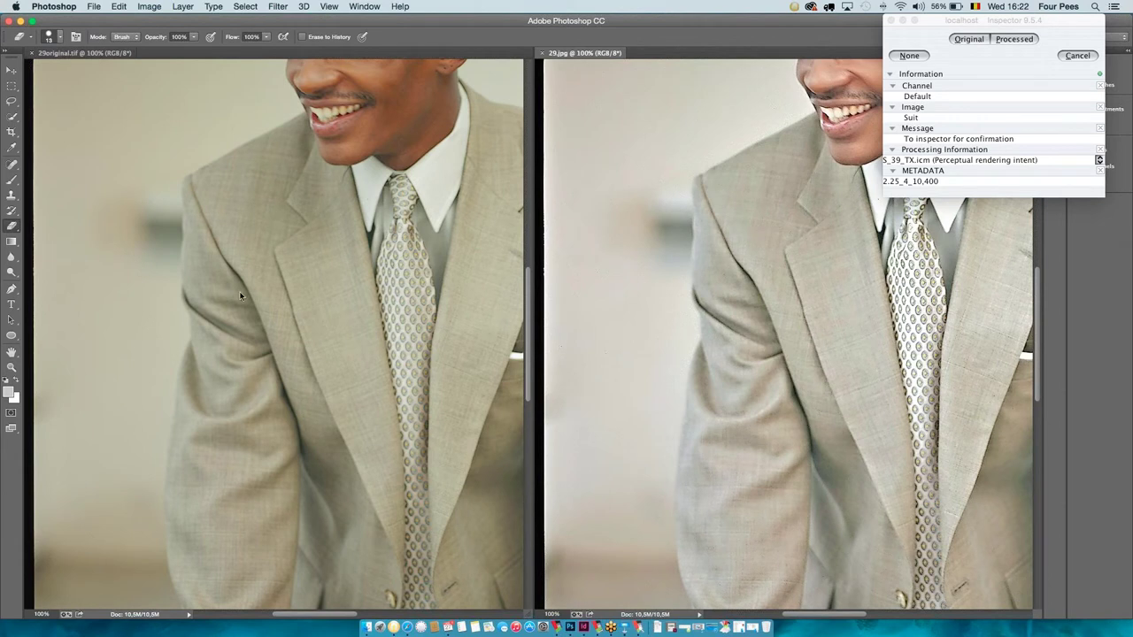
click(240, 295)
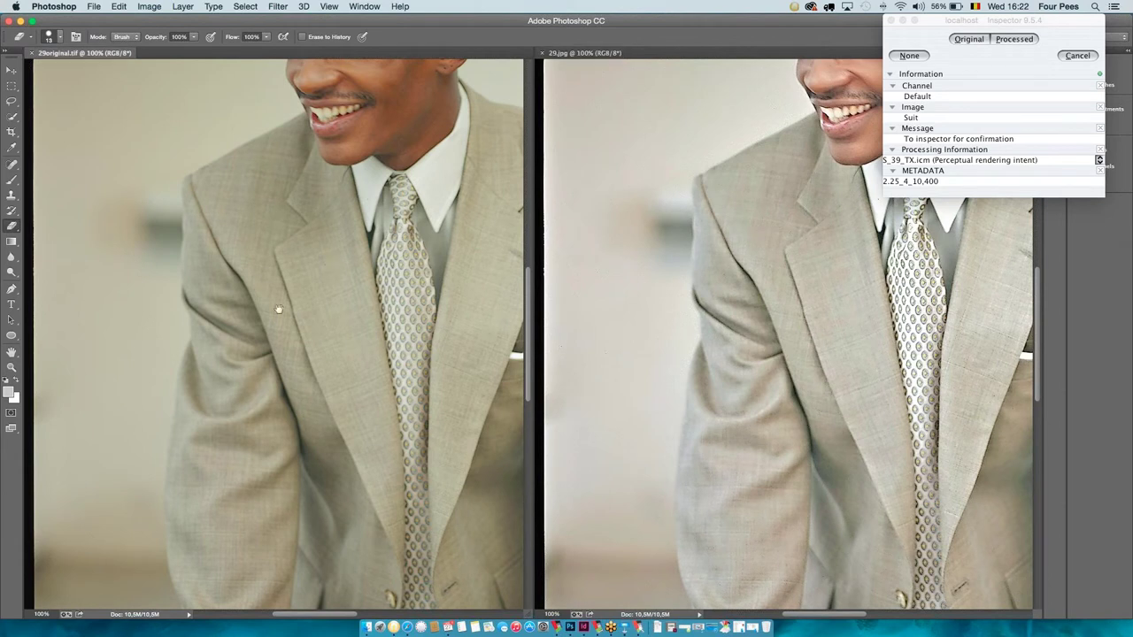
drag(303, 303, 254, 405)
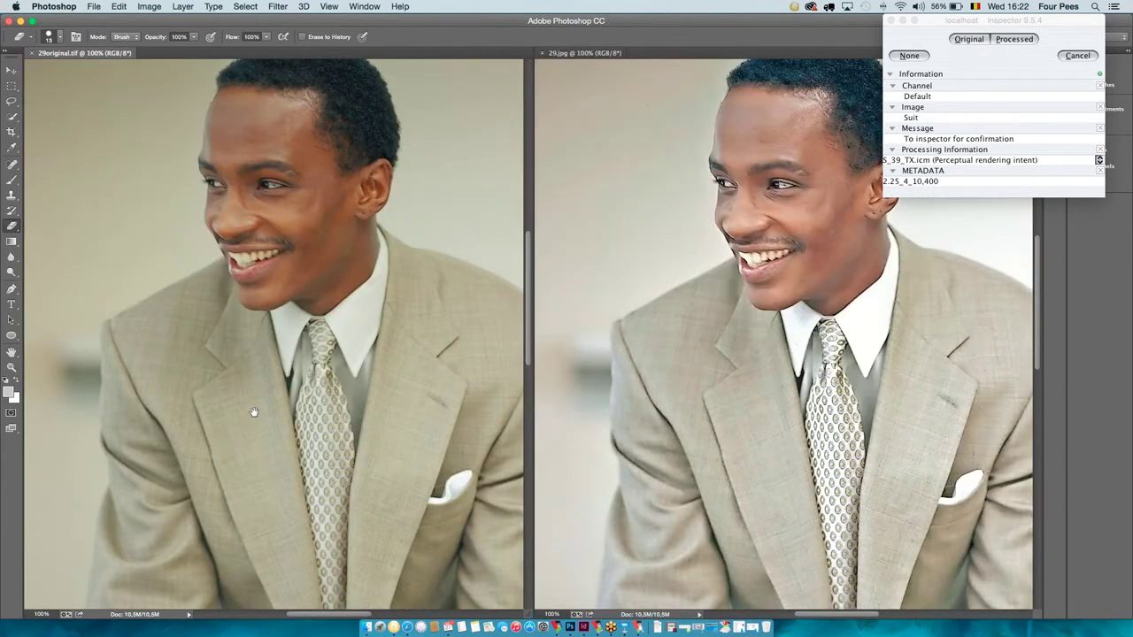
drag(329, 309, 293, 395)
drag(359, 495, 367, 256)
scroll(348, 277, down, 5)
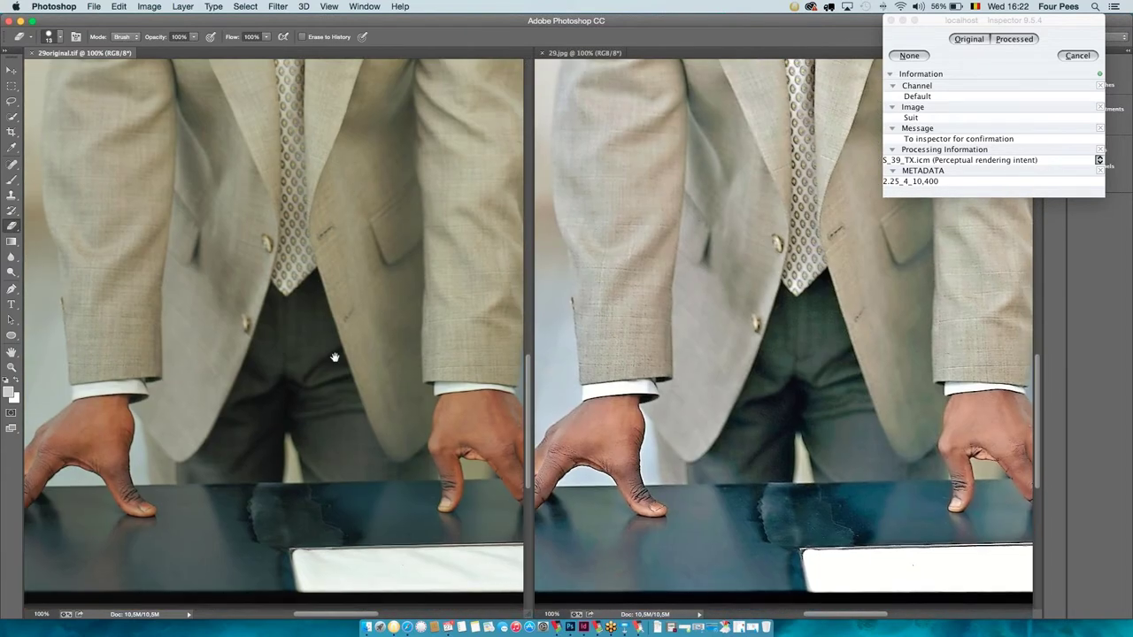
scroll(382, 337, down, 3)
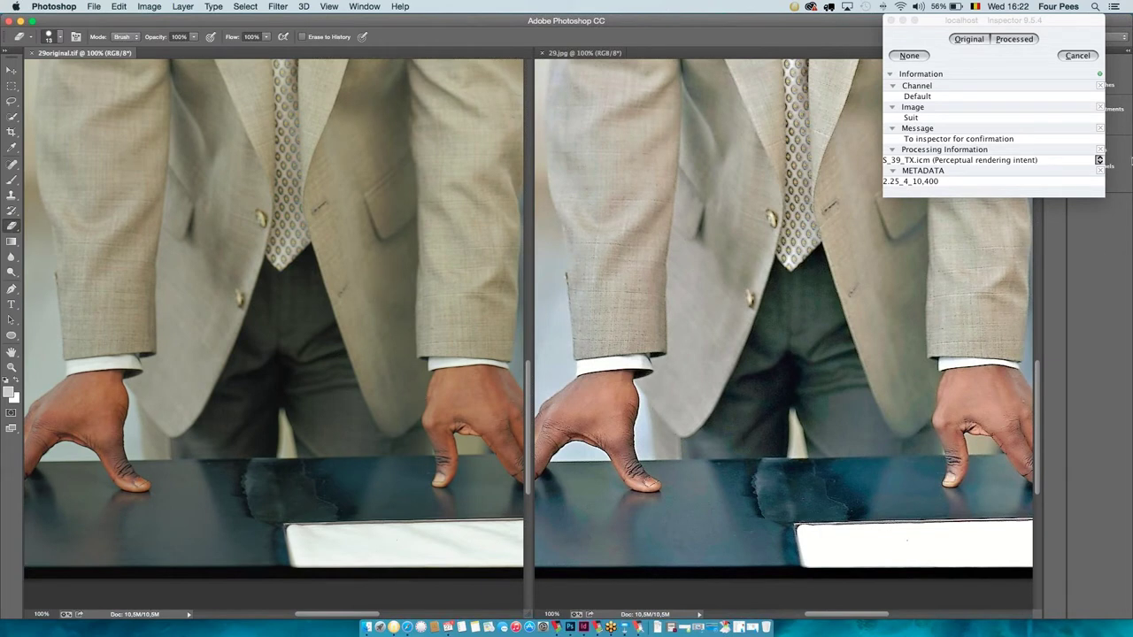
Accept the processed Suit photo, then load image 30 at 100% view.
click(1018, 40)
click(1022, 40)
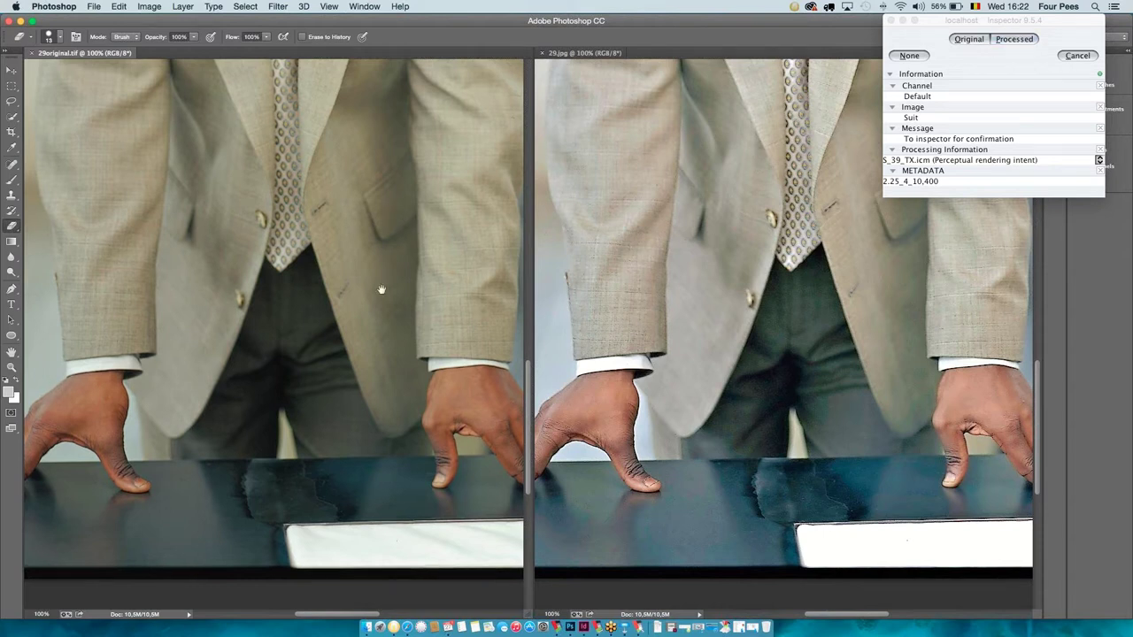
scroll(386, 281, up, 5)
scroll(393, 269, up, 10)
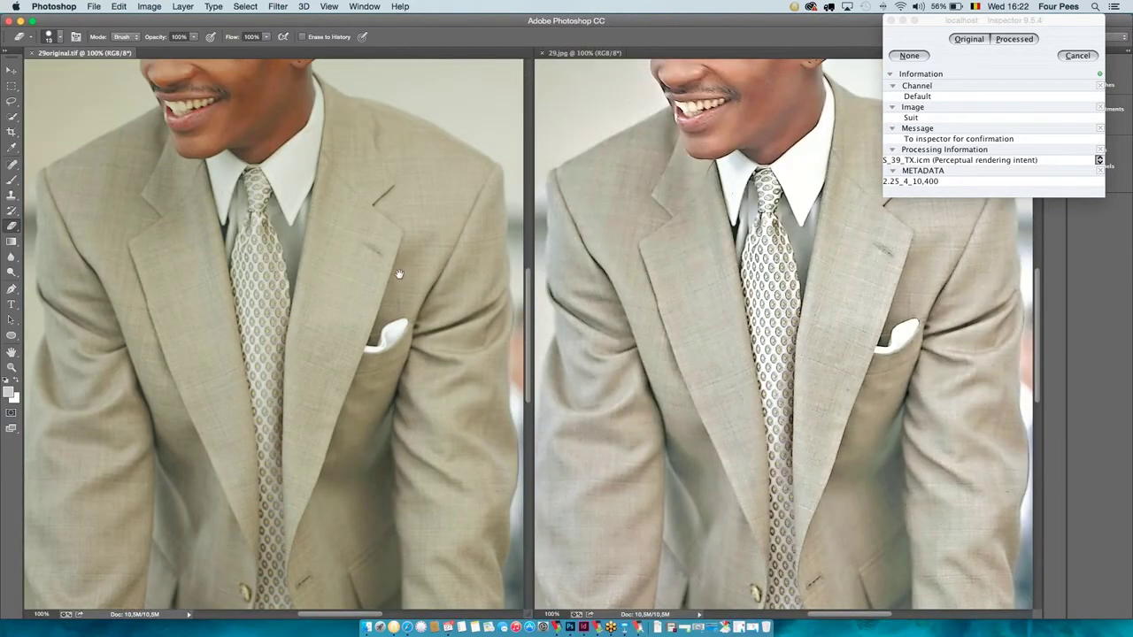
drag(399, 274, 429, 202)
click(1009, 39)
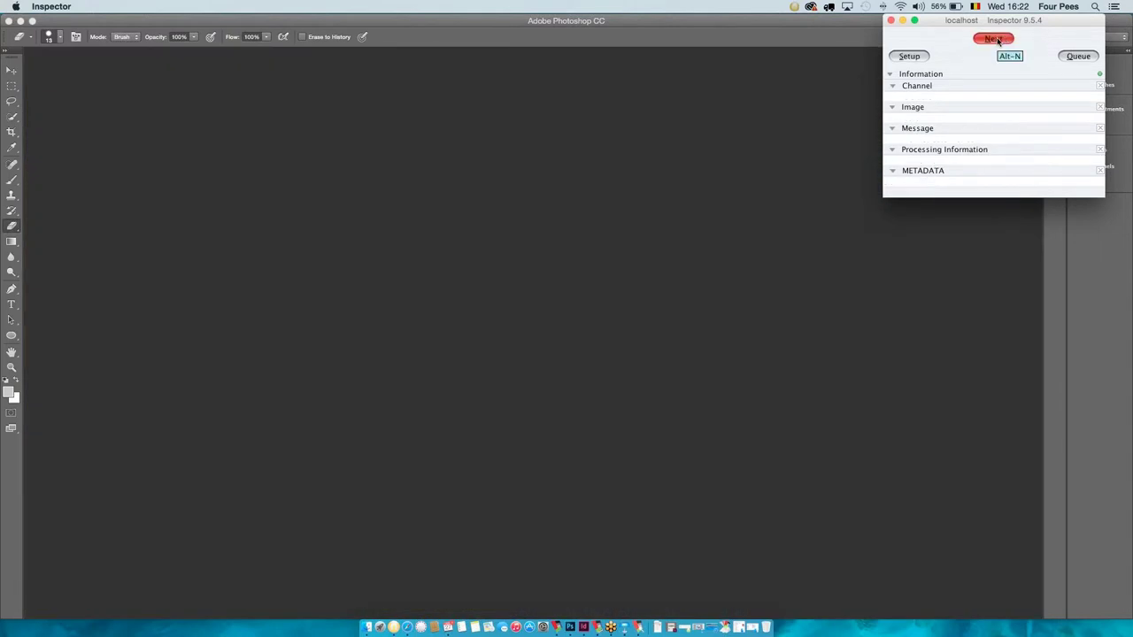
click(998, 40)
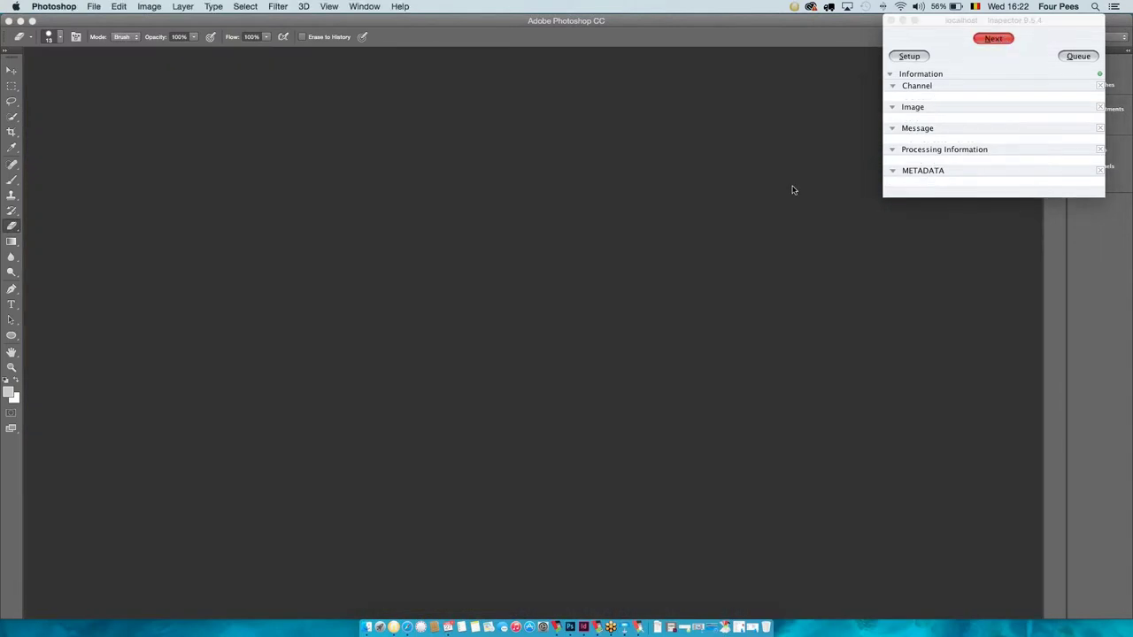
key(super+1)
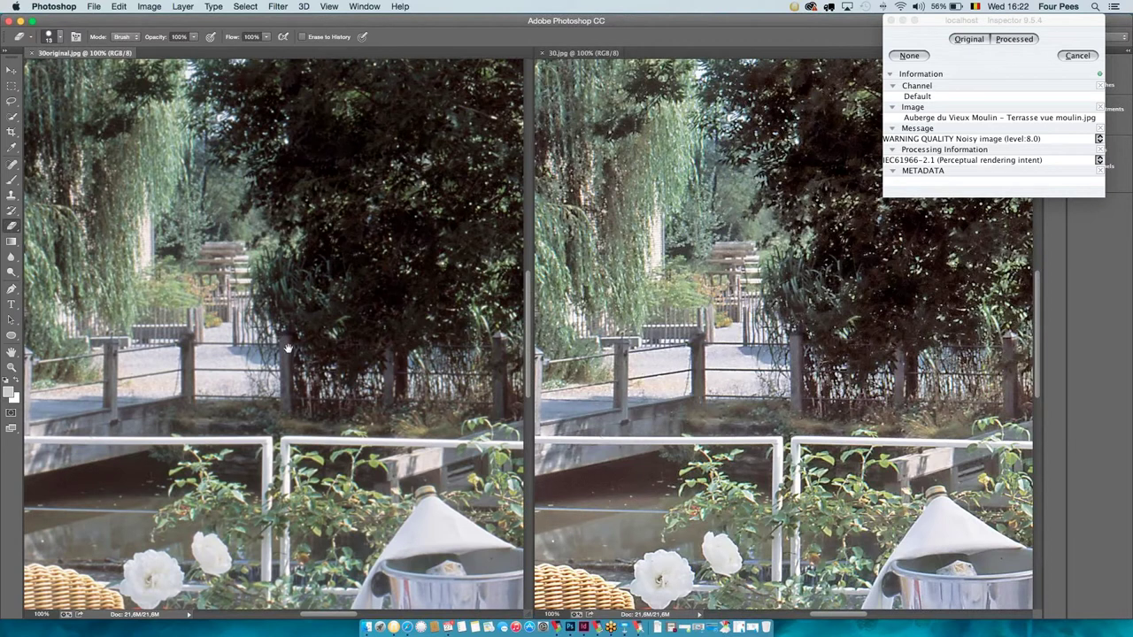
Compare the terrace images around the wicker chair, railing and ice bucket, then choose Processed.
scroll(329, 391, down, 10)
scroll(328, 391, right, 8)
drag(370, 393, 204, 349)
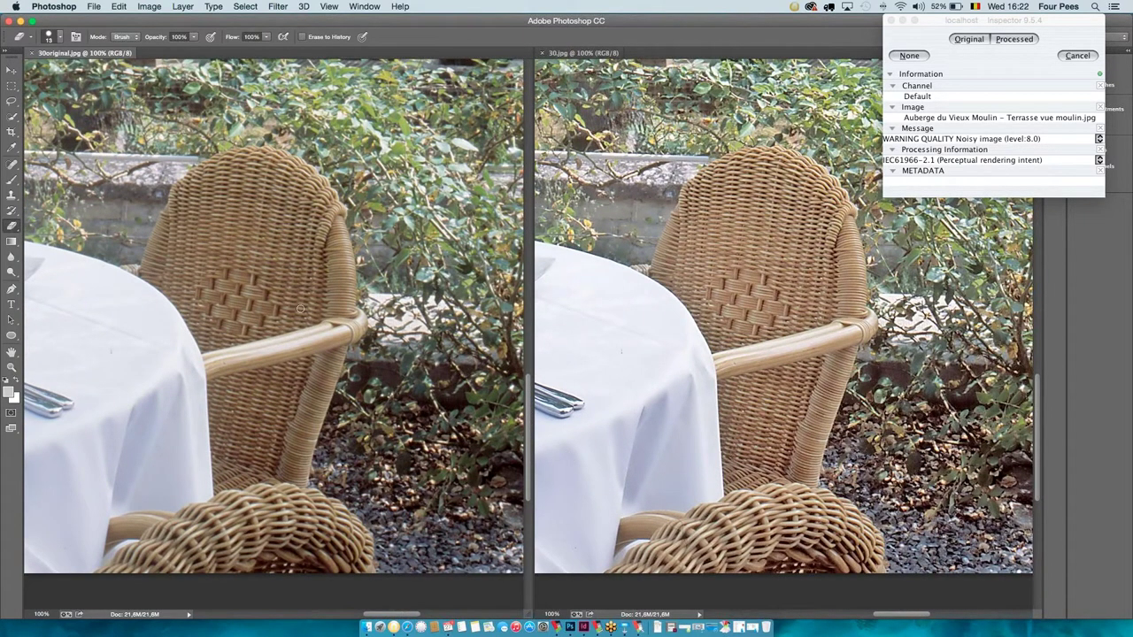
drag(300, 307, 343, 352)
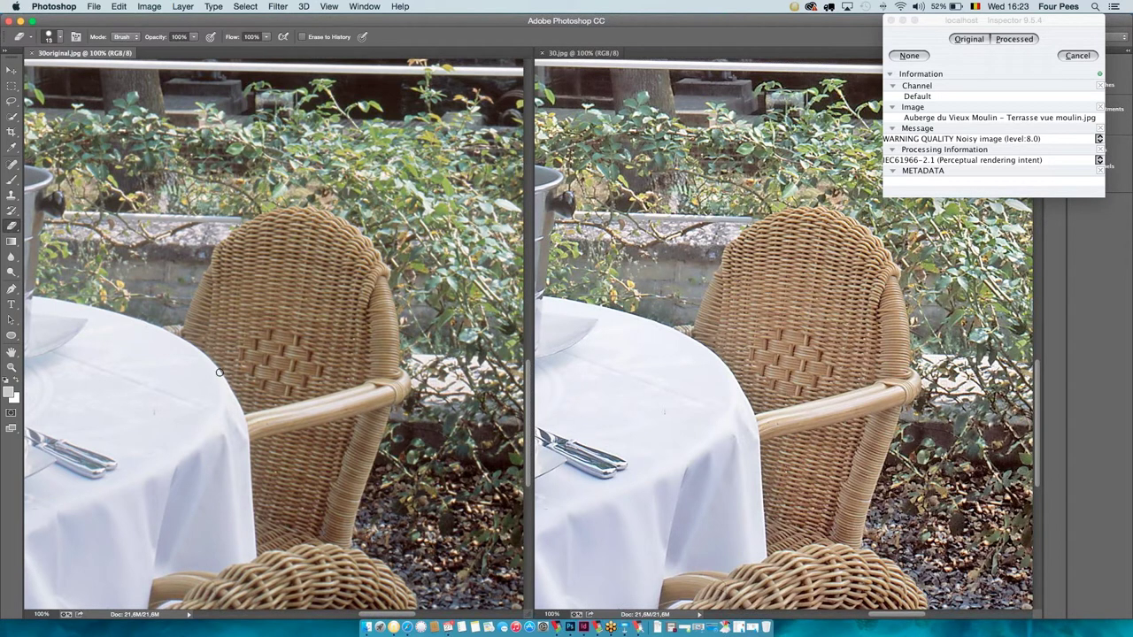
mouse_move(203, 380)
mouse_down()
mouse_move(324, 369)
mouse_move(319, 466)
mouse_up()
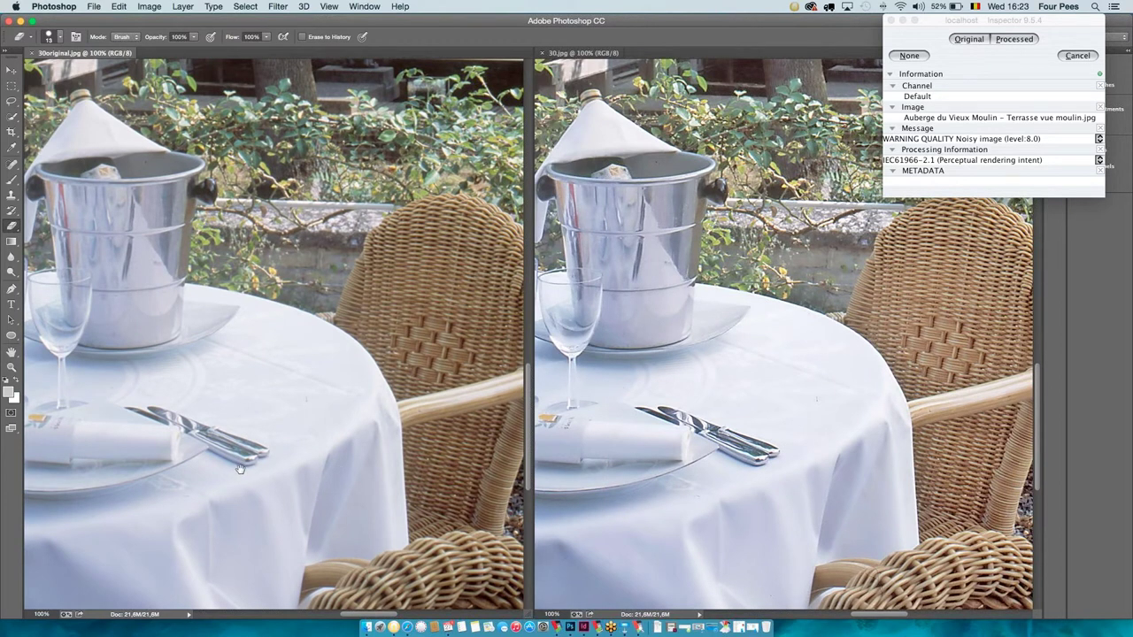
scroll(243, 471, left, 5)
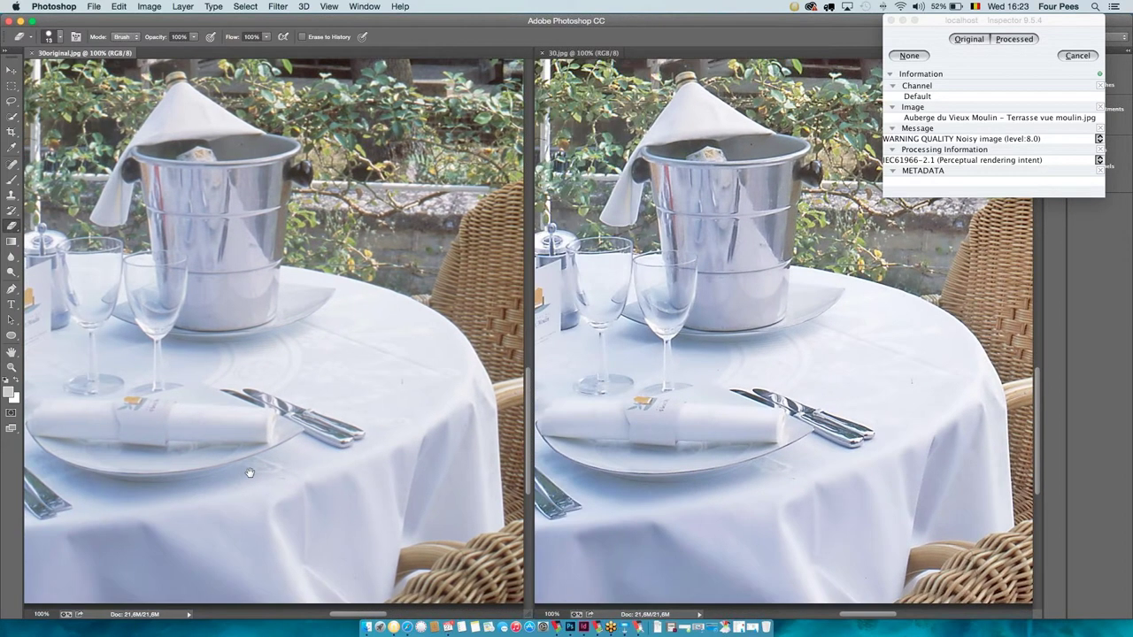
scroll(297, 454, left, 5)
scroll(297, 453, down, 3)
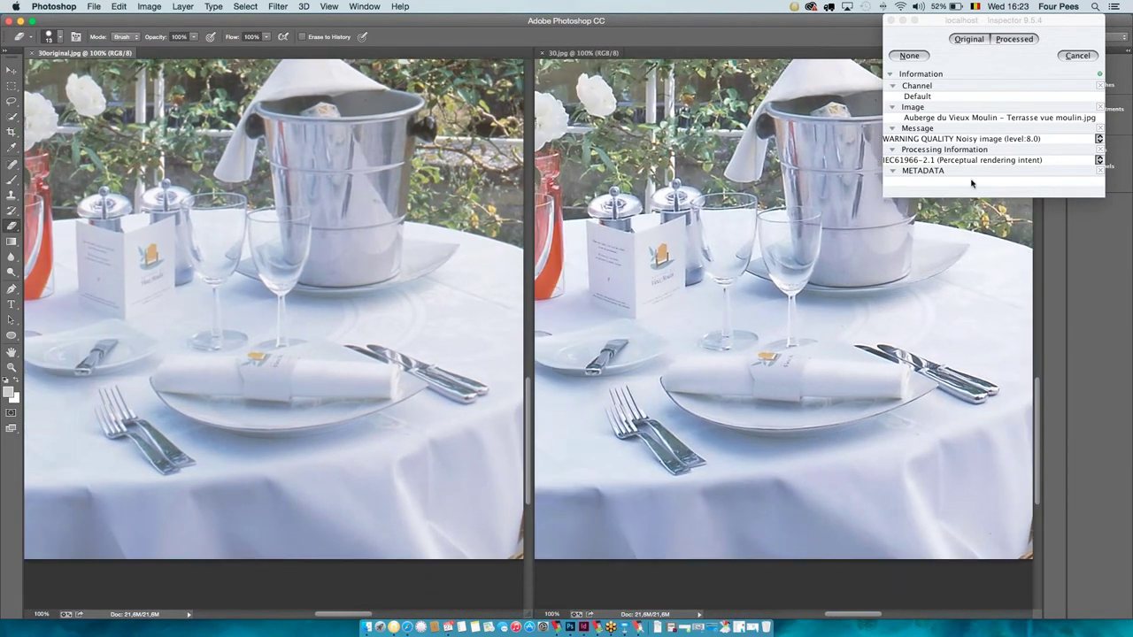
click(1009, 42)
click(1012, 42)
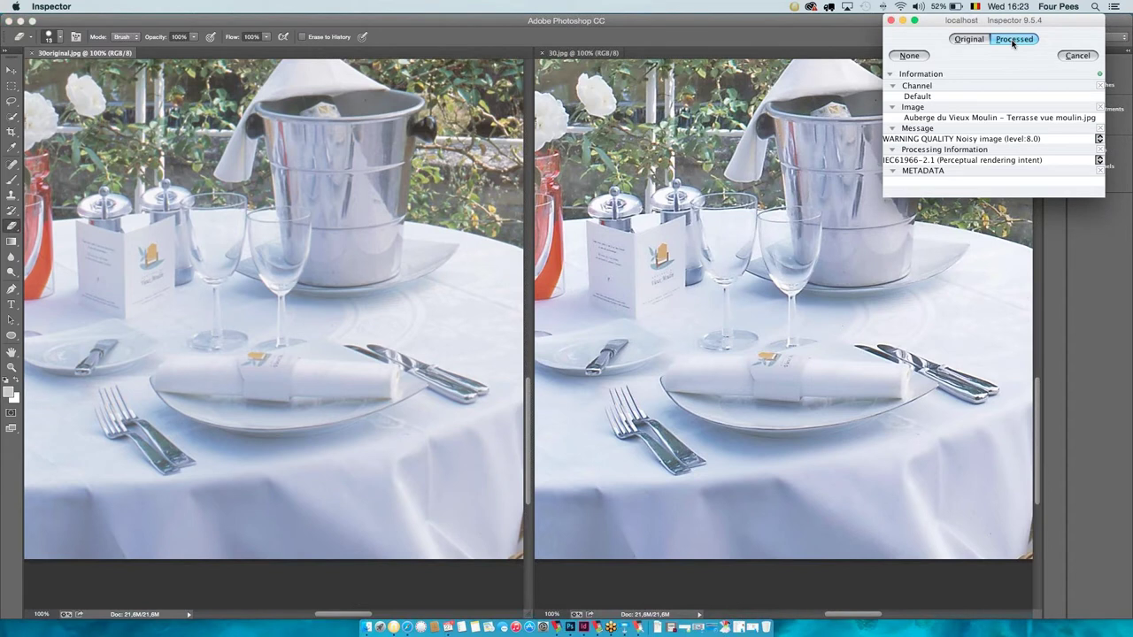
Load image 31, compare the tin box and dolls, and accept the processed version.
click(1012, 42)
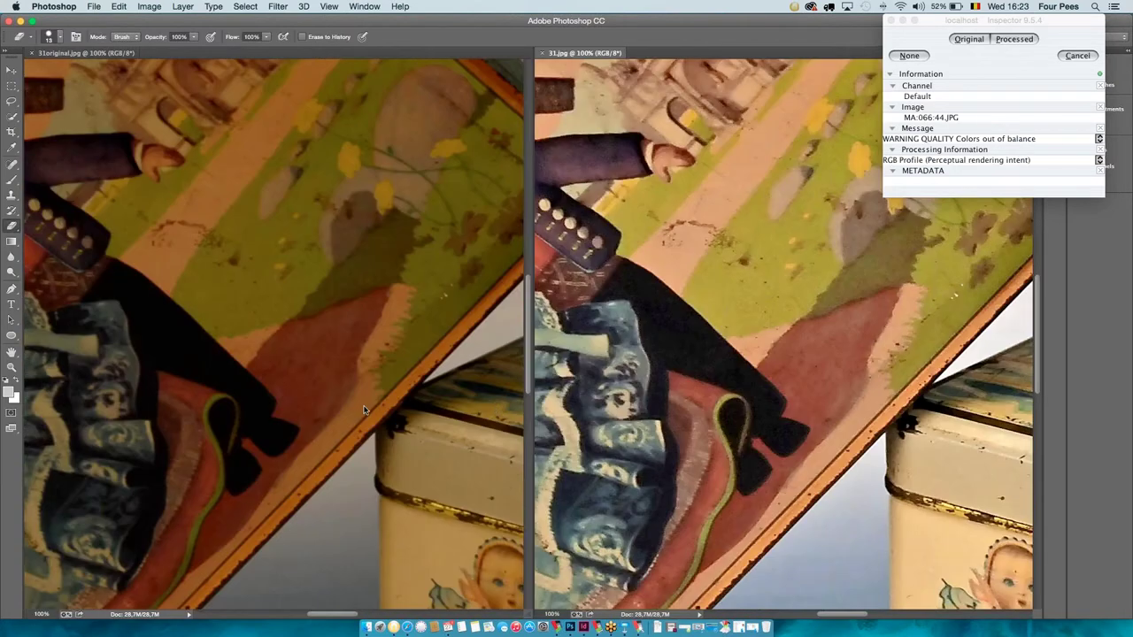
drag(422, 404, 262, 209)
drag(397, 328, 307, 258)
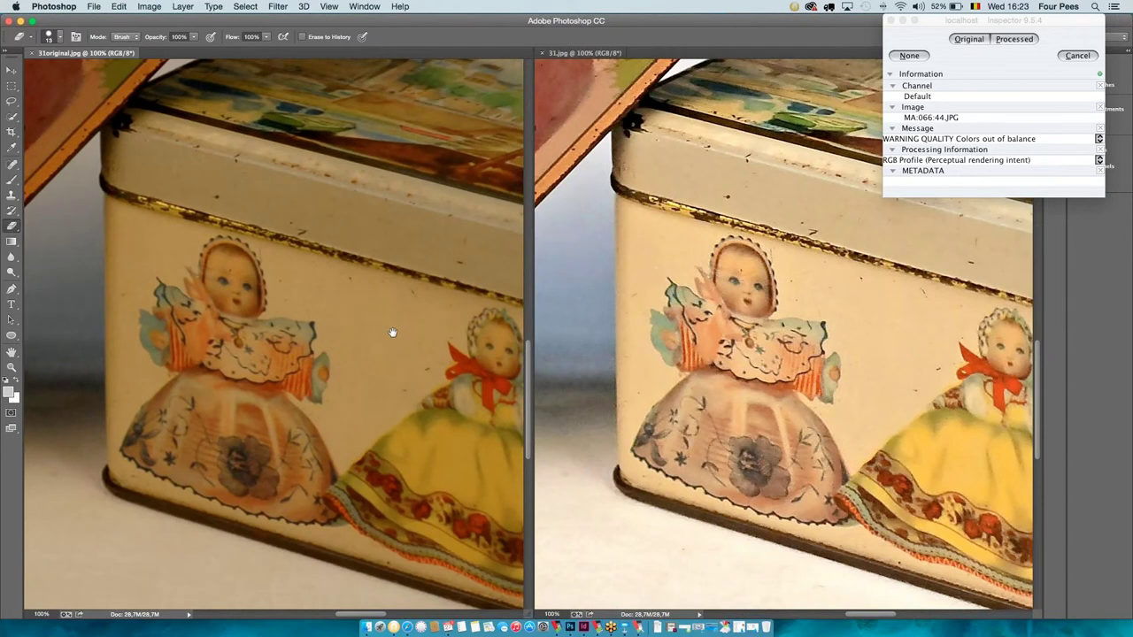
drag(392, 331, 297, 330)
drag(408, 361, 341, 303)
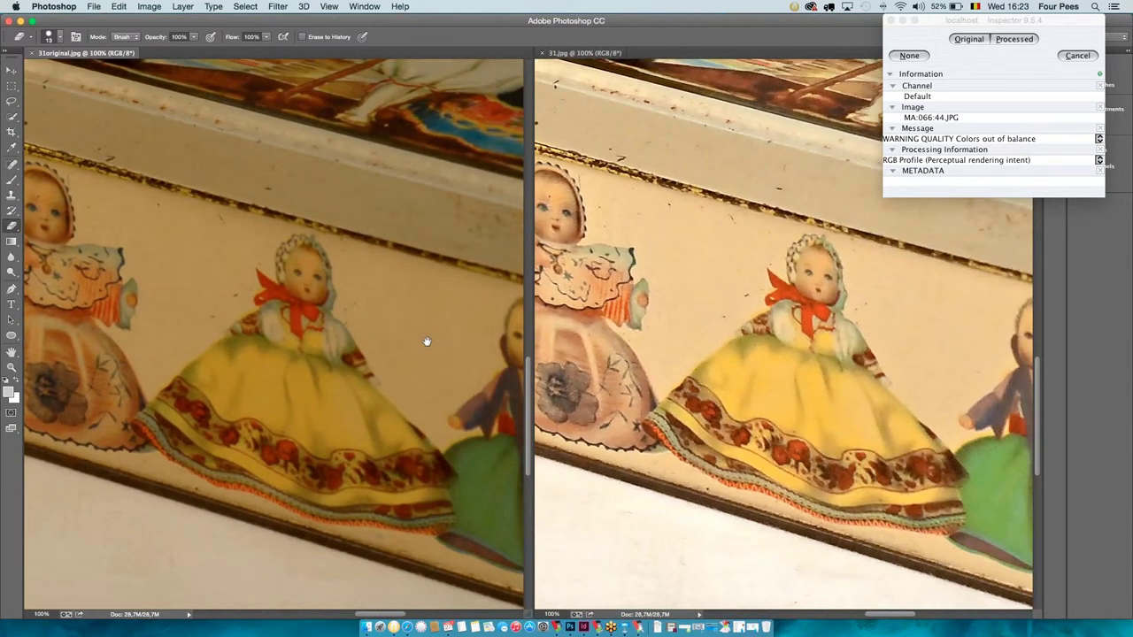
drag(427, 341, 490, 364)
click(1011, 39)
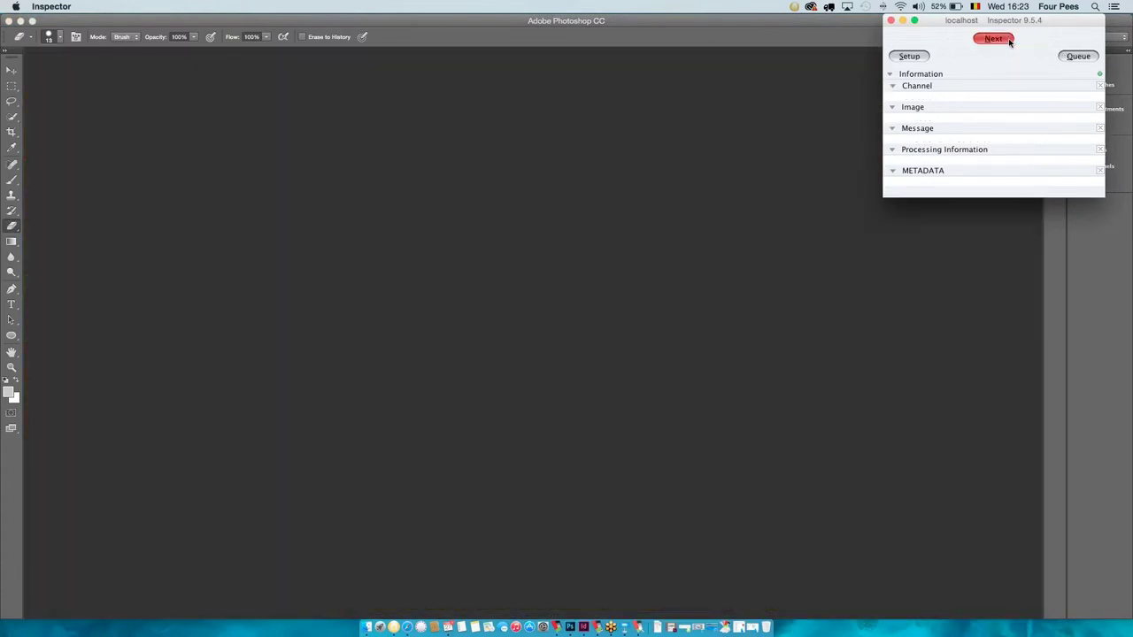
Load and accept 088.jpg's processed version, then load, inspect and accept processed DSC02361.JPG.
click(1004, 42)
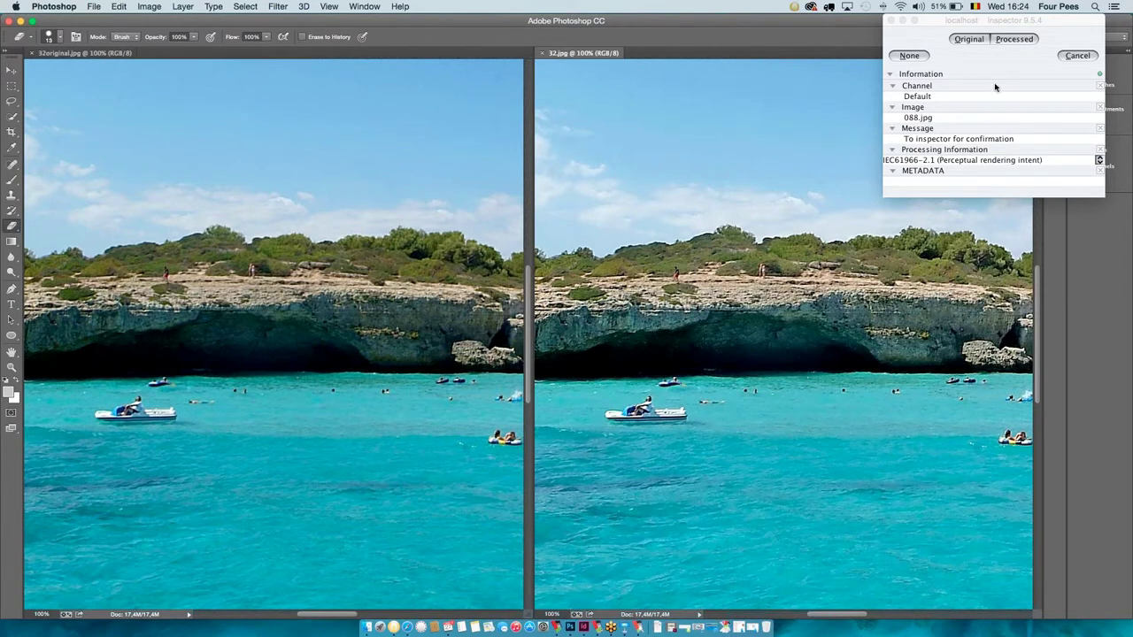
click(1014, 42)
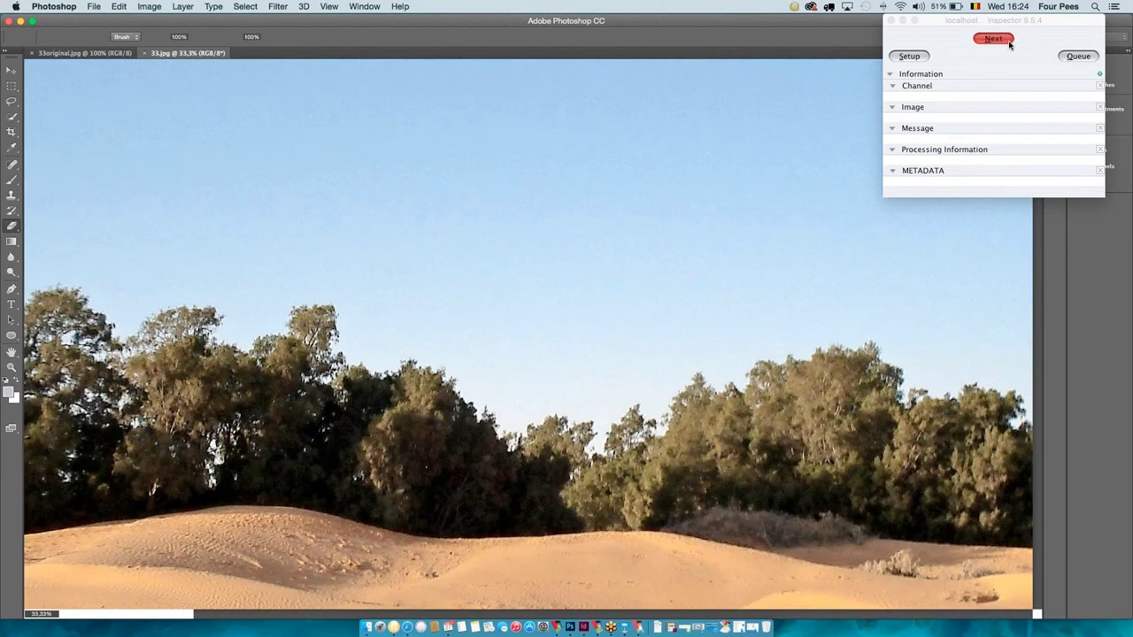
click(993, 38)
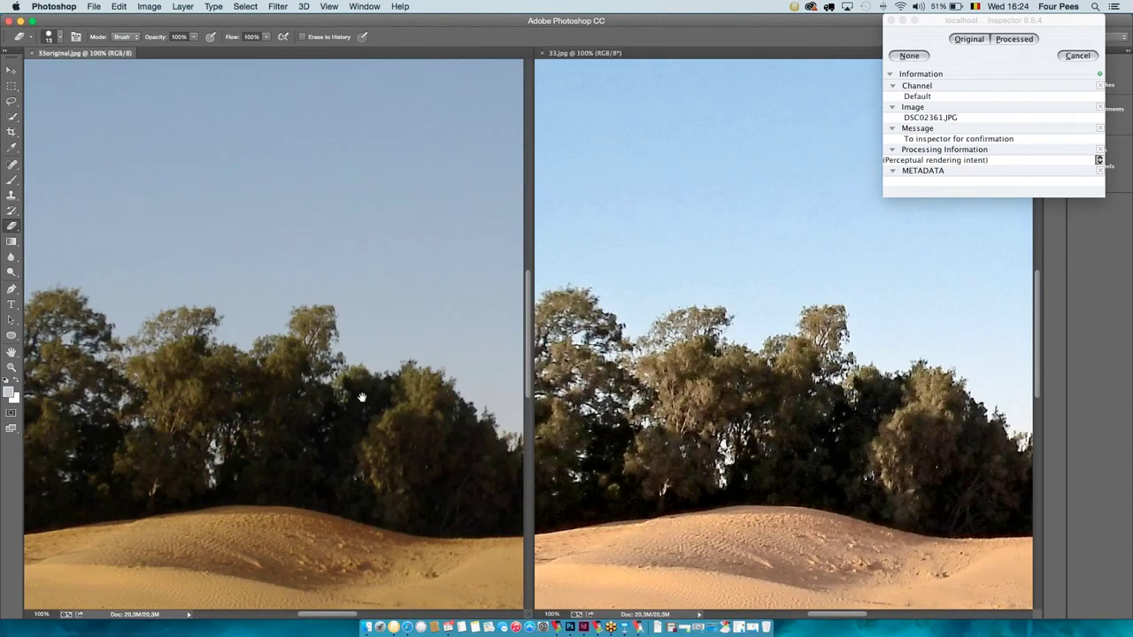
scroll(336, 353, down, 10)
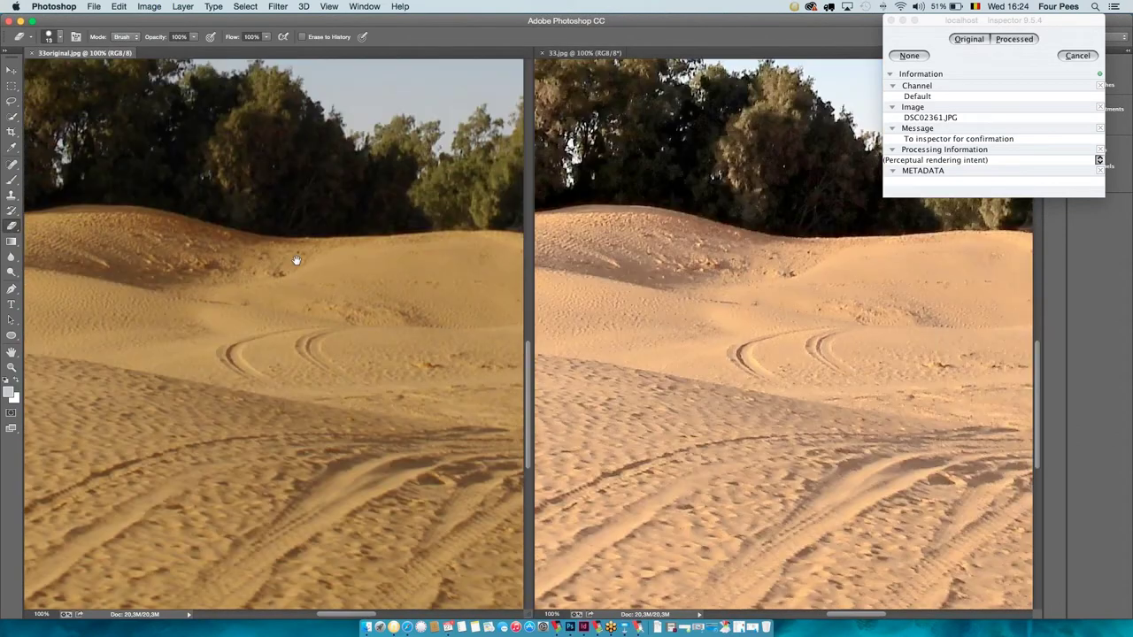
scroll(259, 329, up, 5)
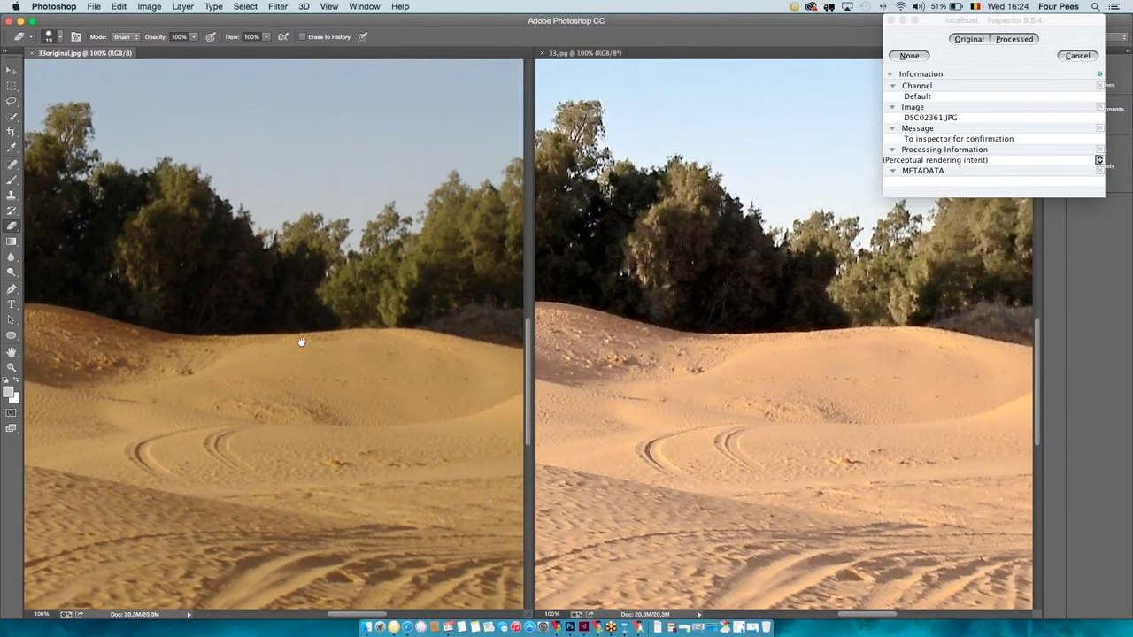
click(1003, 42)
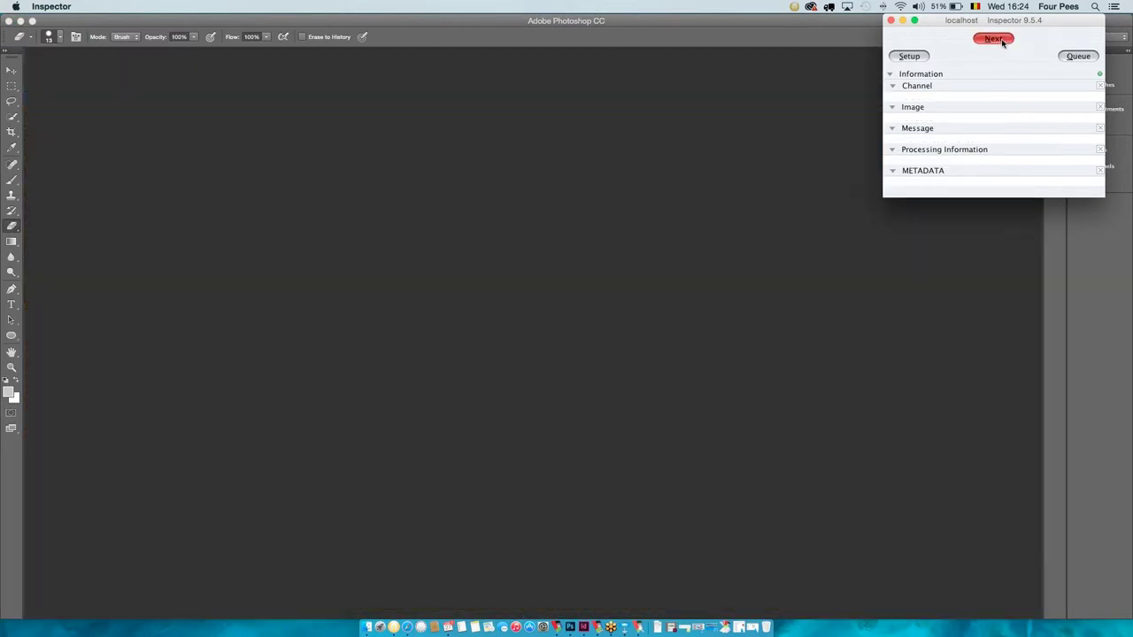
Load the dining room photo, pan to the table and flowers, and accept its processed version.
click(993, 39)
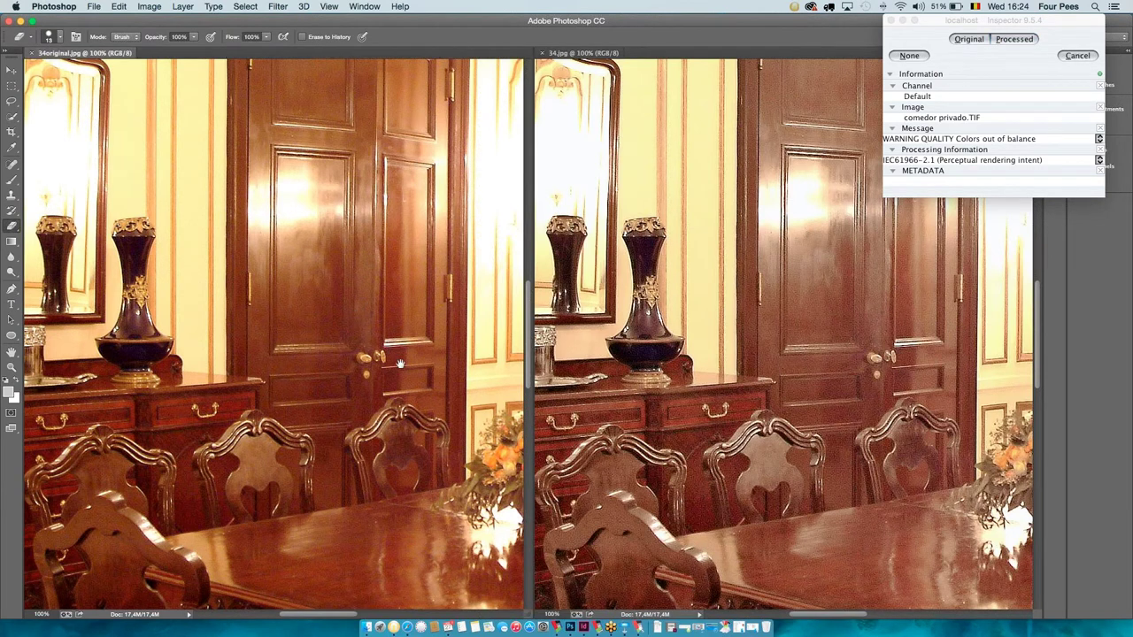
drag(400, 364, 301, 251)
scroll(302, 251, down, 5)
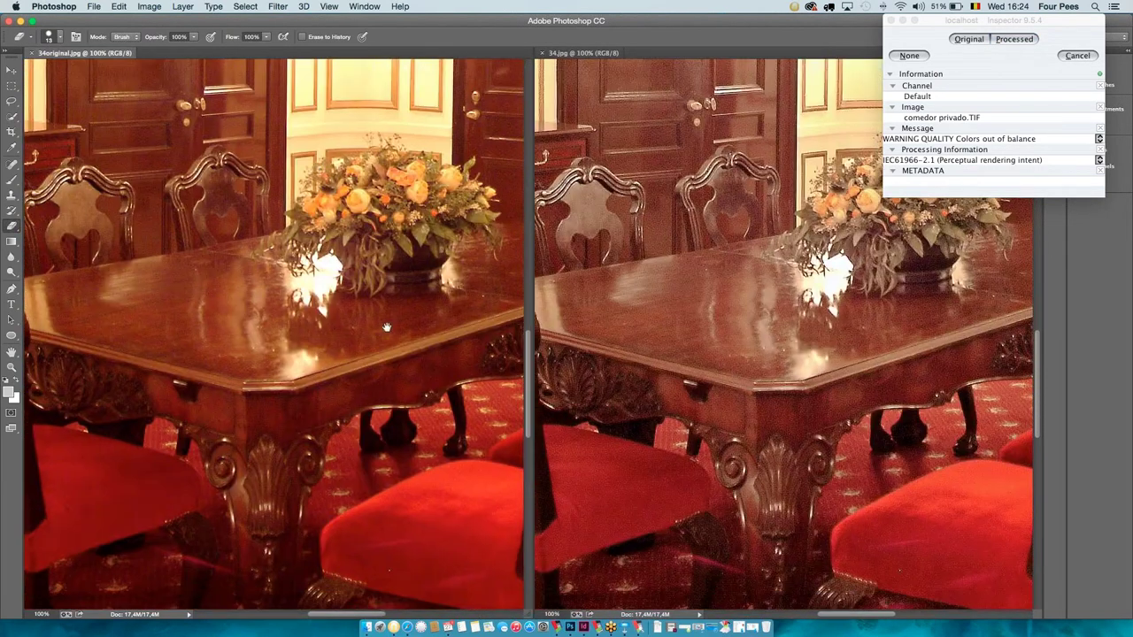
scroll(395, 270, down, 2)
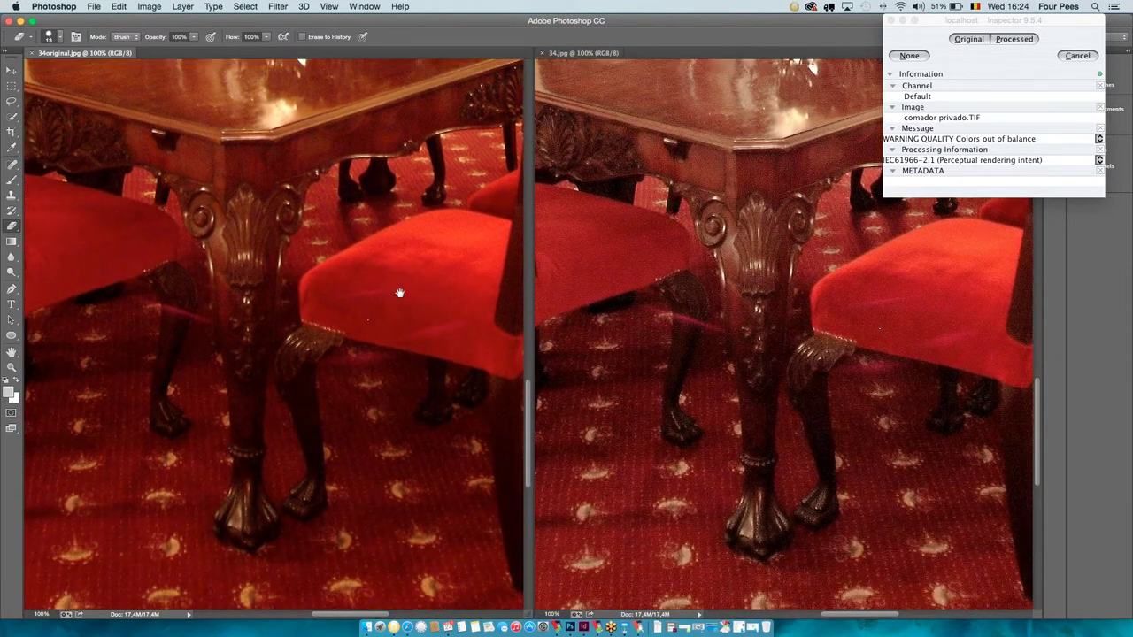
click(1013, 40)
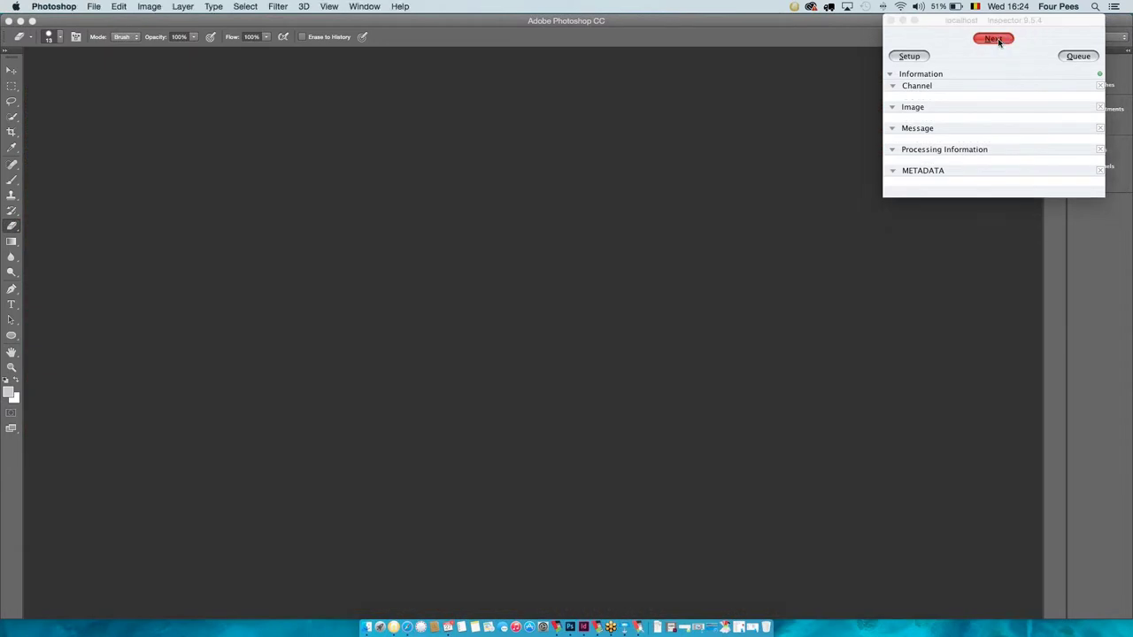
Load Food.tif, scroll through both versions, and confirm keeping the processed one.
click(994, 39)
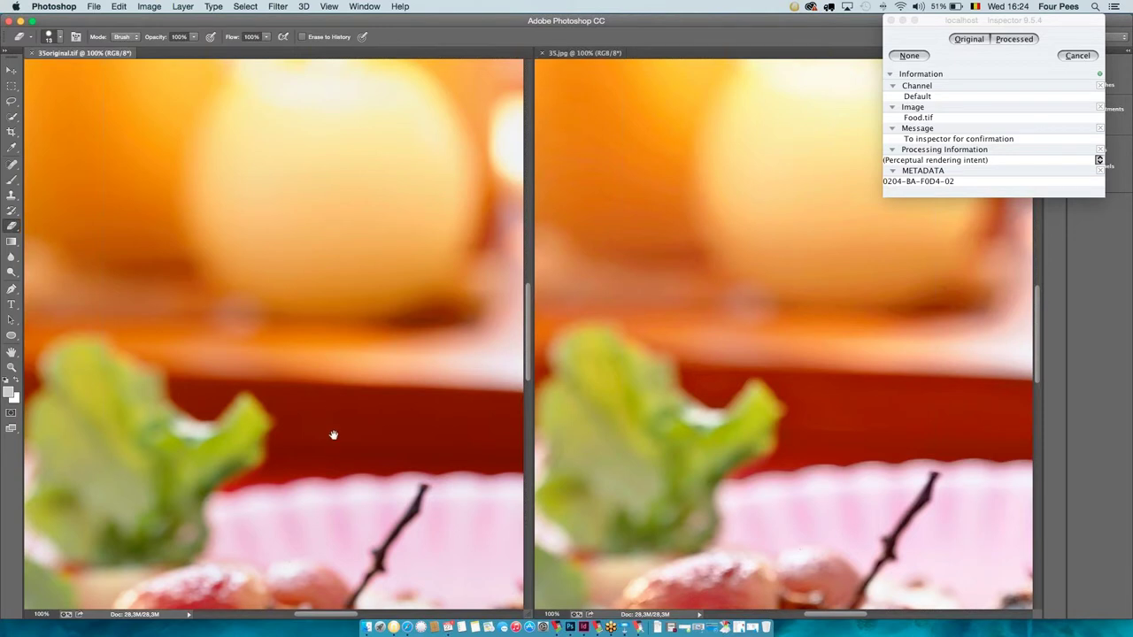
scroll(341, 455, down, 5)
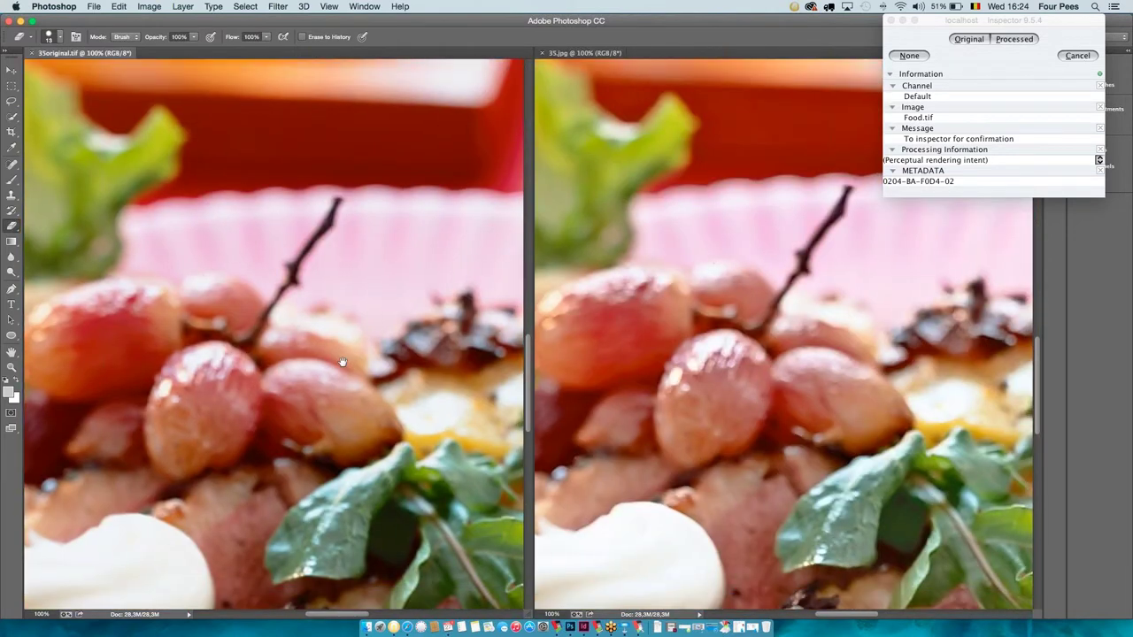
scroll(342, 362, down, 6)
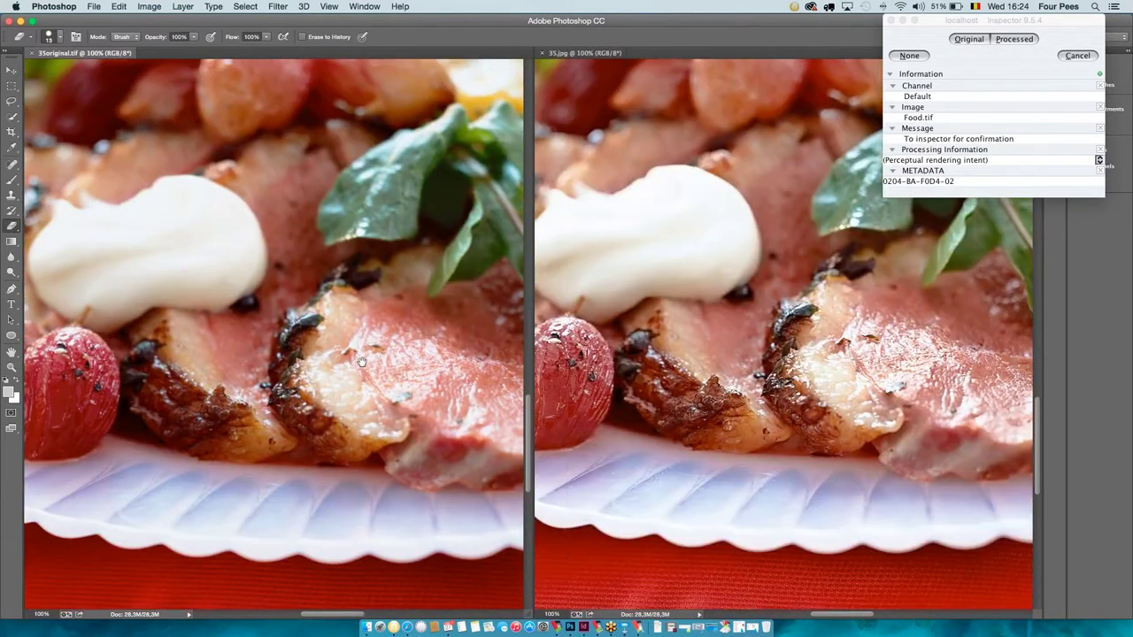
scroll(362, 362, left, 5)
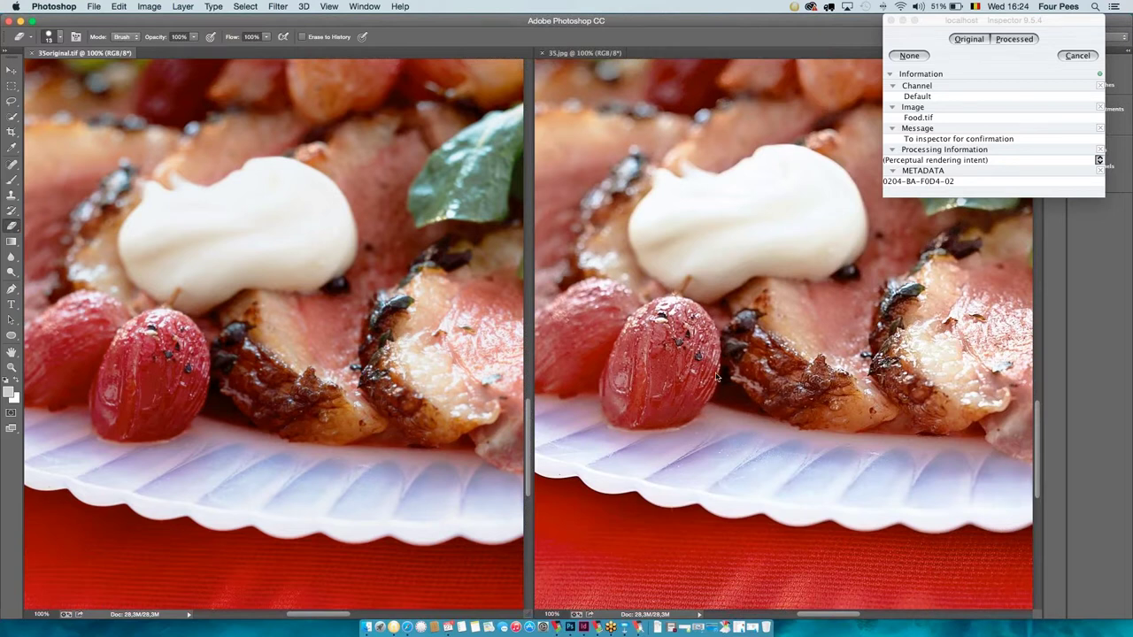
click(1014, 39)
click(1012, 40)
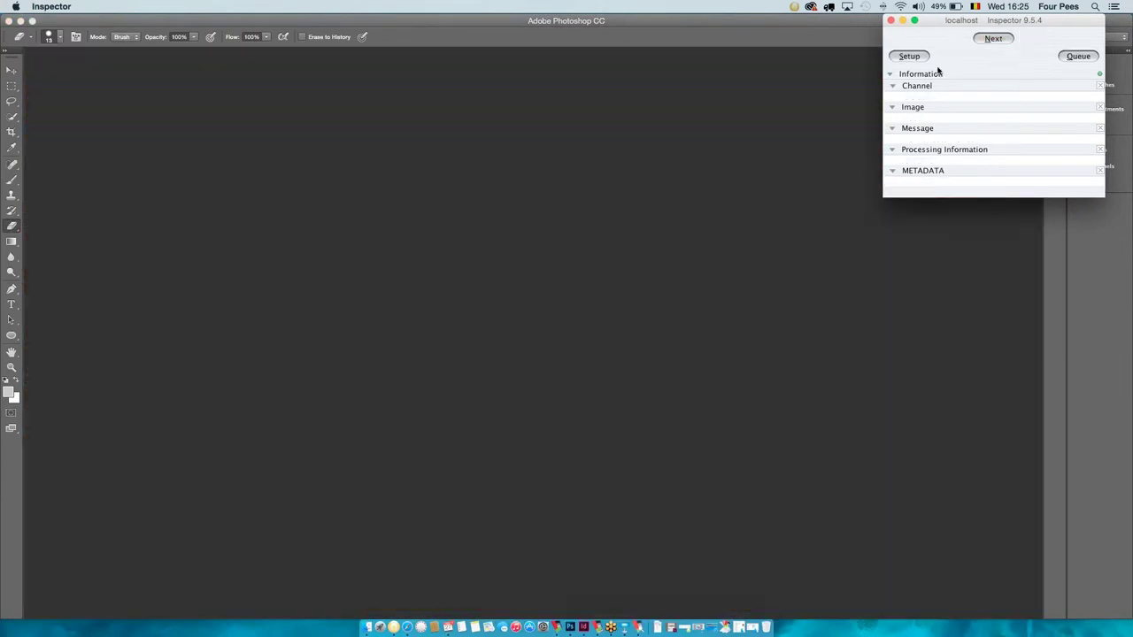
Show the Inspector queue of images 36–40 awaiting confirmation and select 14.jpg (ID 40).
click(908, 59)
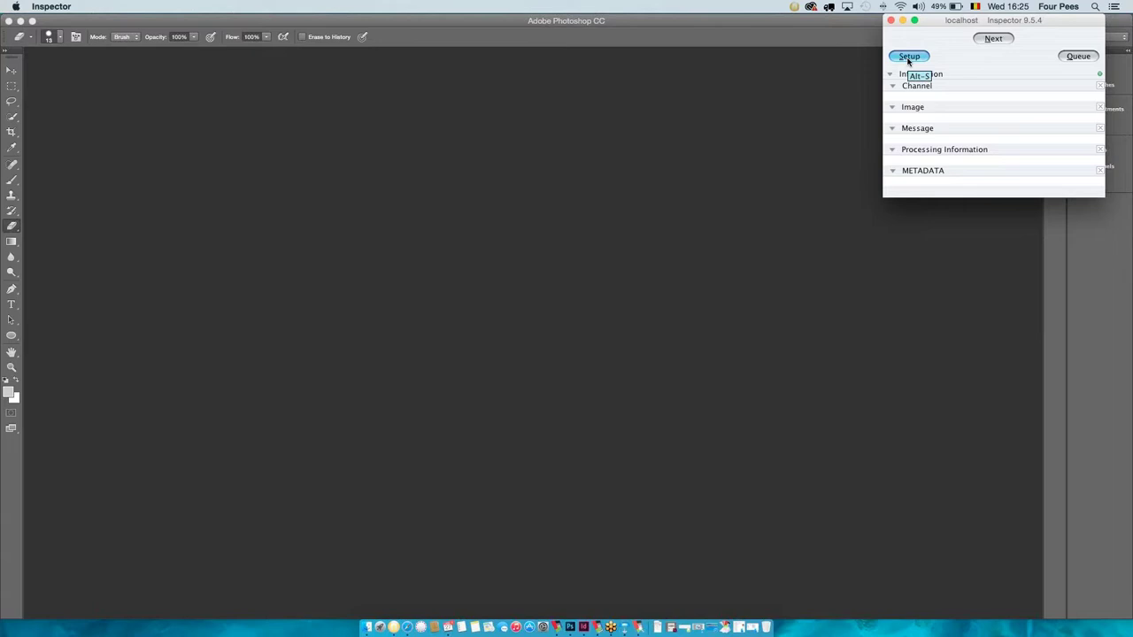
click(1075, 56)
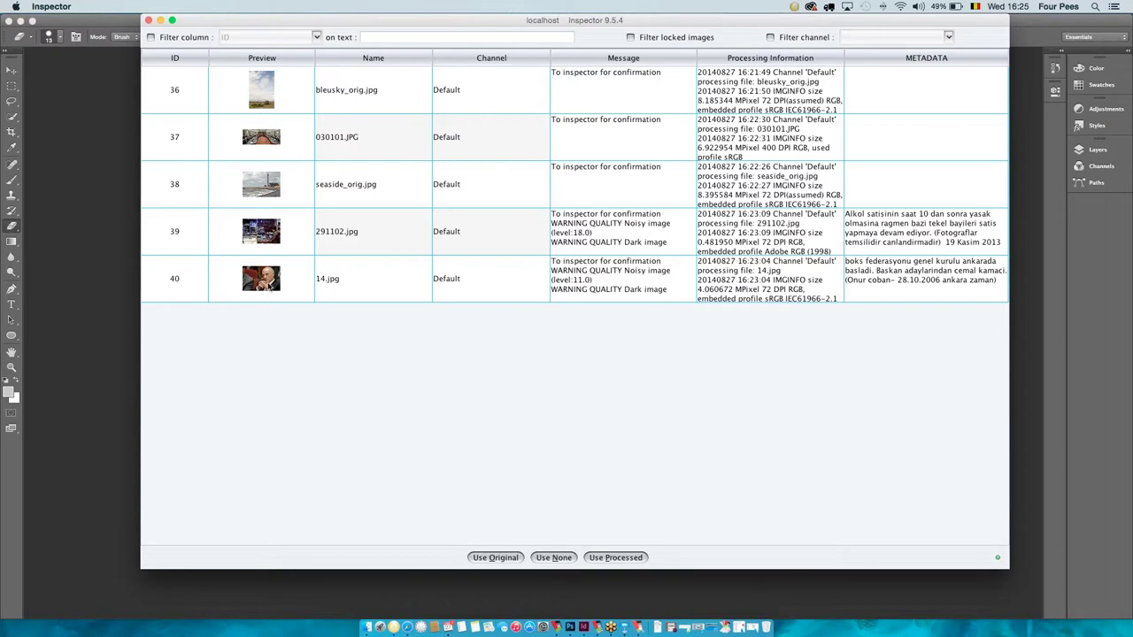
click(257, 283)
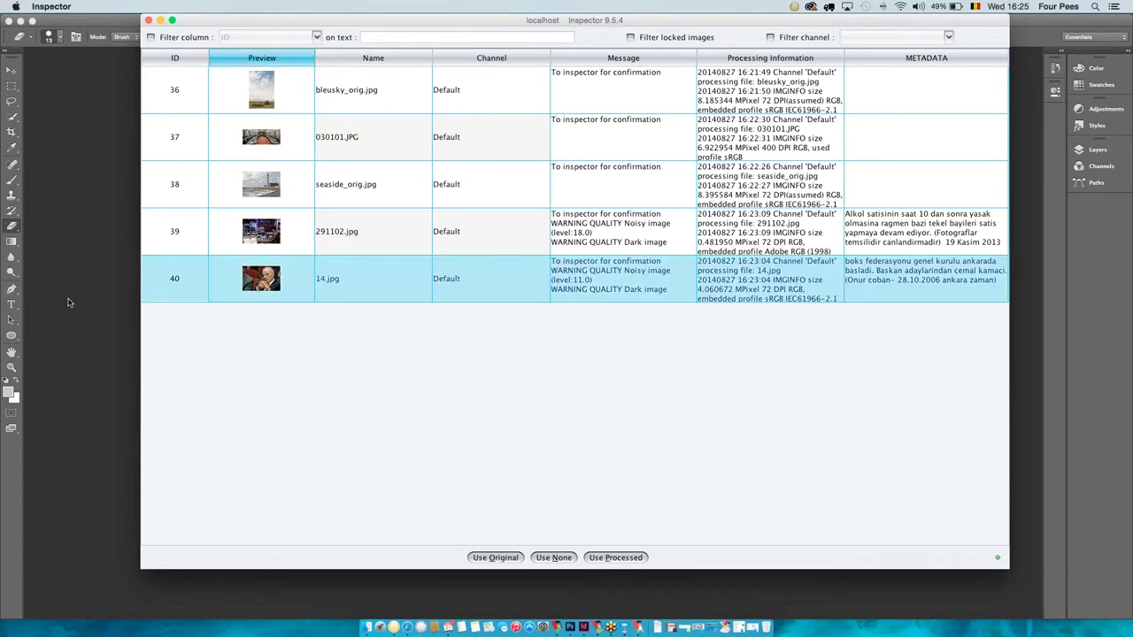
Compare portrait 14.jpg with its original around the man's face and choose Processed.
double_click(261, 282)
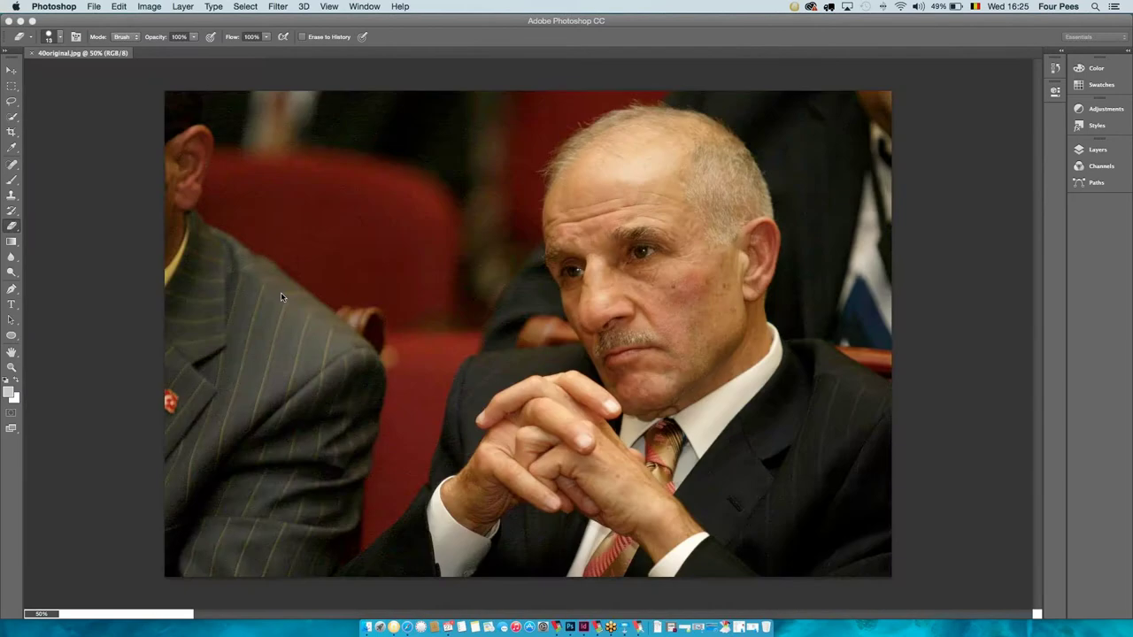
key(super+1)
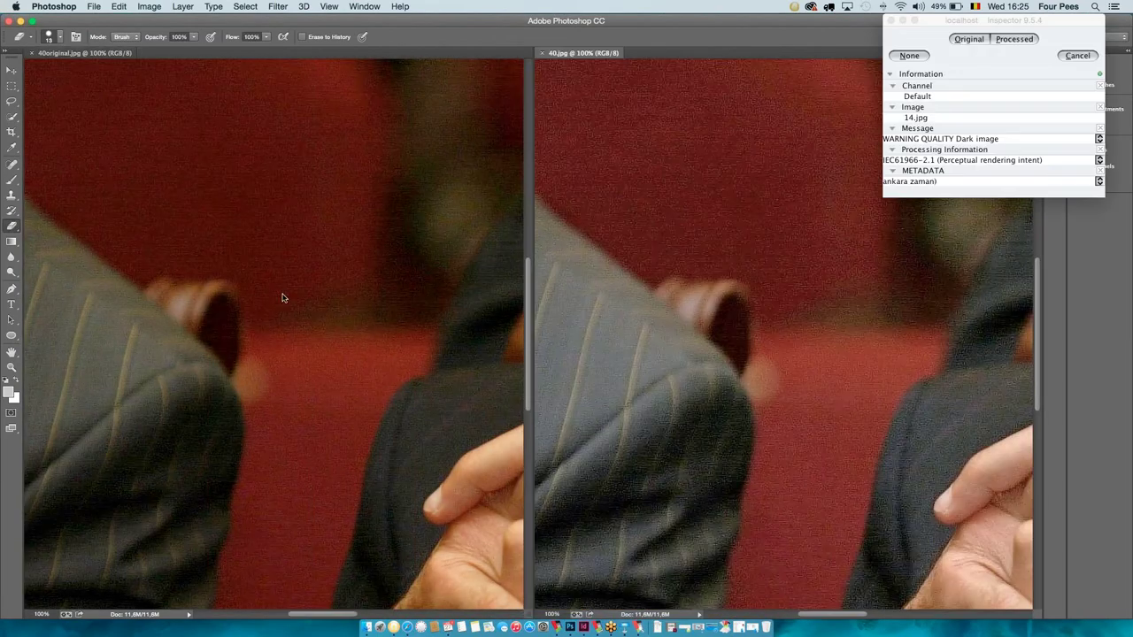
click(362, 315)
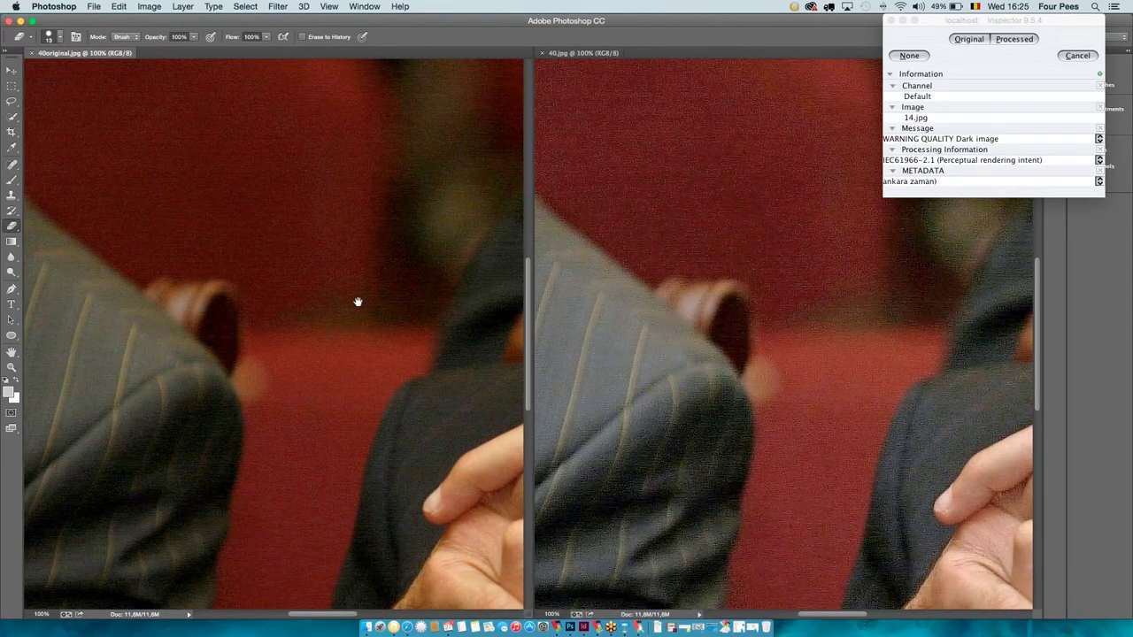
drag(357, 301, 63, 266)
drag(233, 263, 50, 286)
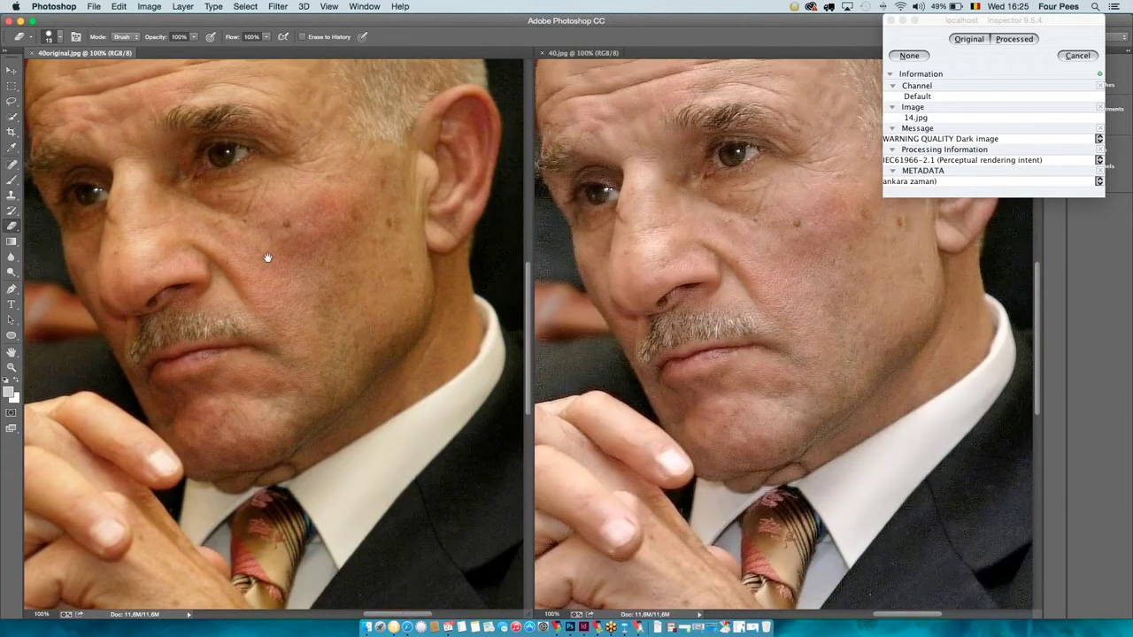
scroll(266, 257, up, 5)
scroll(259, 312, up, 3)
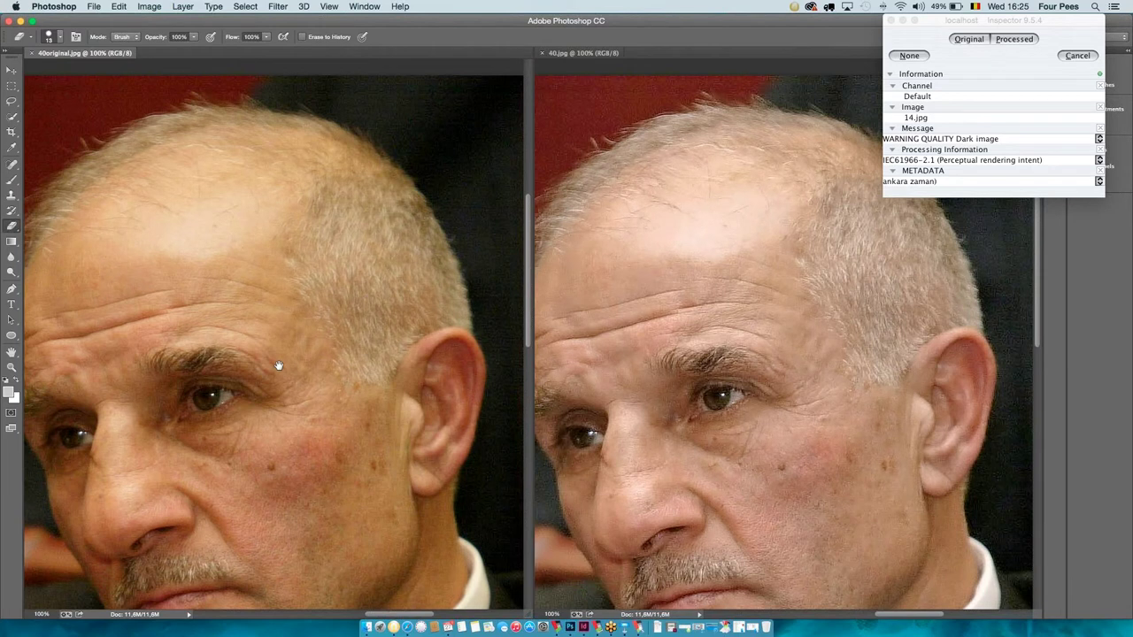
scroll(291, 349, down, 5)
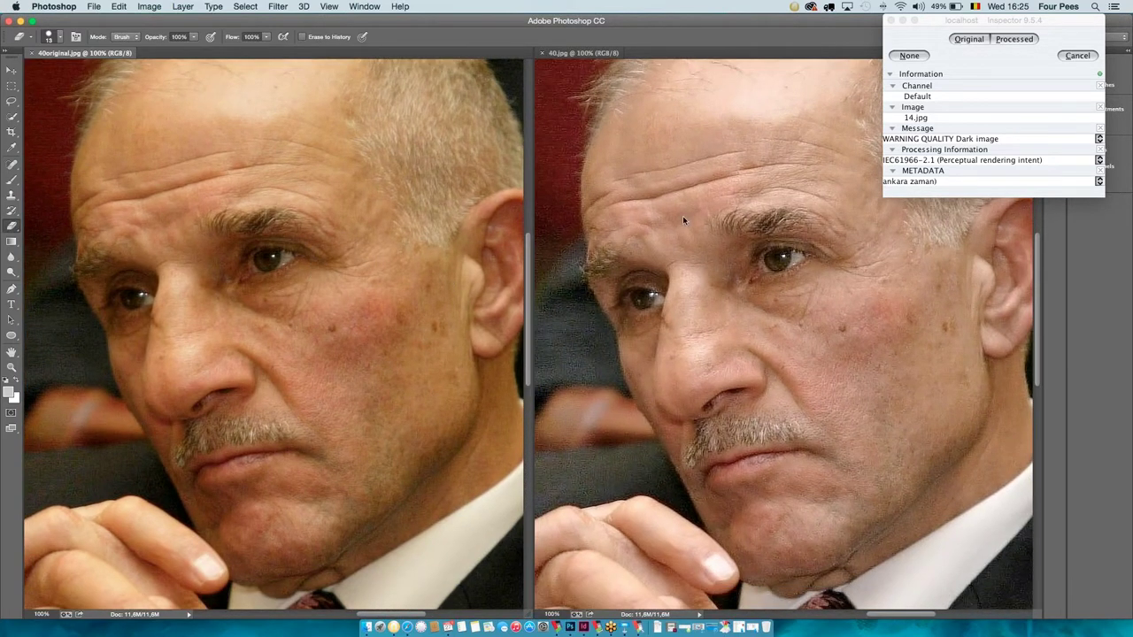
click(1014, 39)
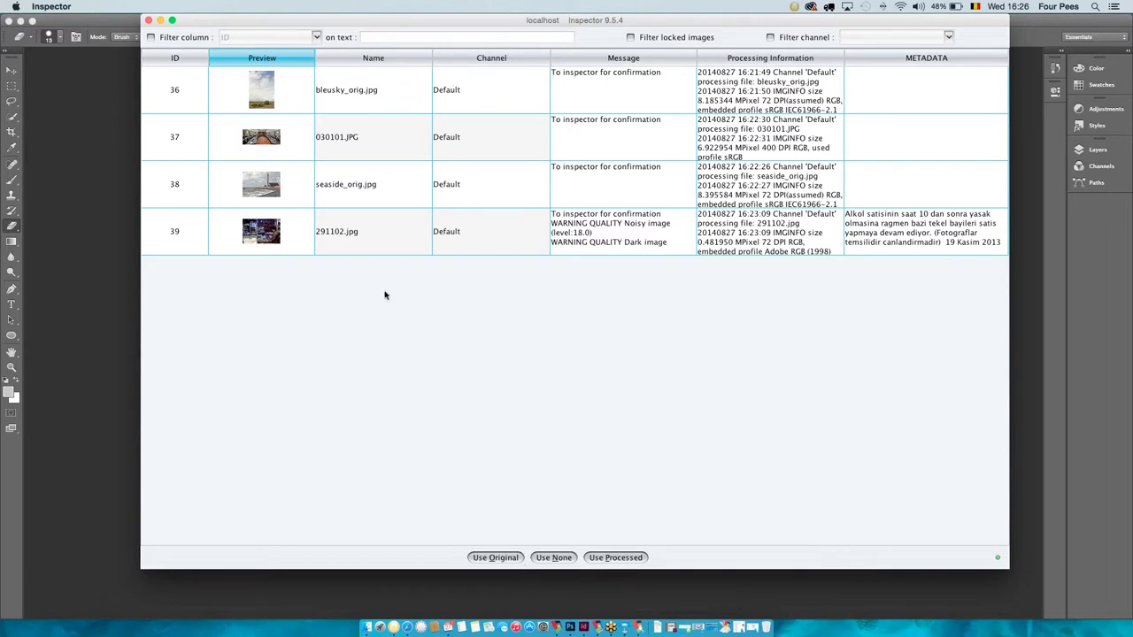
Accept the processed versions of images 36–39 and close the emptied queue window.
click(260, 252)
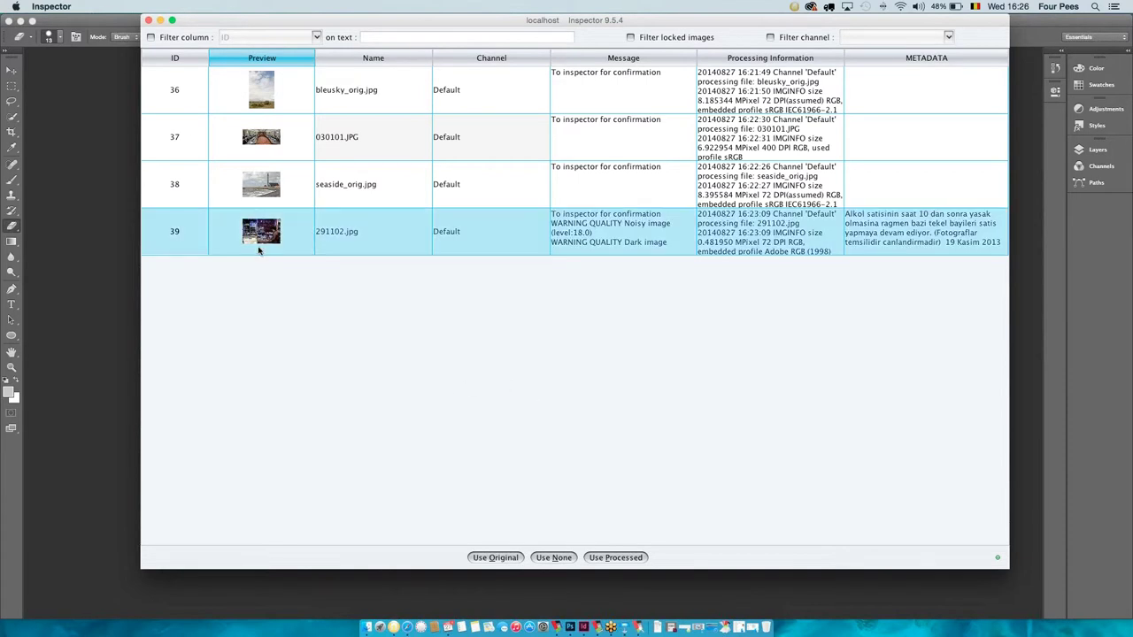
shift+click(248, 89)
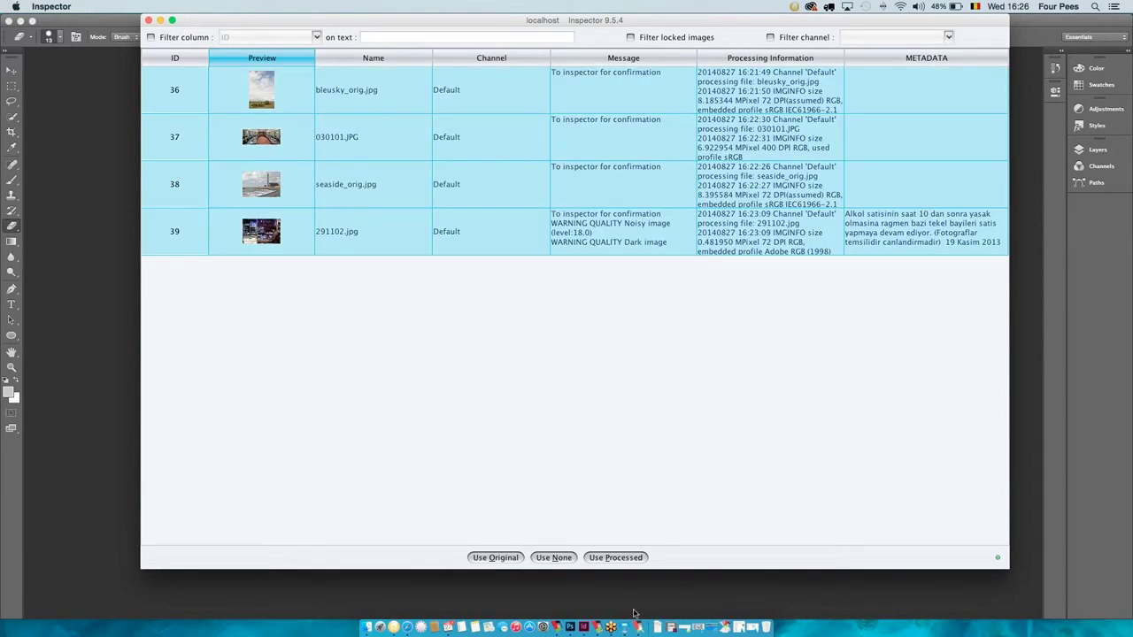
click(607, 558)
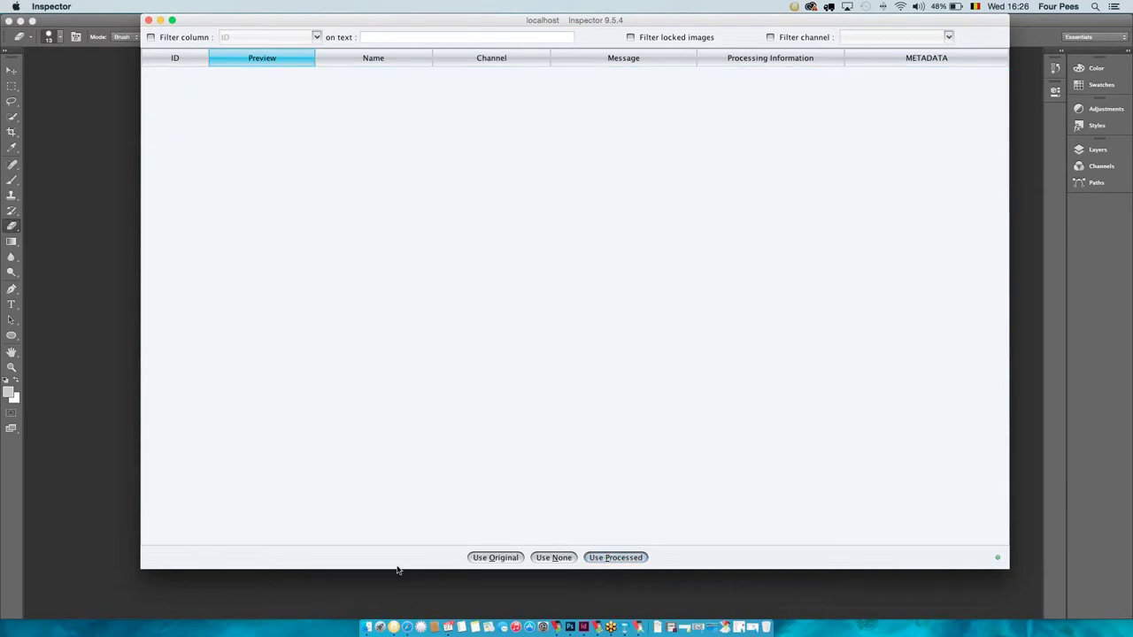
click(149, 20)
click(903, 55)
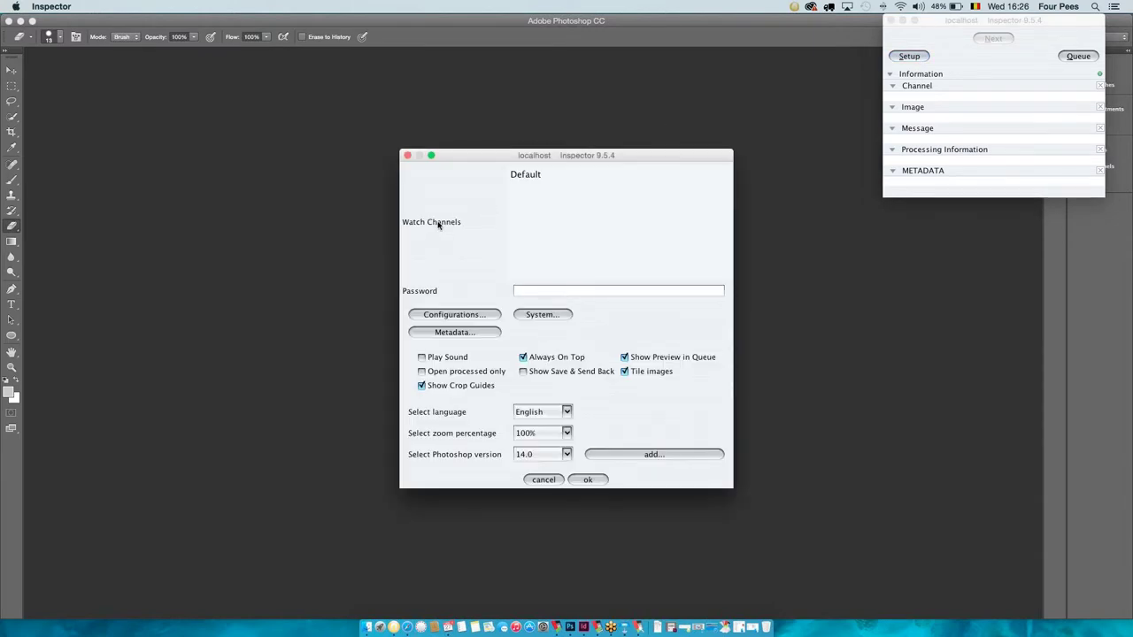
click(524, 177)
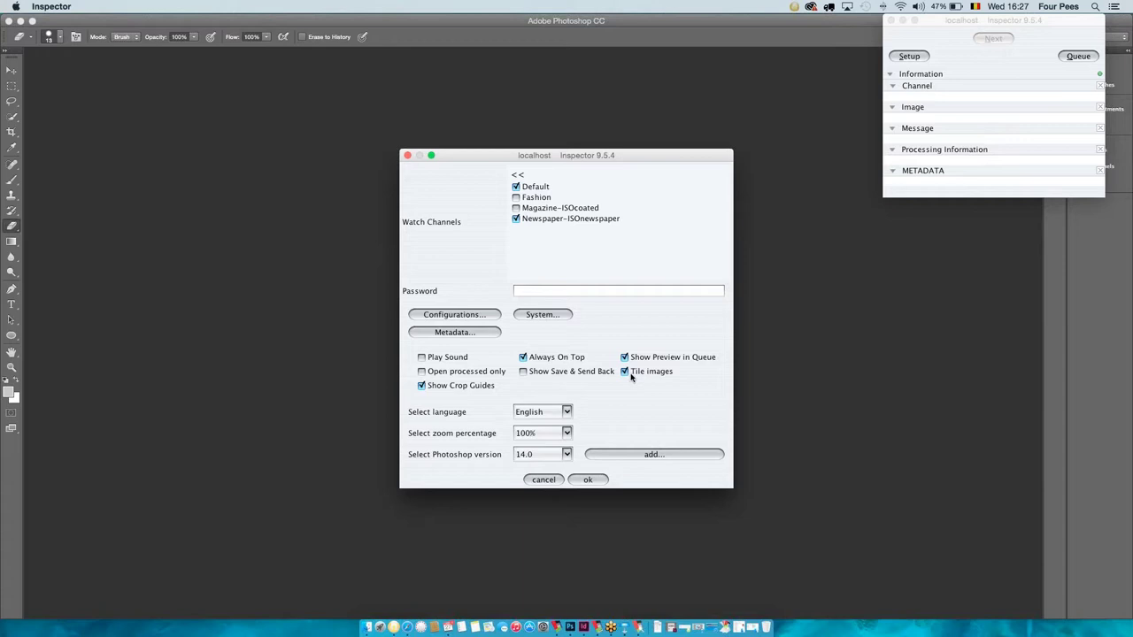
click(566, 433)
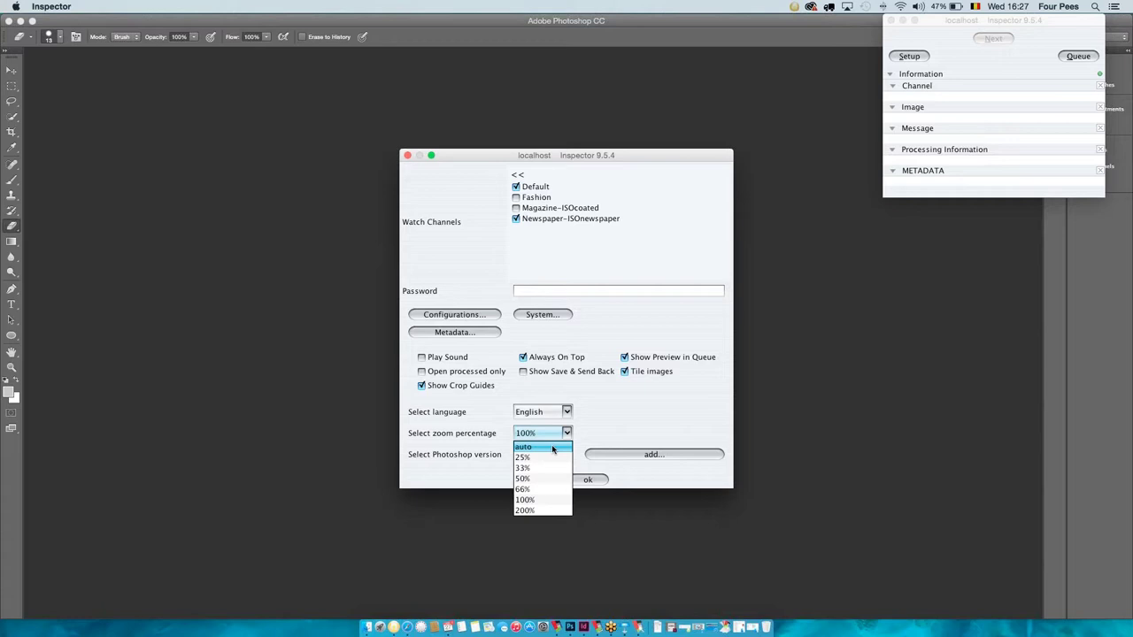
click(600, 448)
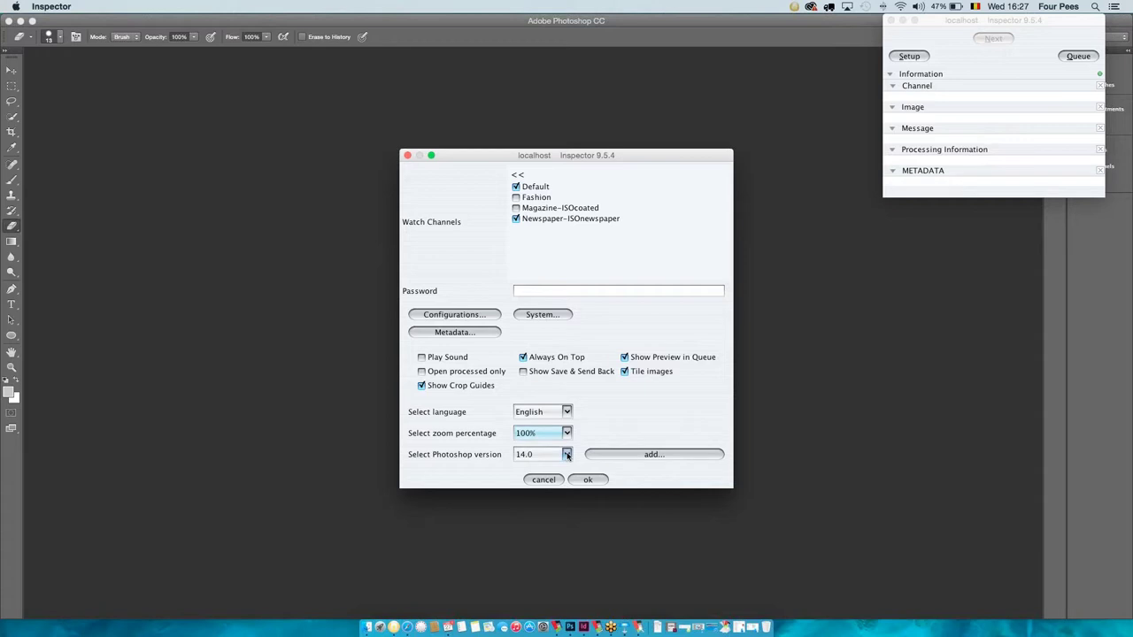
click(567, 455)
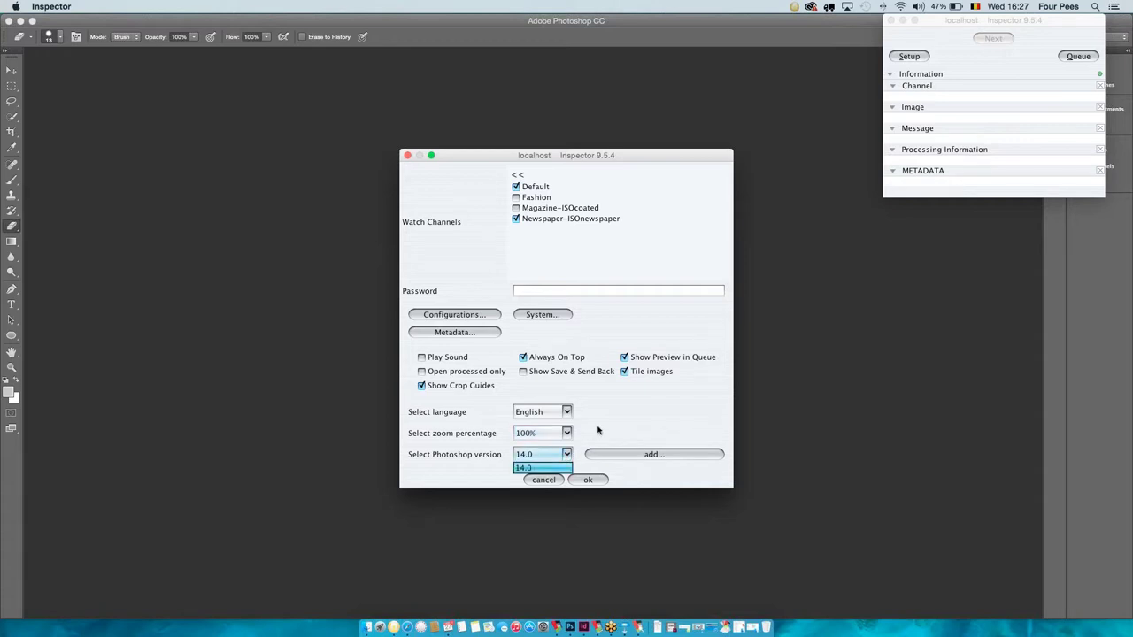
click(598, 431)
click(551, 480)
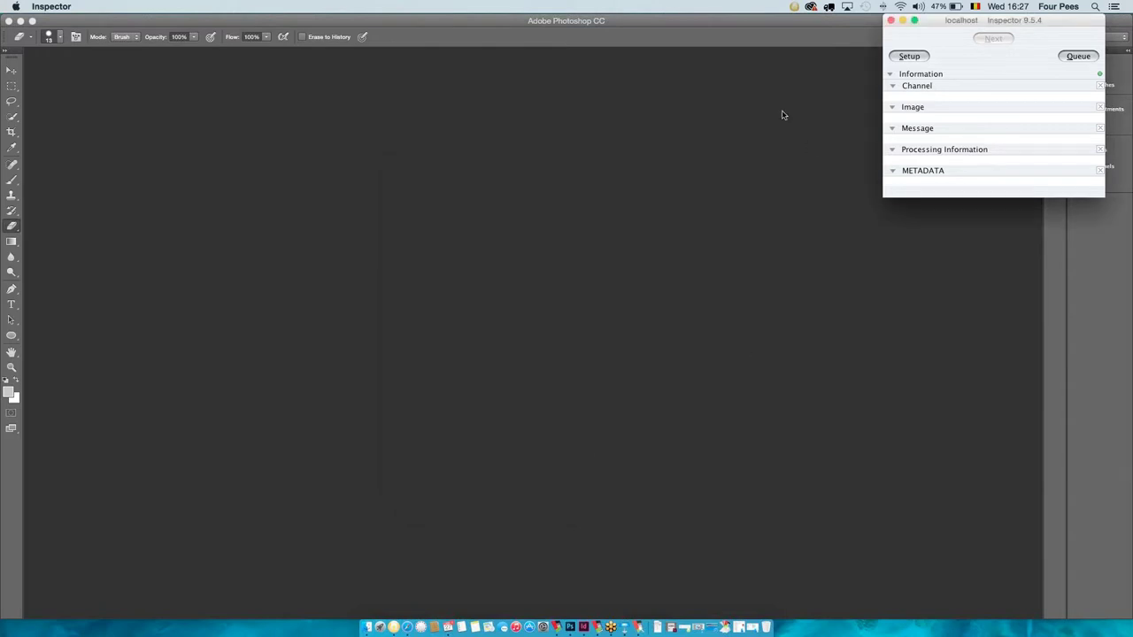
Close the Real Estate Abroad document without saving and hide InDesign.
click(20, 20)
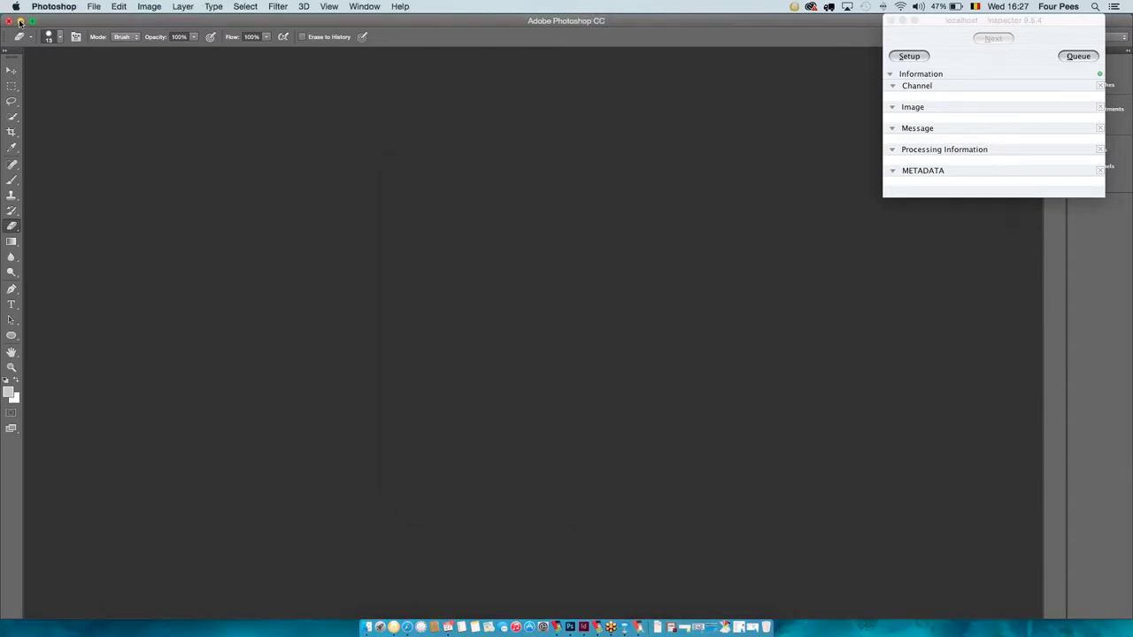
click(576, 629)
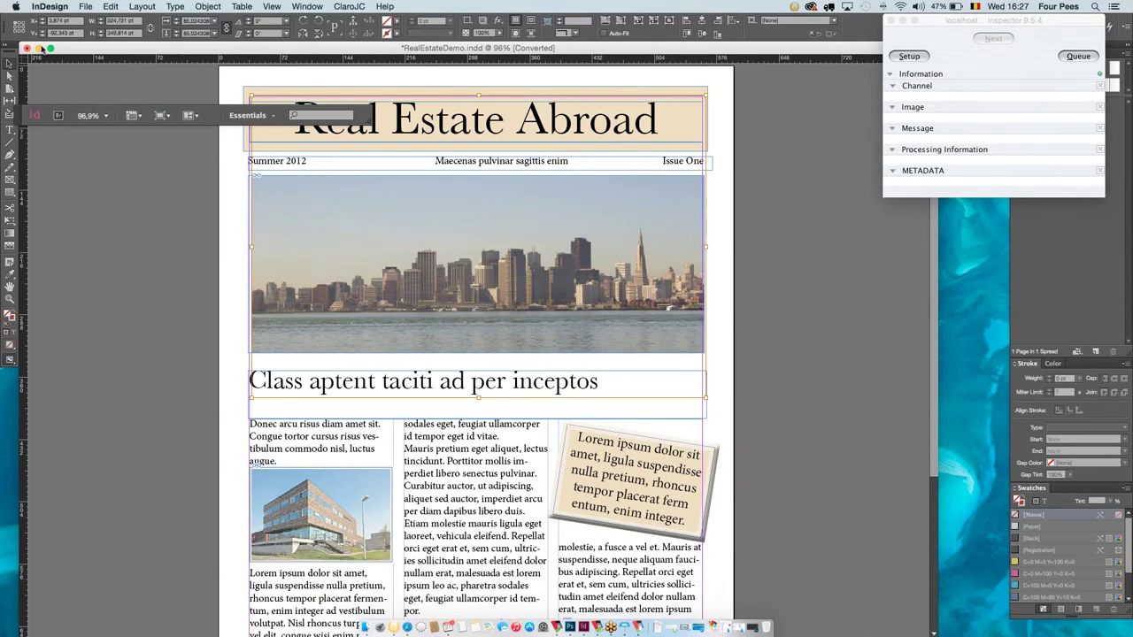
click(26, 48)
click(568, 337)
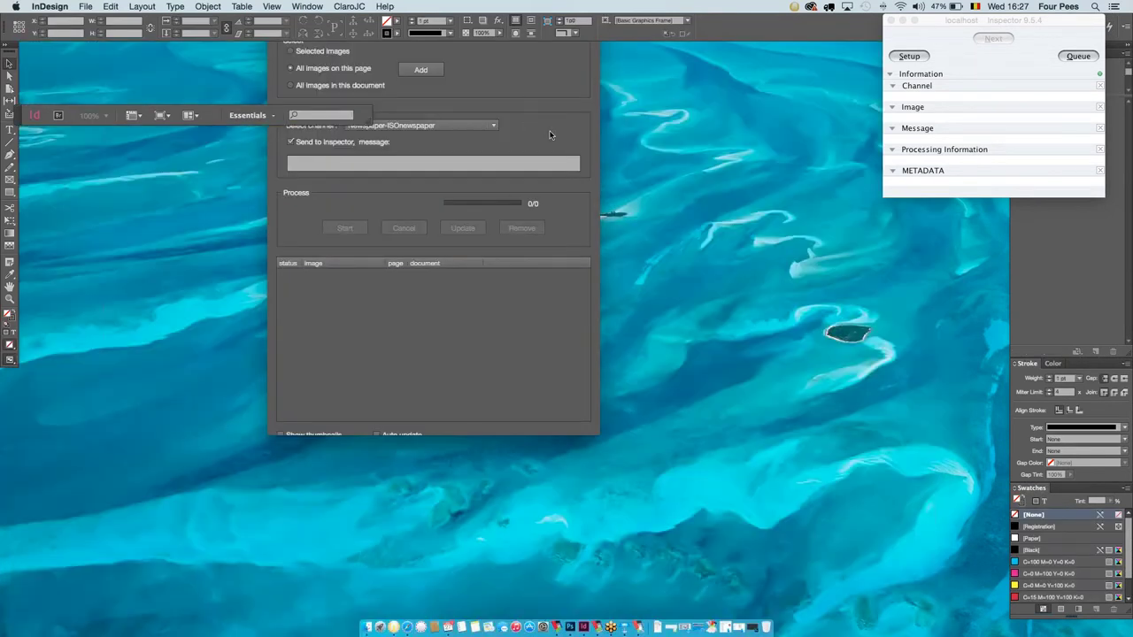
key(super+h)
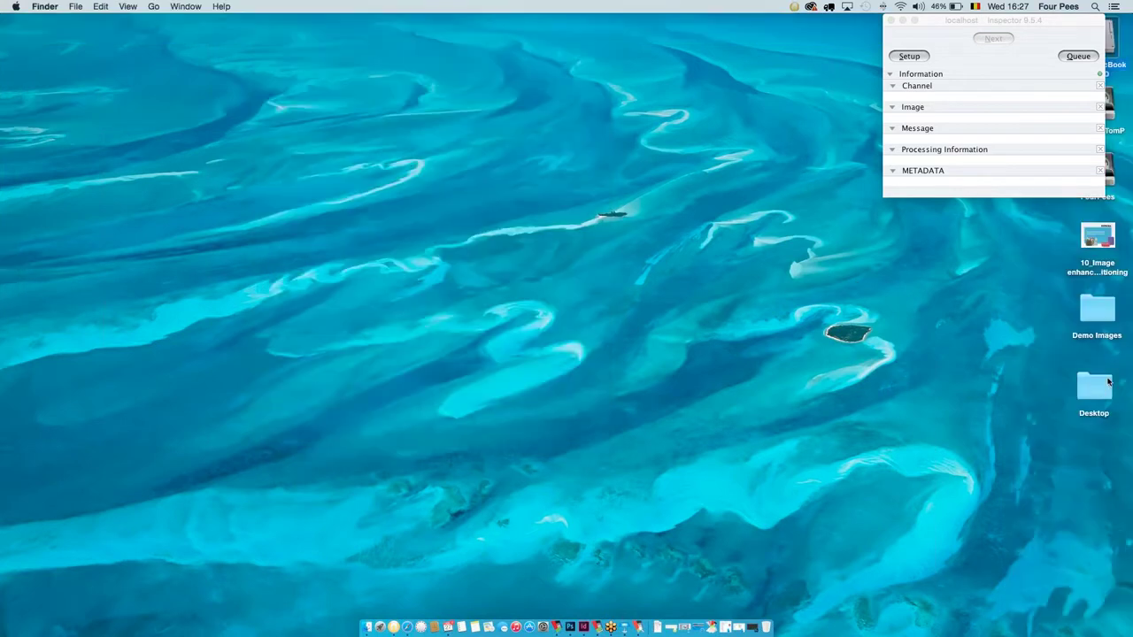
Browse to Demo Images > zz_RealEstateDemo Folder and select RealEstateDemo.indd.
click(1105, 315)
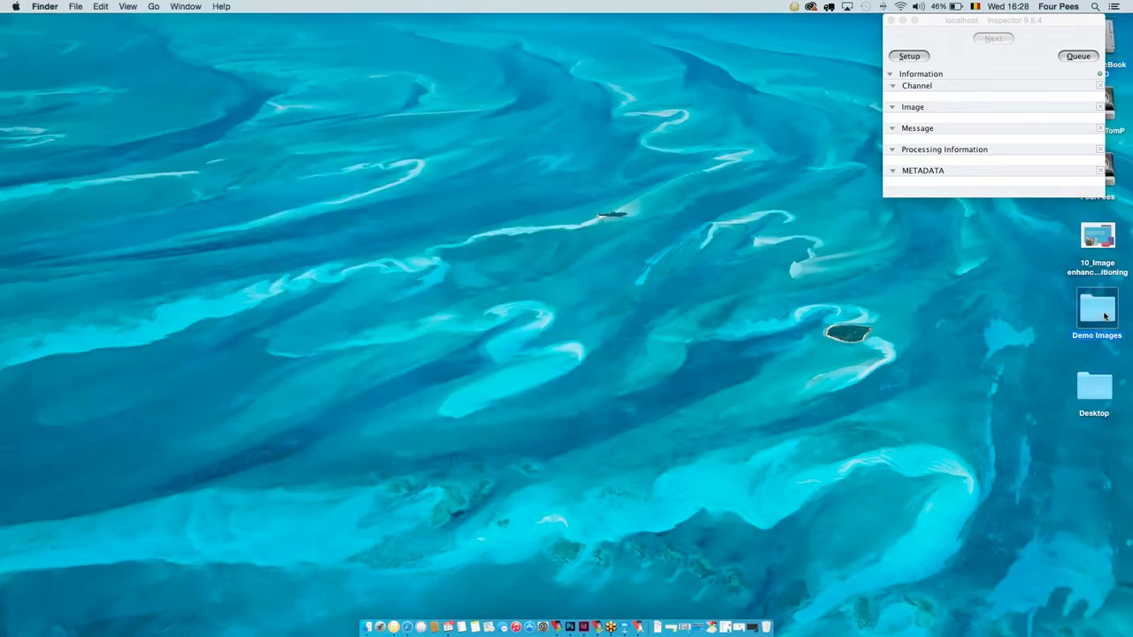
double_click(1104, 316)
click(918, 399)
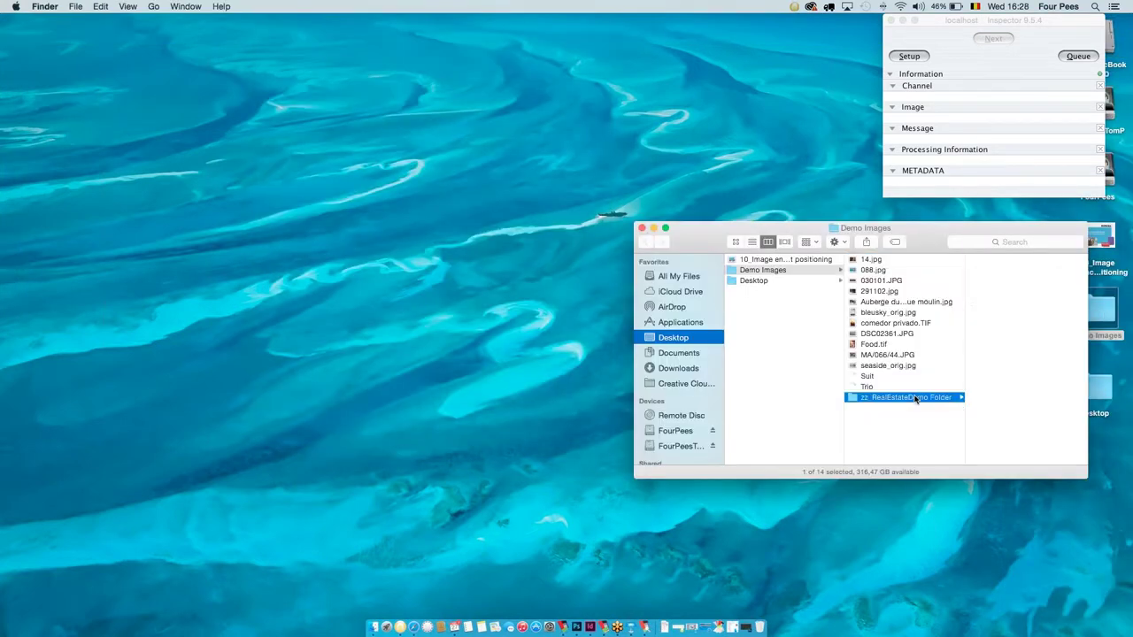
click(1027, 291)
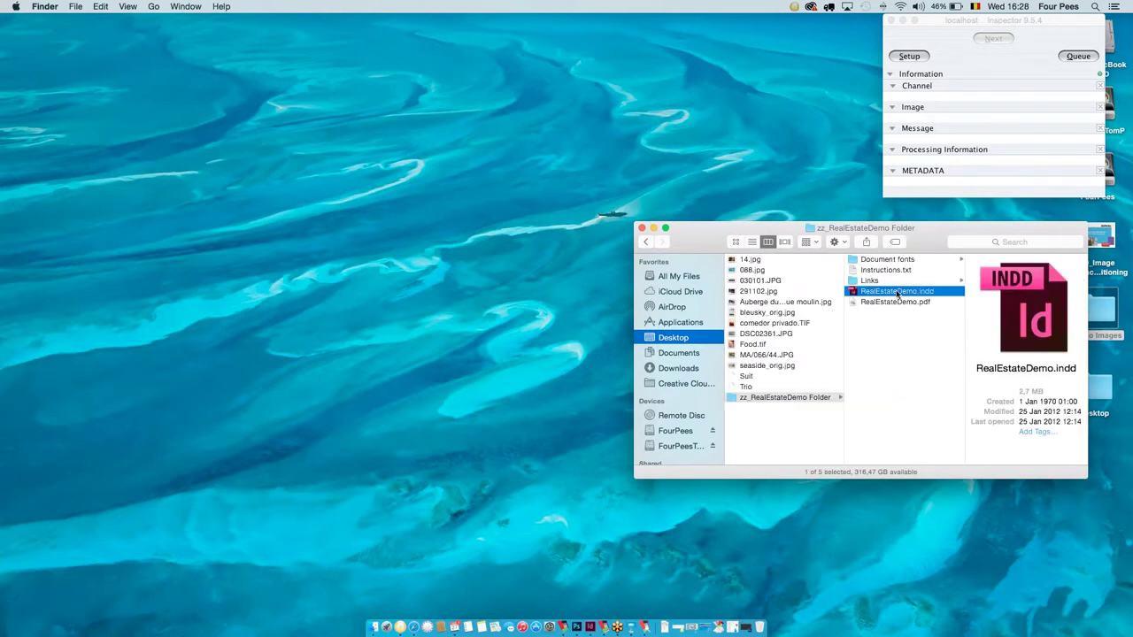
click(590, 627)
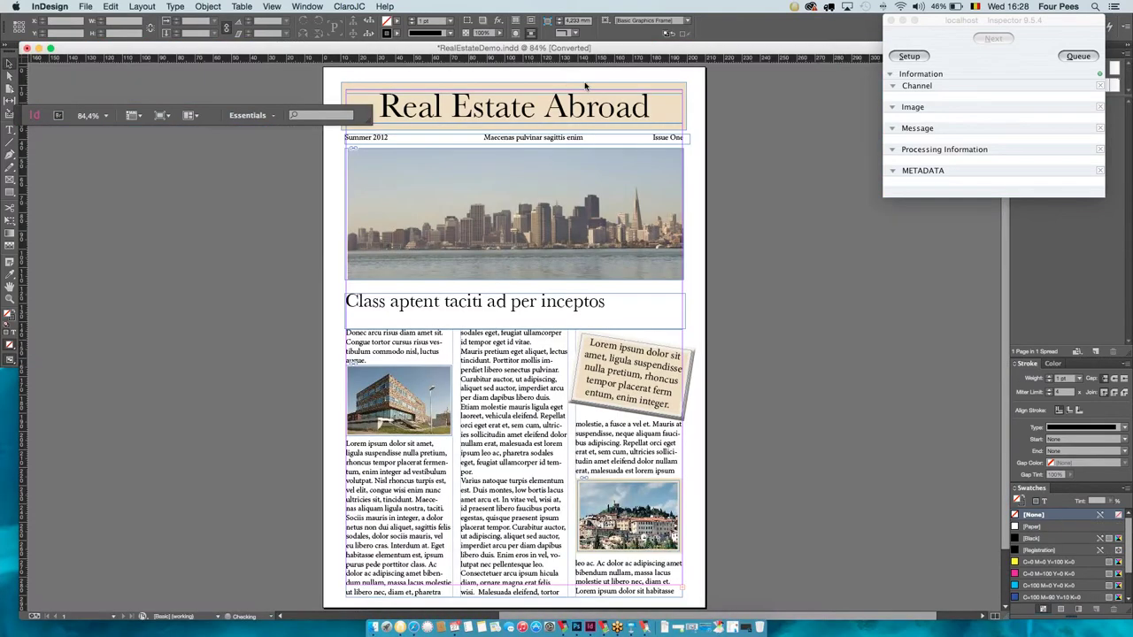
Shrink the RealEstateDemo window to half width and place the Claro JobClient Processing dialog beside it.
drag(1004, 619, 567, 608)
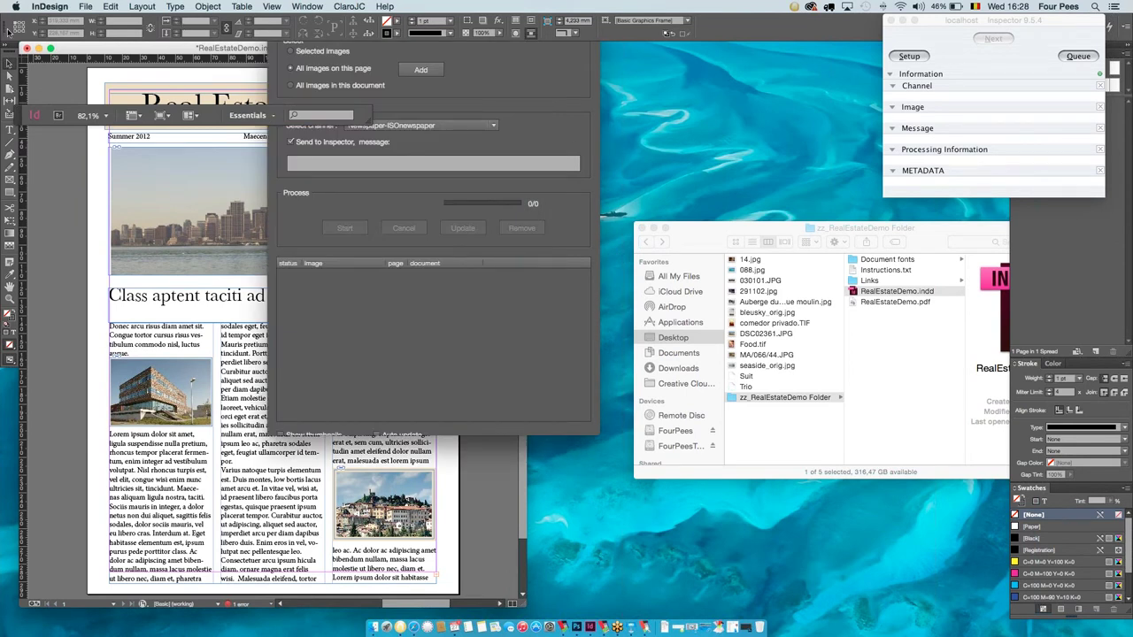
drag(347, 21, 708, 178)
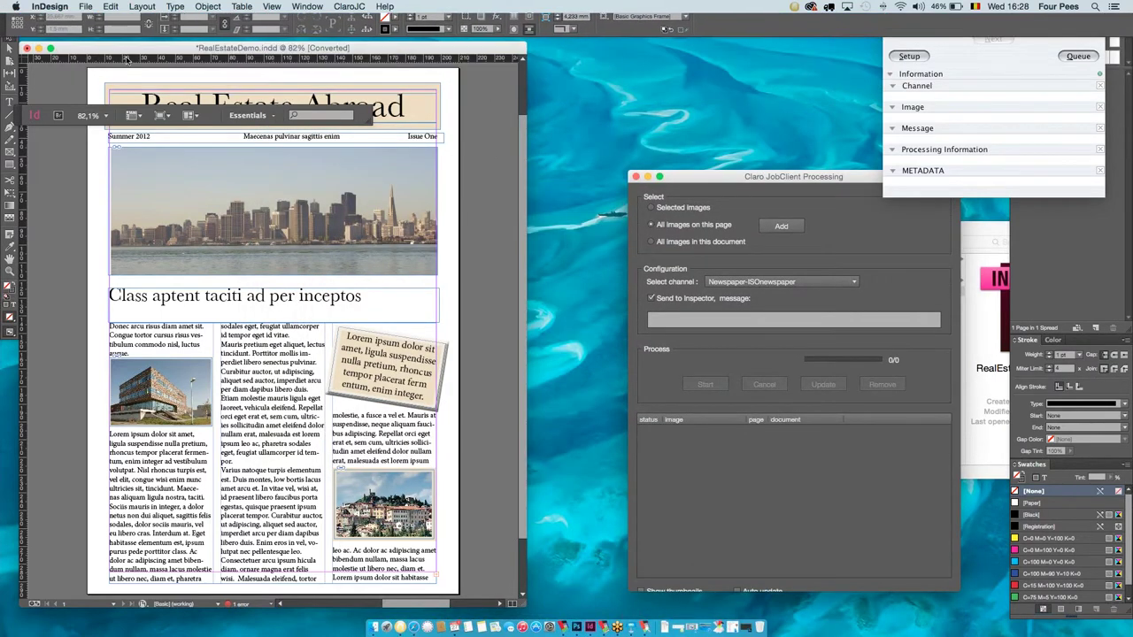
click(127, 51)
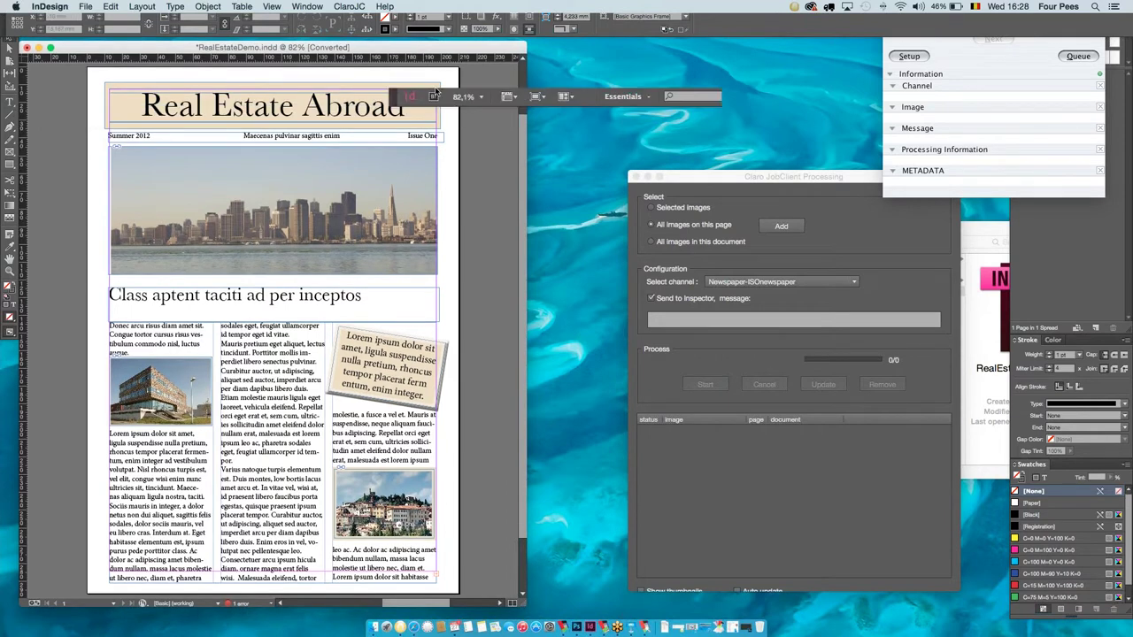
drag(703, 182, 592, 110)
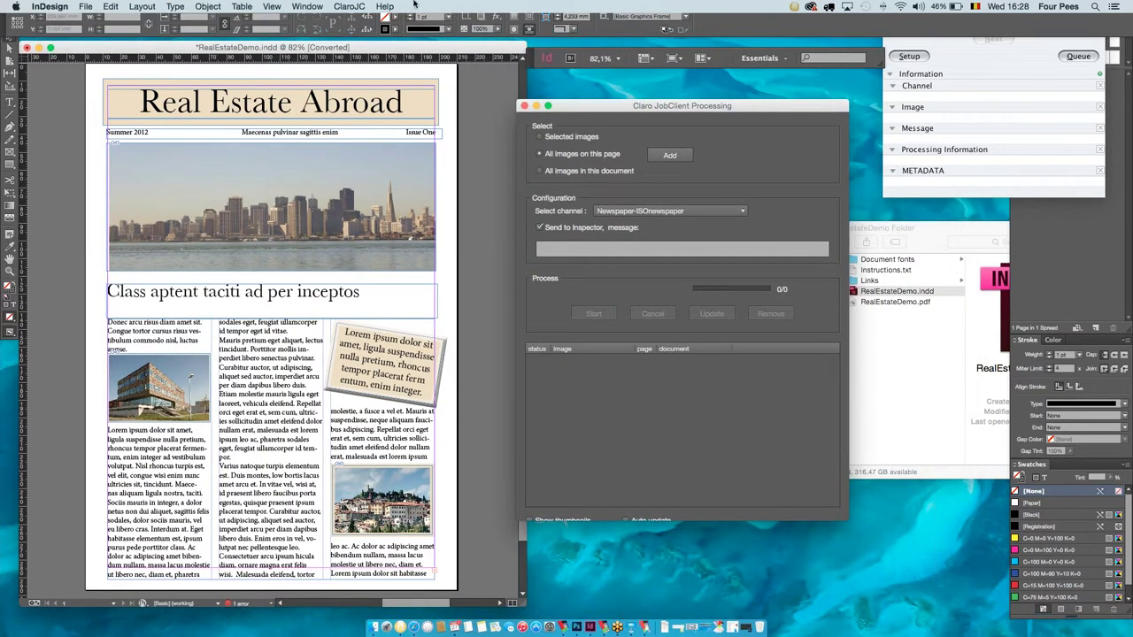
click(344, 7)
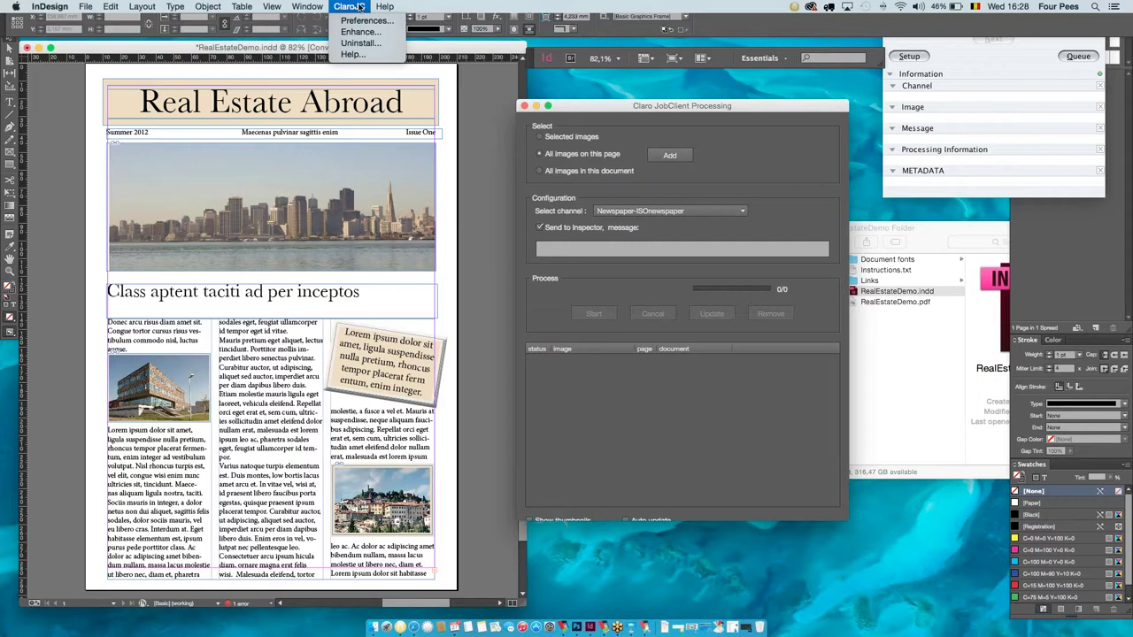
Try limiting Claro processing to selected images, with the skyline photo selected.
click(359, 7)
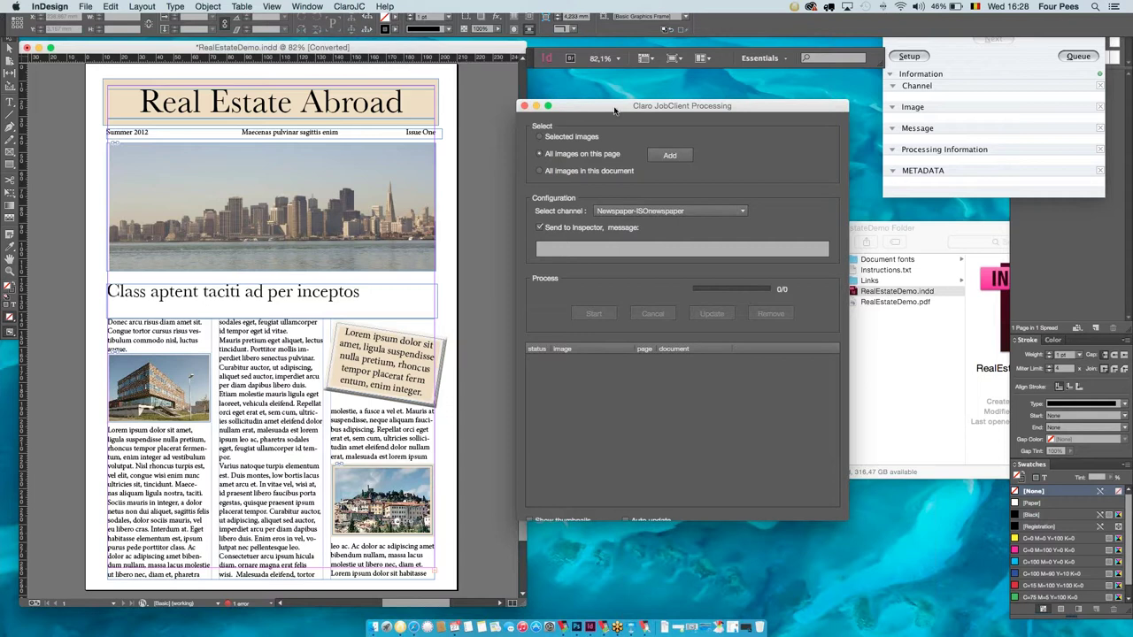
mouse_move(614, 110)
mouse_down()
mouse_move(642, 98)
mouse_move(611, 91)
mouse_up()
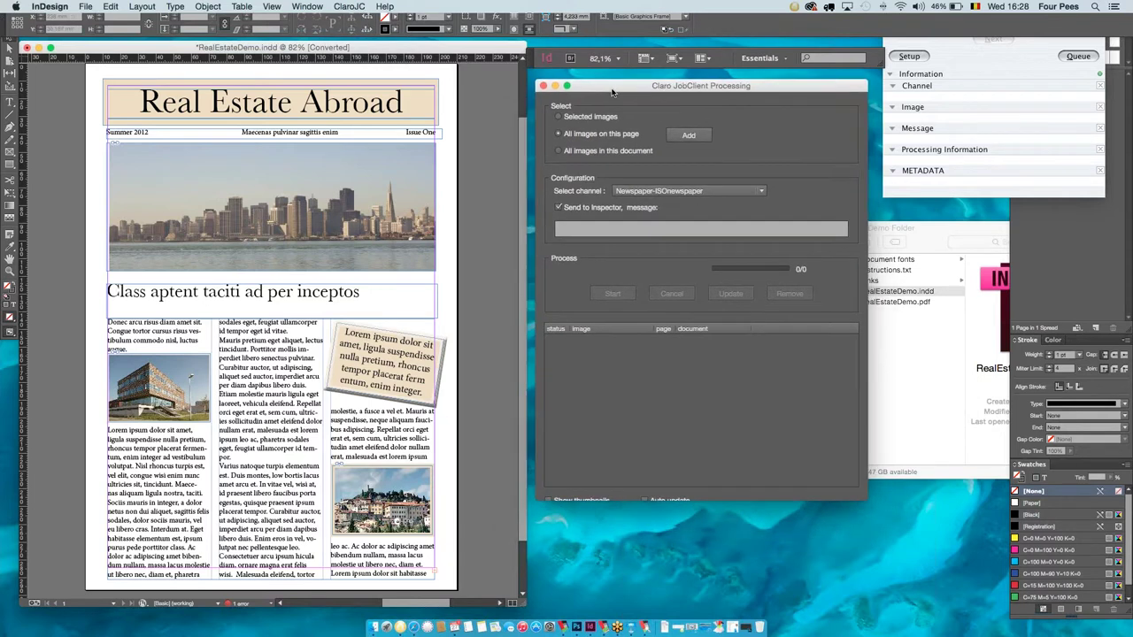
click(559, 117)
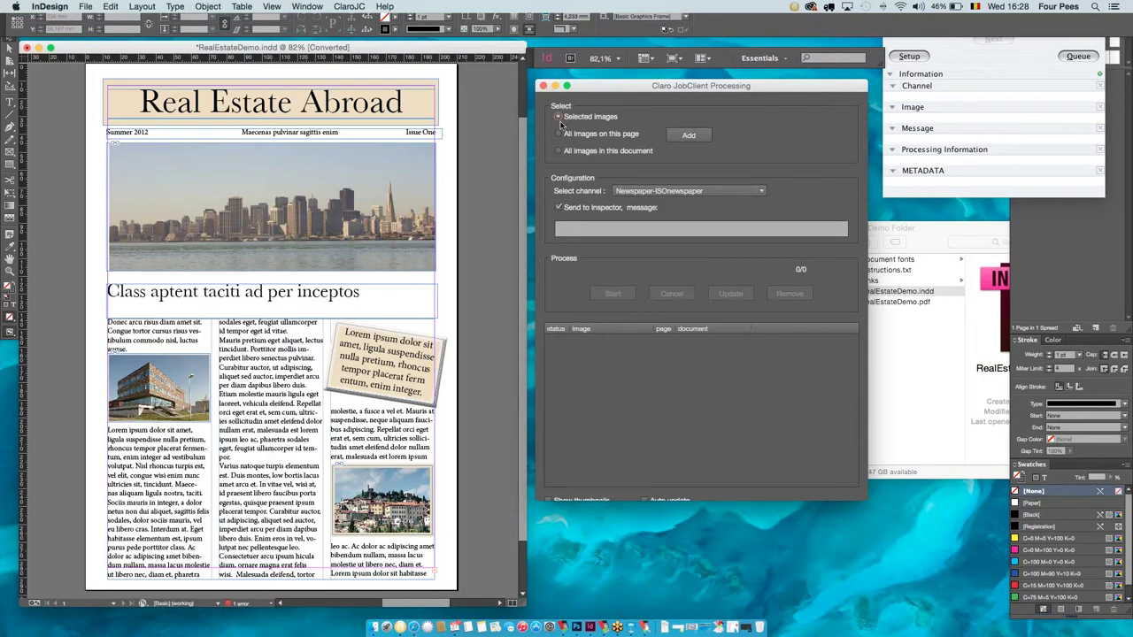
click(373, 213)
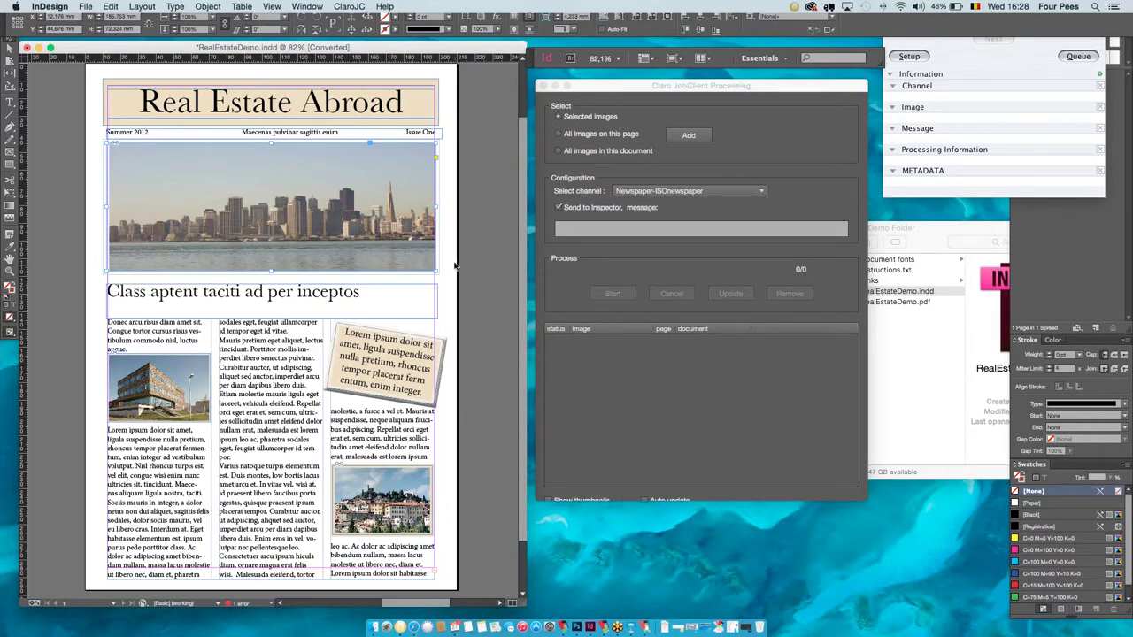
click(559, 135)
Process all images in the document on Newspaper-ISOnewspaper with Send to Inspector on.
click(558, 151)
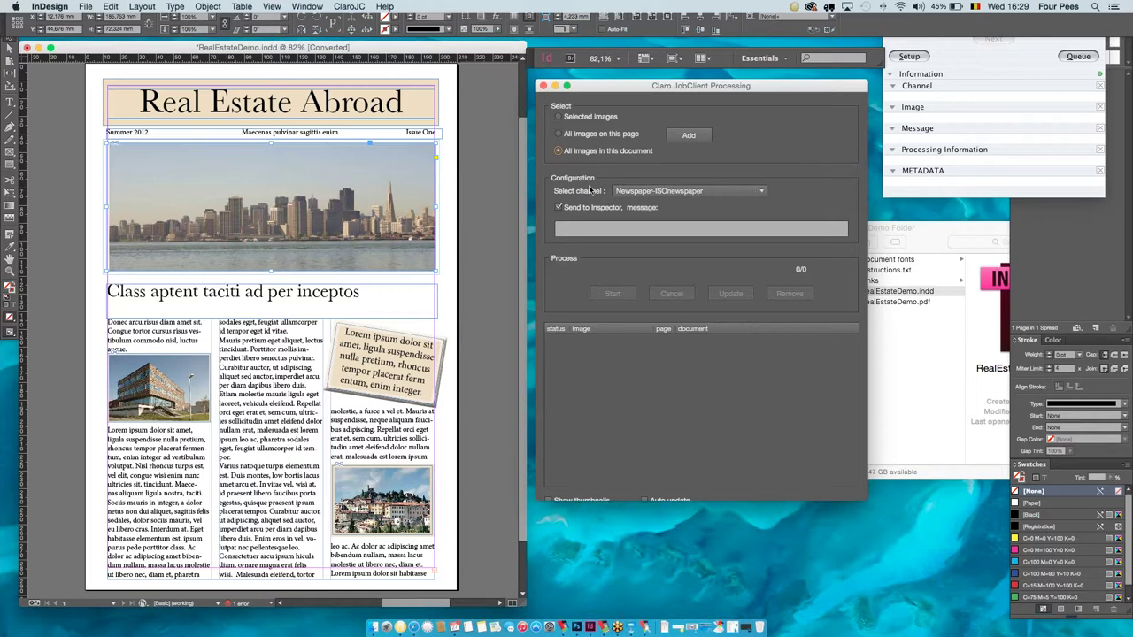
click(673, 192)
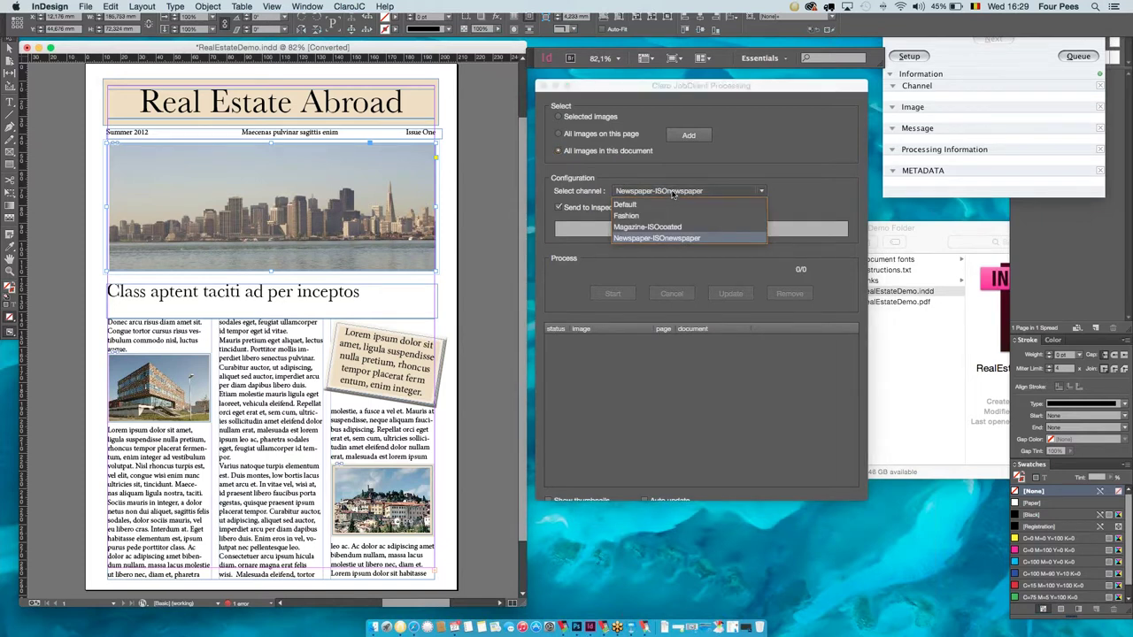
click(643, 167)
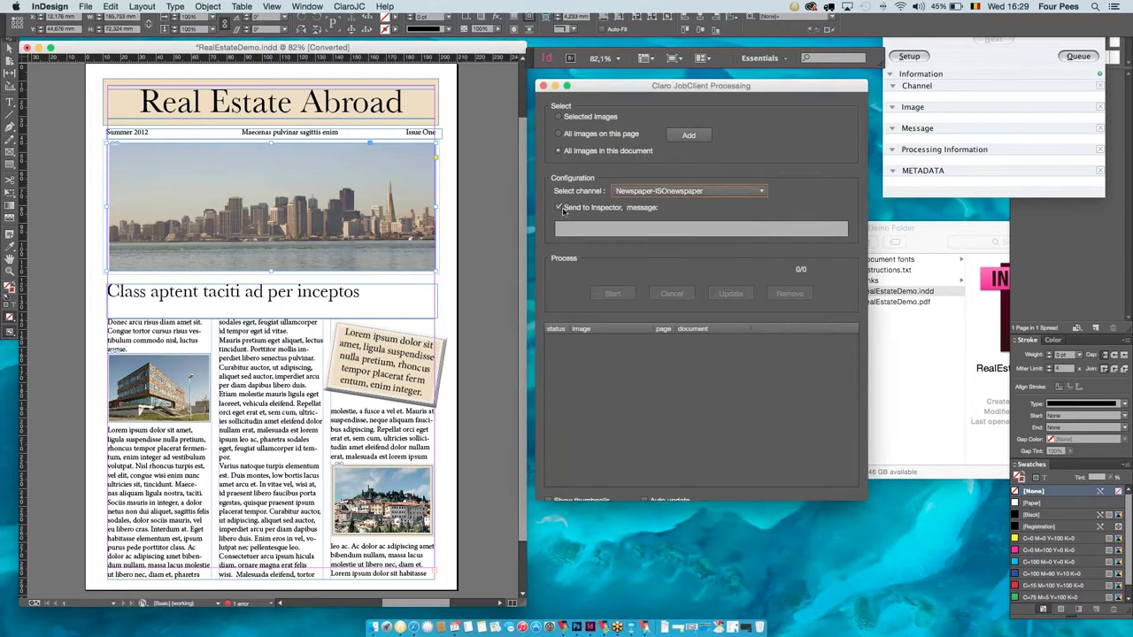
click(558, 208)
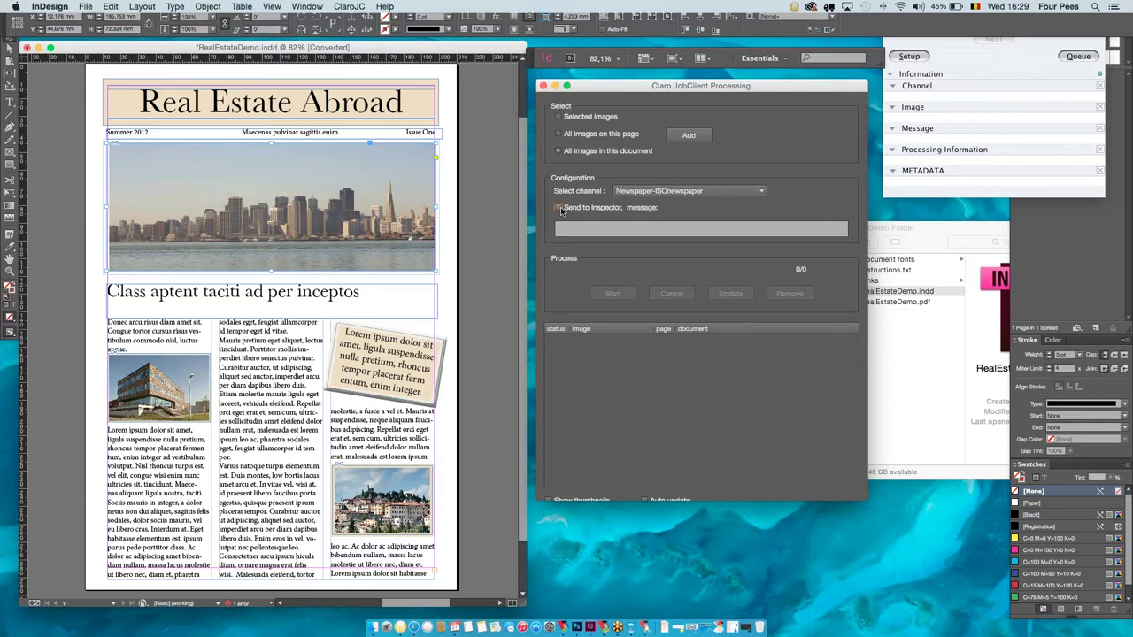
click(559, 208)
Write the Inspector message 'please add some blue'.
click(584, 232)
text(please)
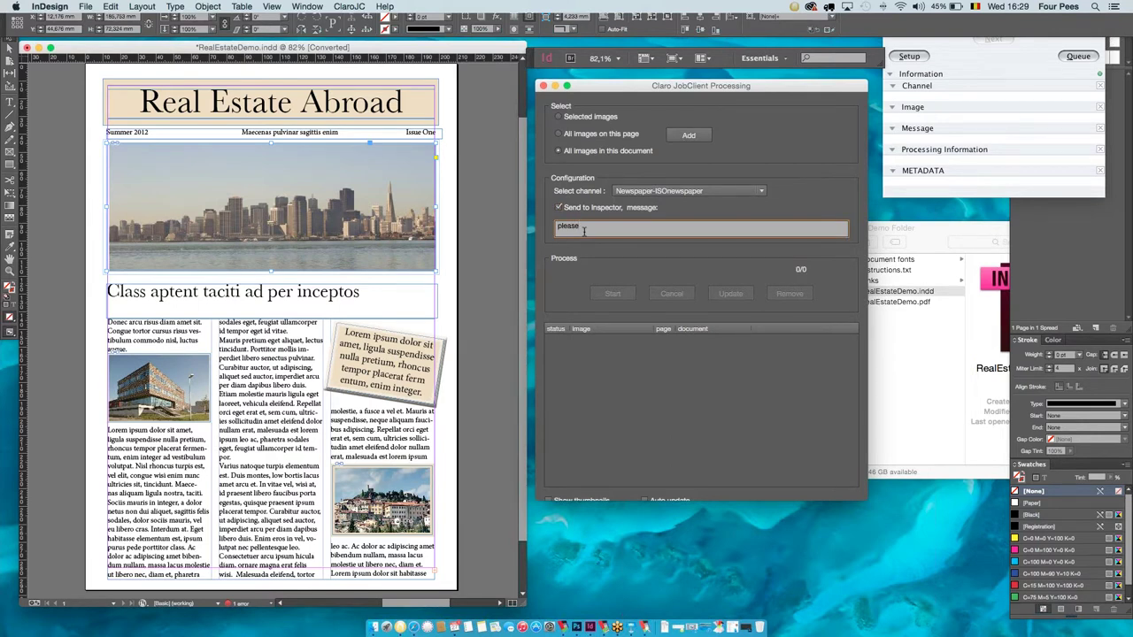
text( add some)
text( plue)
key(BackSpace)
key(BackSpace)
key(BackSpace)
key(BackSpace)
text(blue)
Clear the message, turn off Send to Inspector, and target all images on this page.
click(557, 205)
click(559, 208)
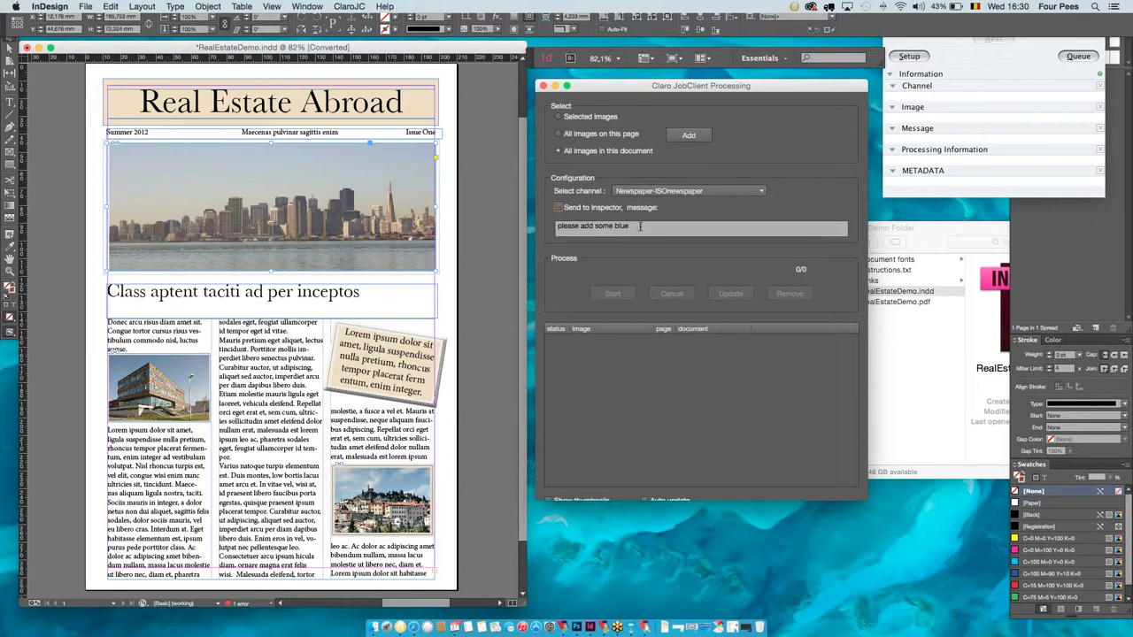
click(558, 208)
key(BackSpace)
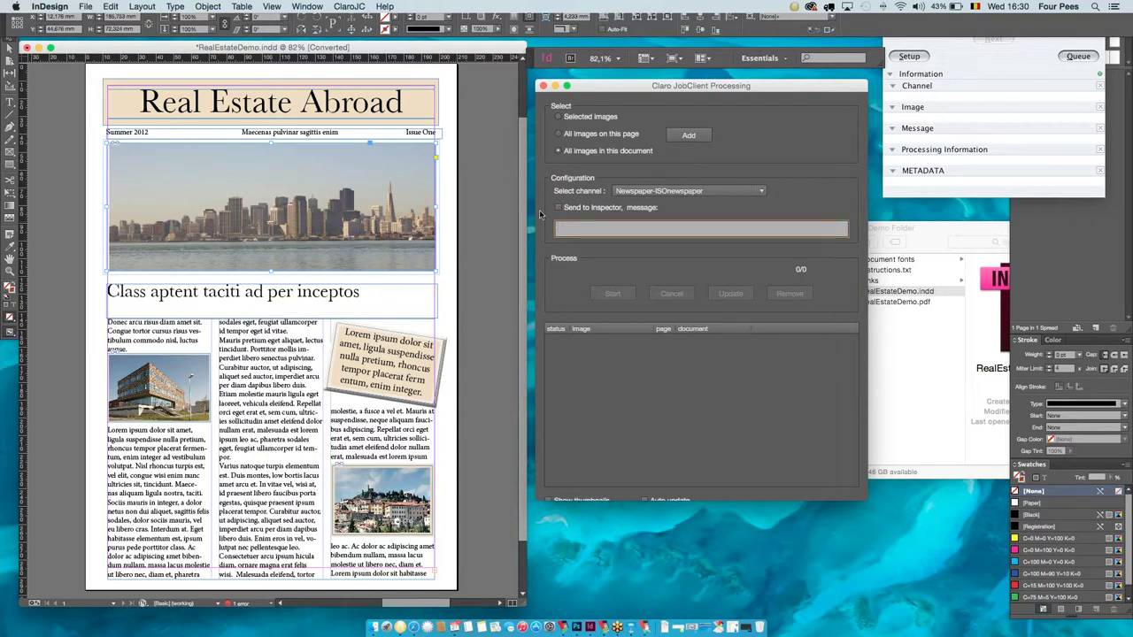
click(560, 133)
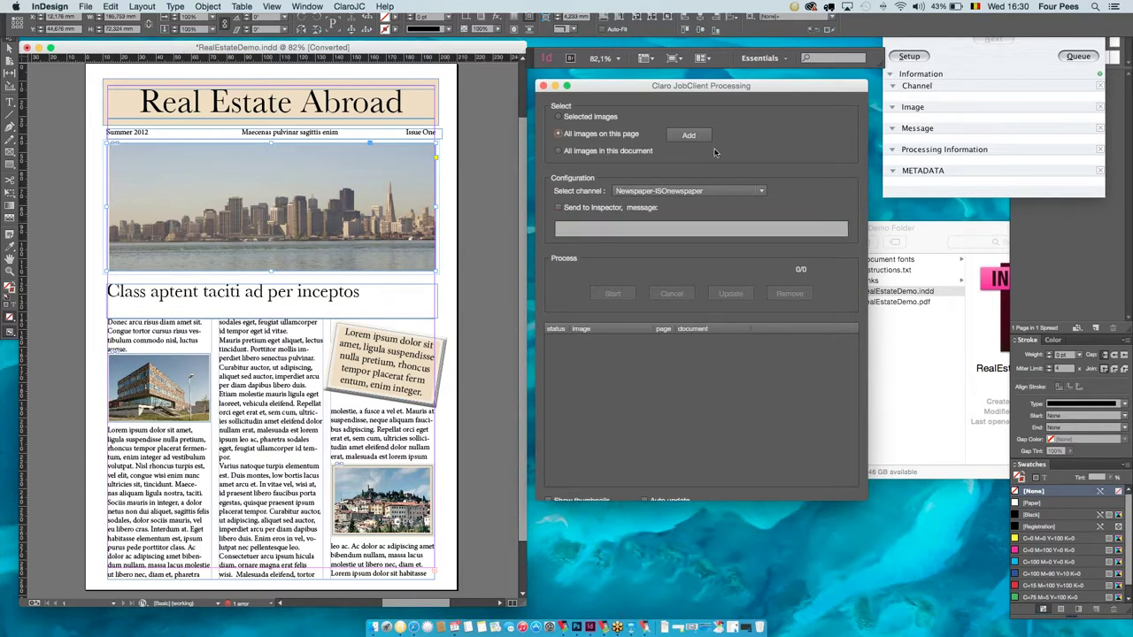
Add the page's Skyline, building and village photos, start processing, and switch to Safari.
click(690, 135)
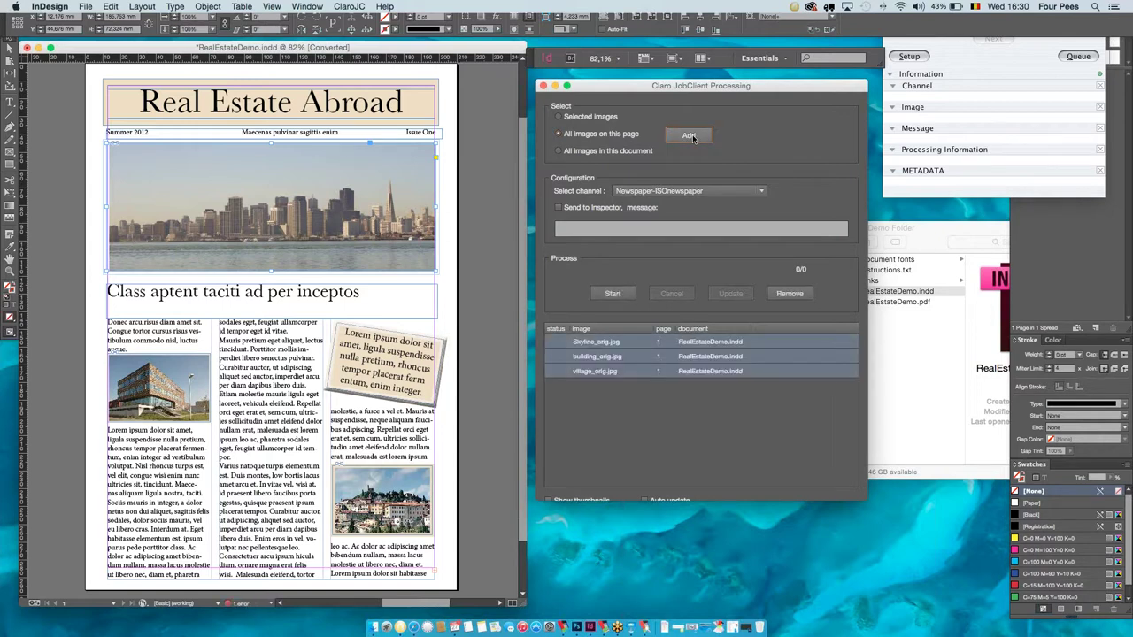
click(612, 292)
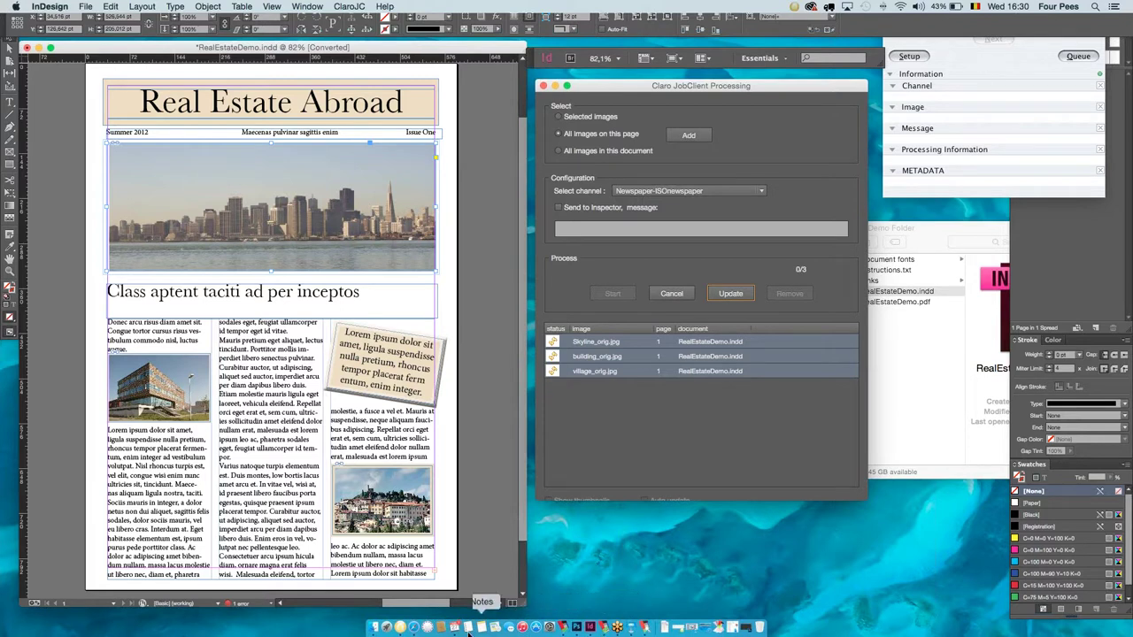
click(413, 628)
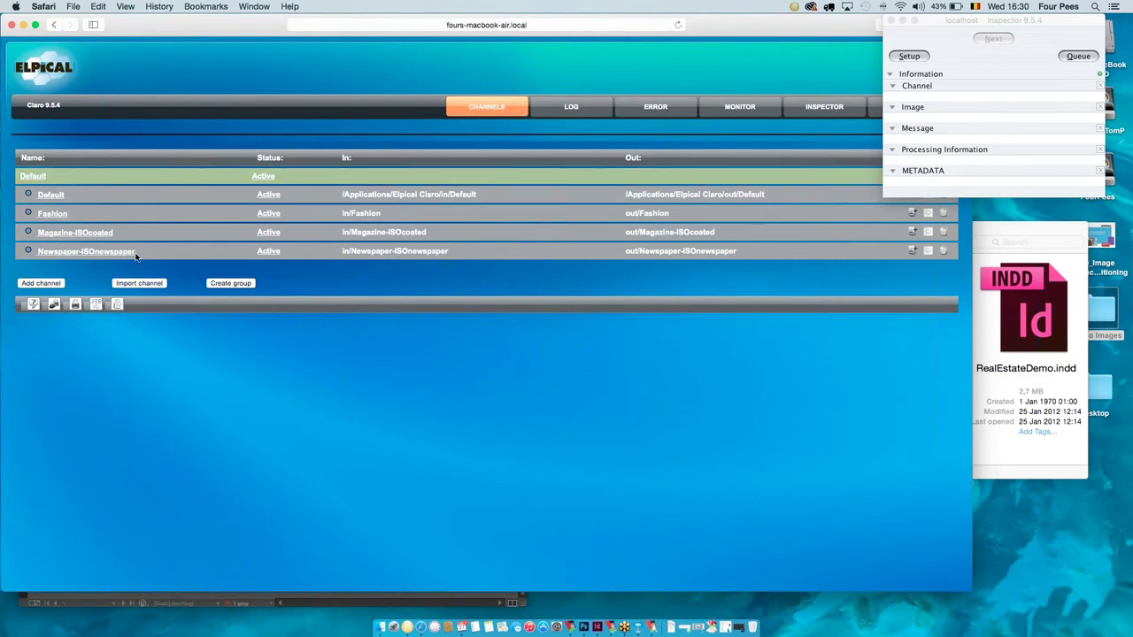
Minimise Inspector, then collapse and re-expand the Default group showing its four channels.
click(902, 21)
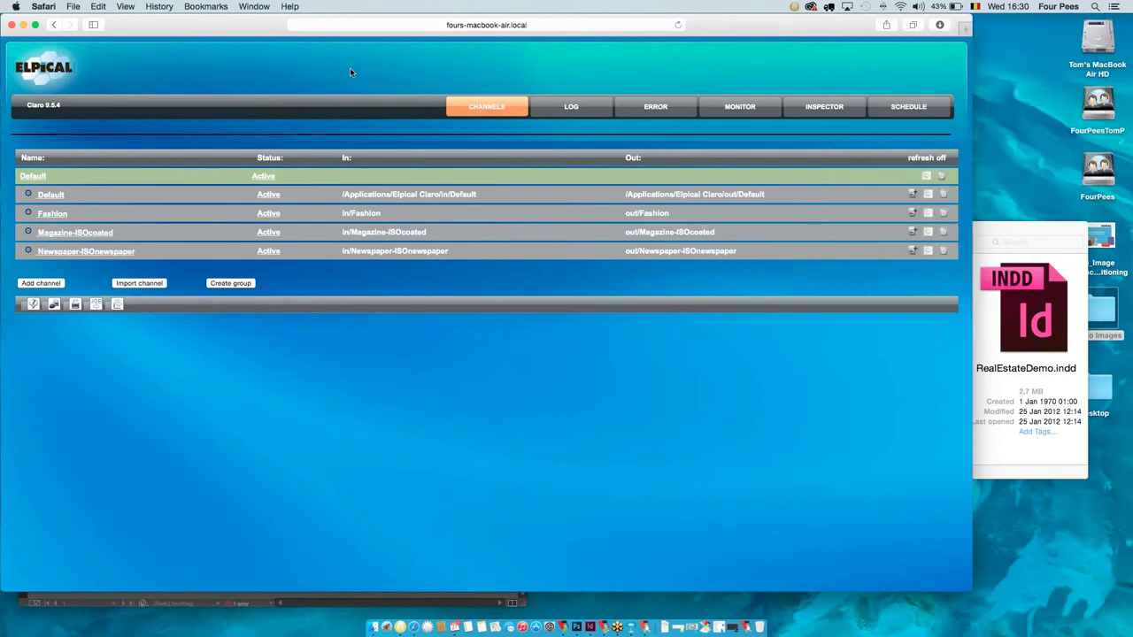
drag(213, 31, 222, 26)
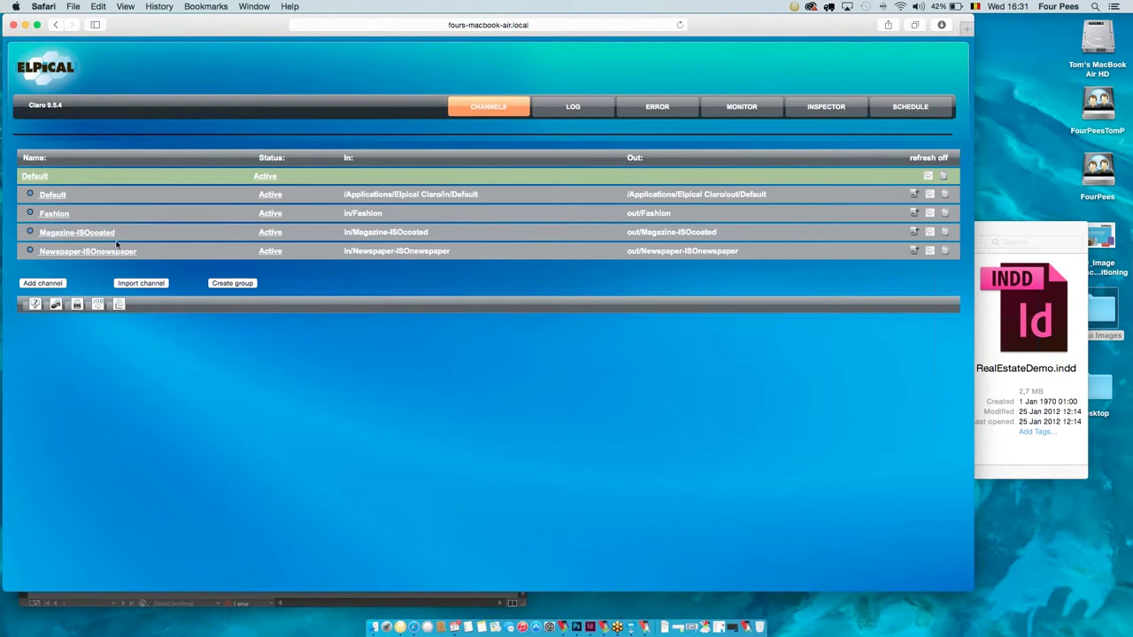
click(49, 177)
click(95, 177)
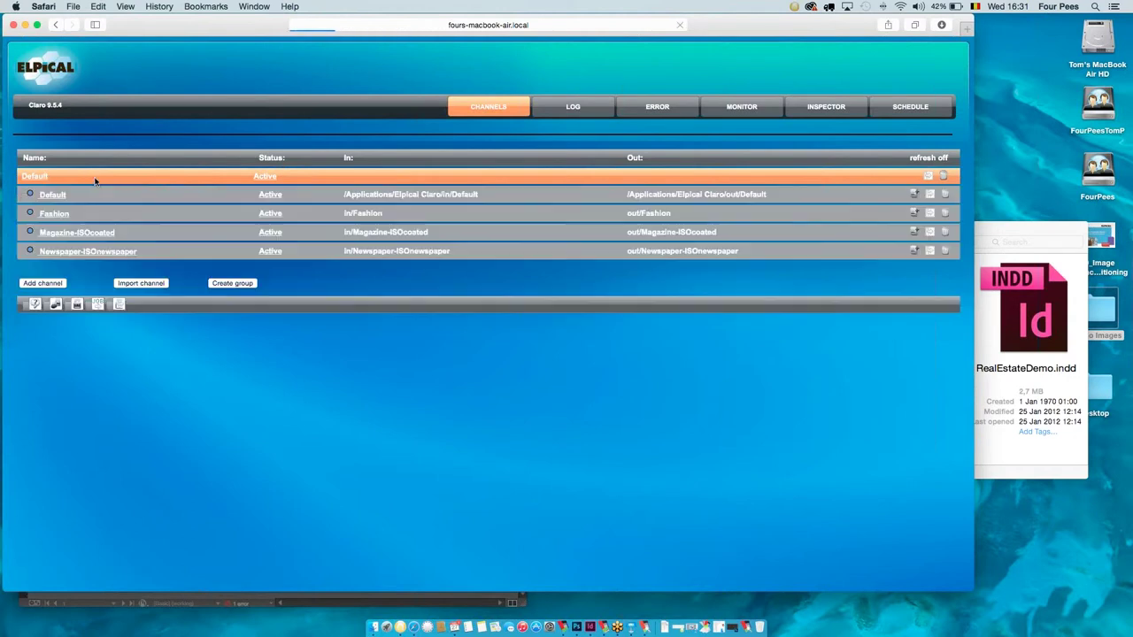
Open the Default channel's Input settings, leaving subfolder scanning on.
click(52, 195)
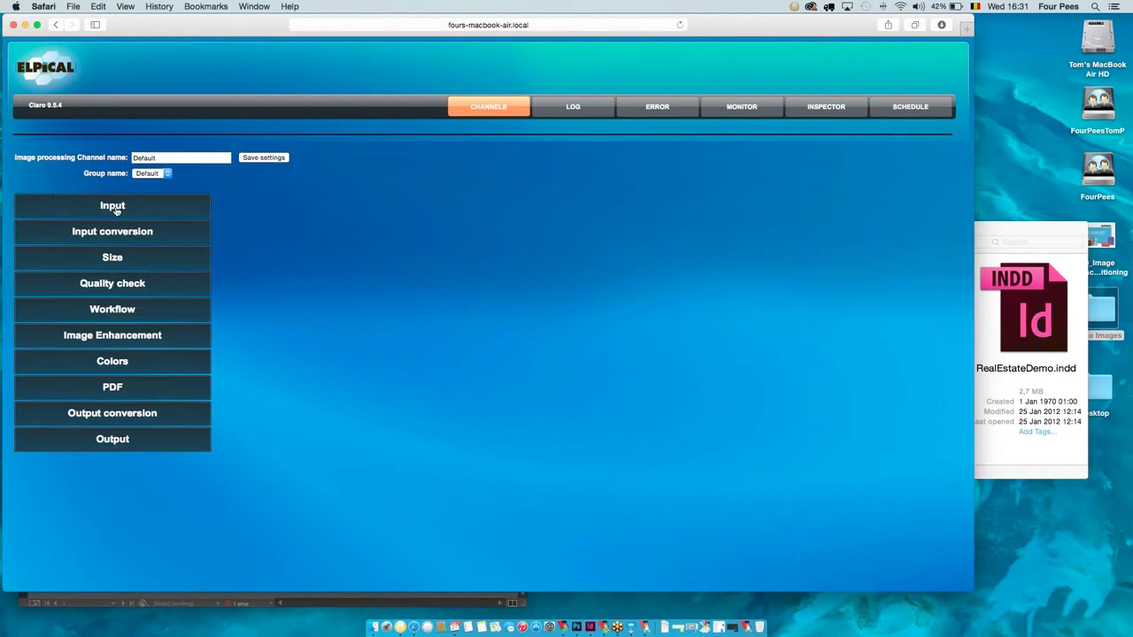
click(115, 210)
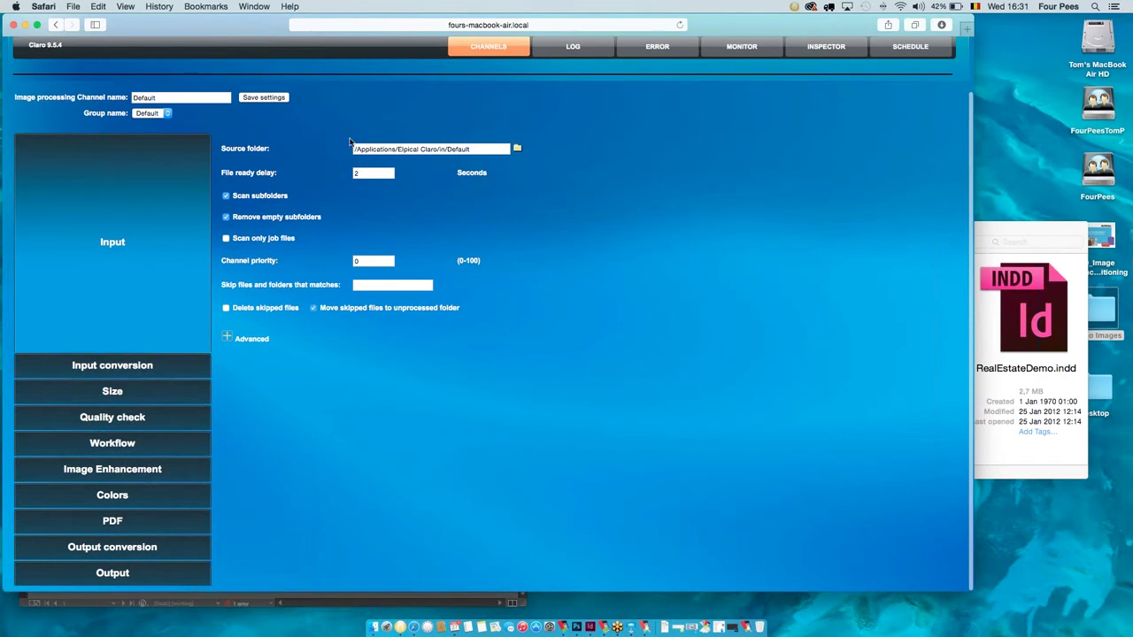
click(227, 197)
click(227, 196)
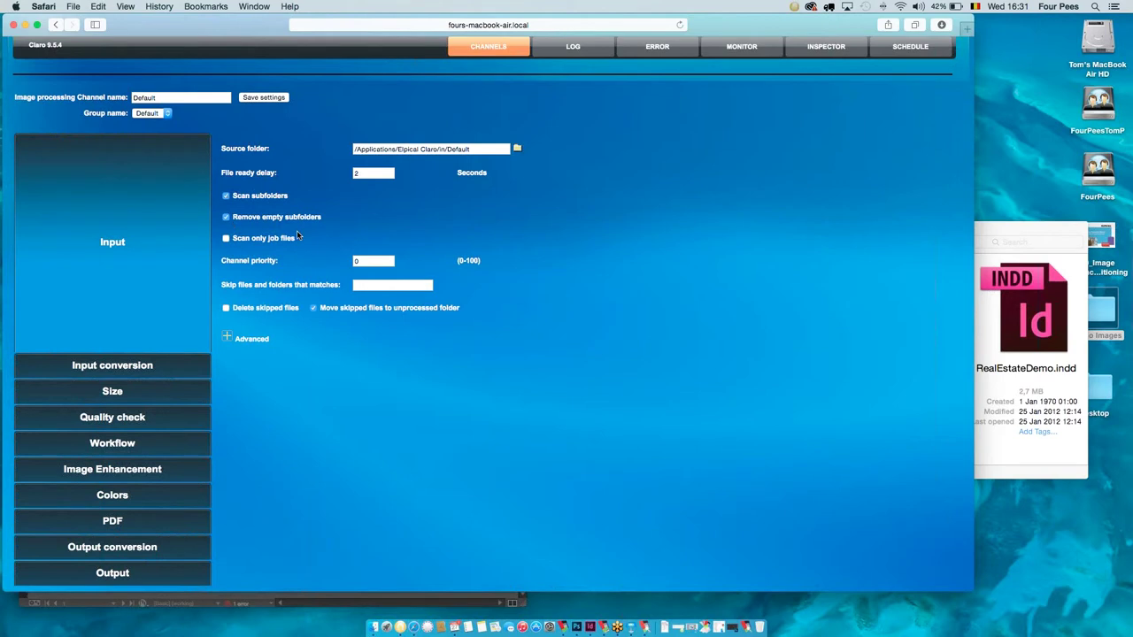
Expand Input conversion showing embedded profiles, AdobeRGB1998 working profile and Perceptual intent.
scroll(297, 234, up, 1)
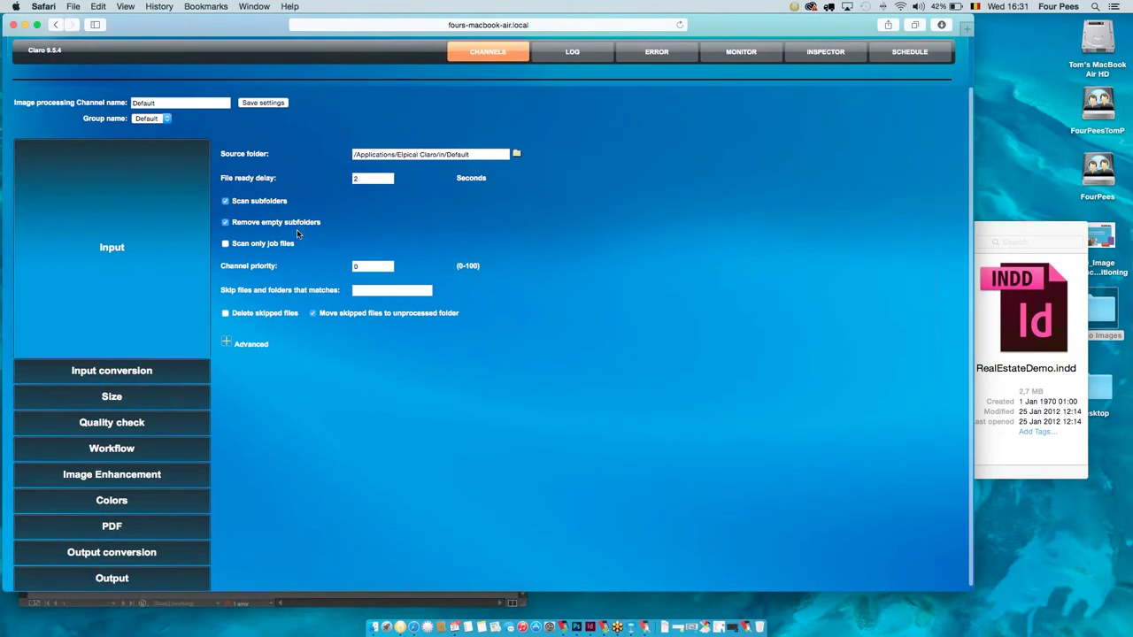
scroll(301, 343, up, 3)
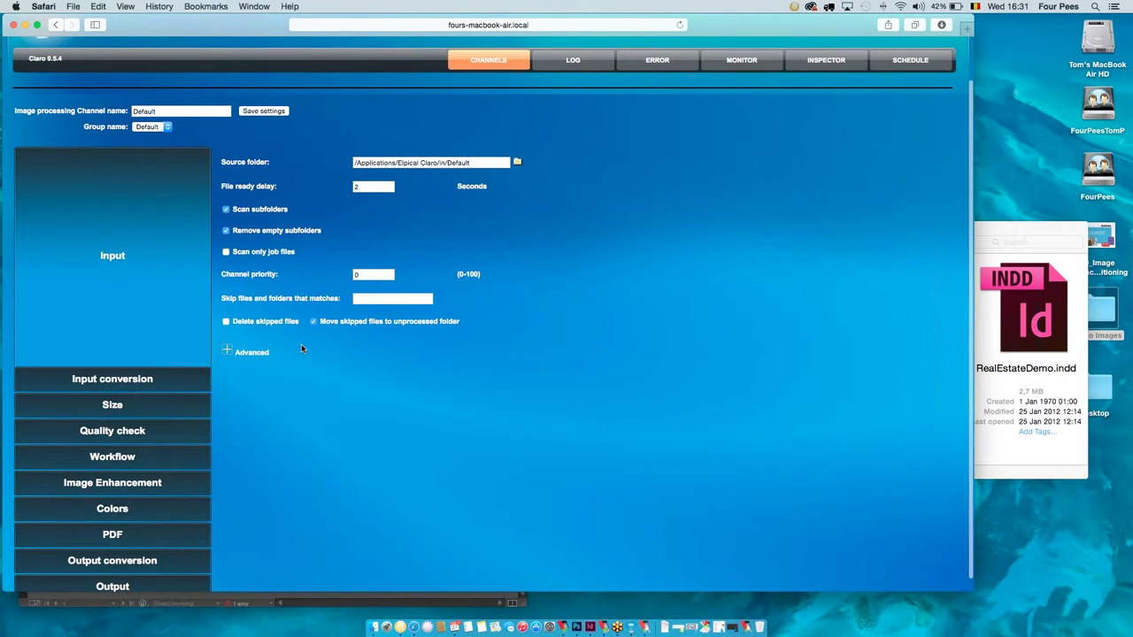
click(122, 399)
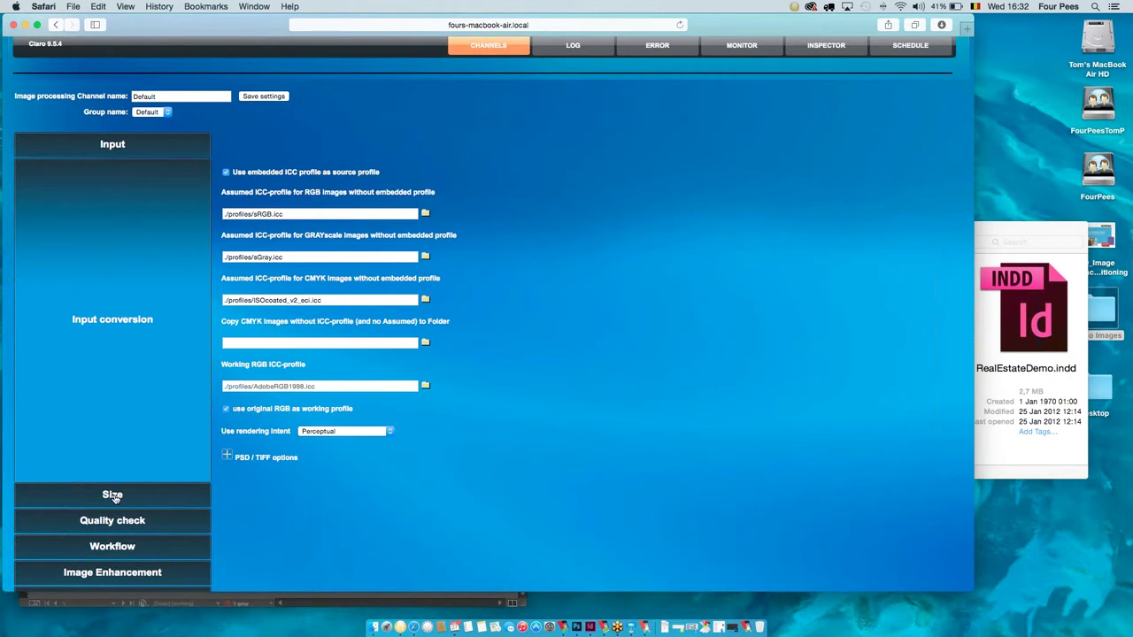
Keep Perceptual rendering intent and set the PSD / TIFF Process layer to 'with name'.
click(322, 433)
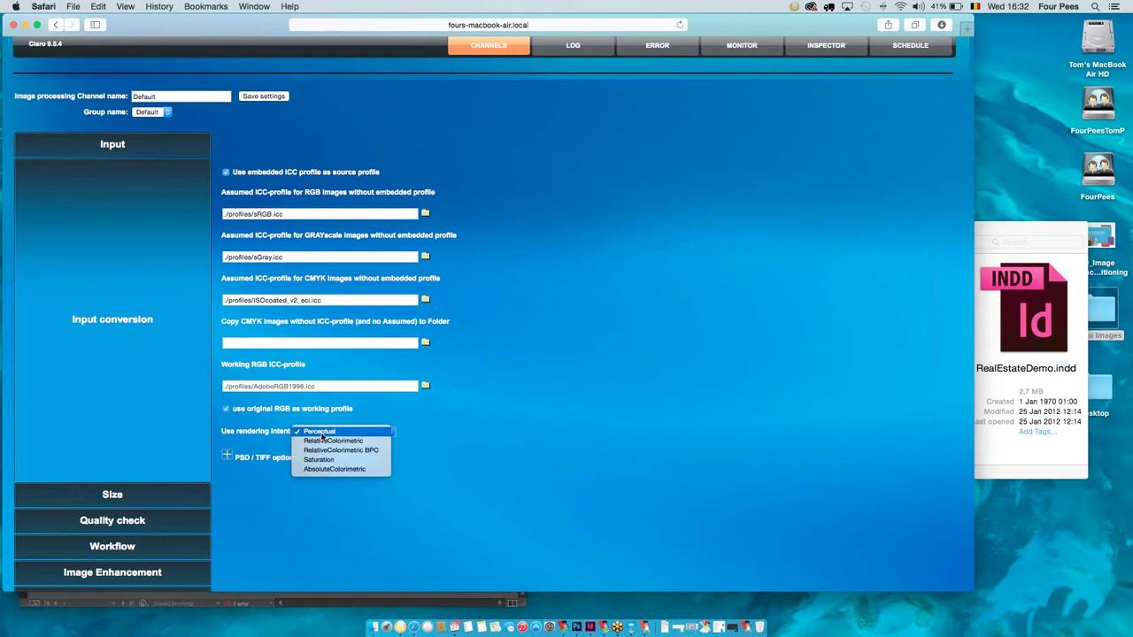
click(437, 443)
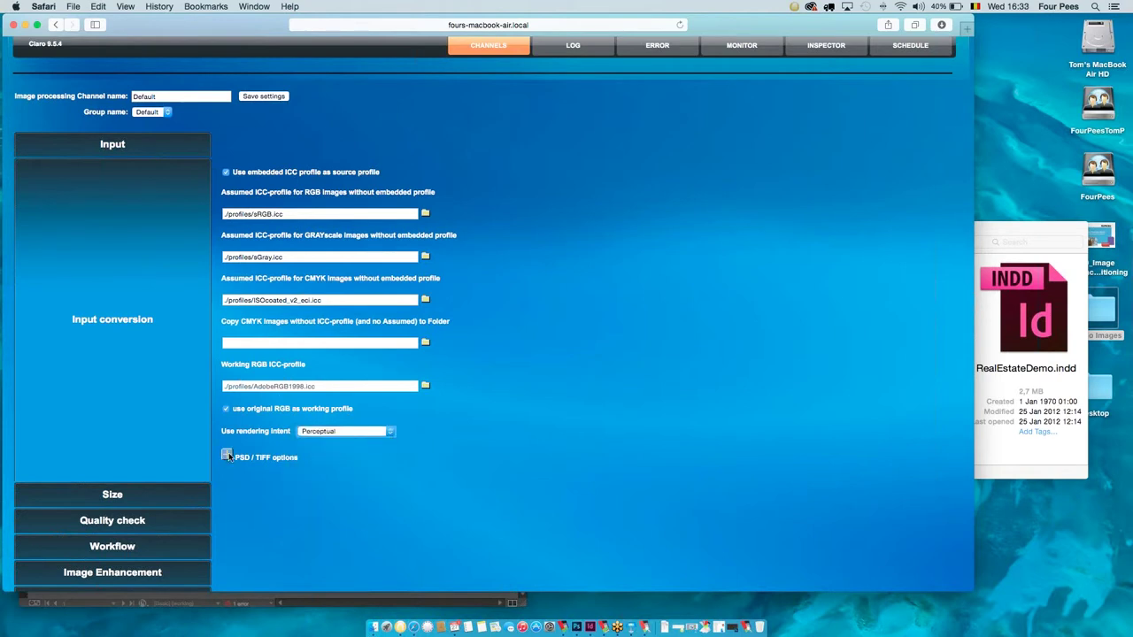
click(228, 454)
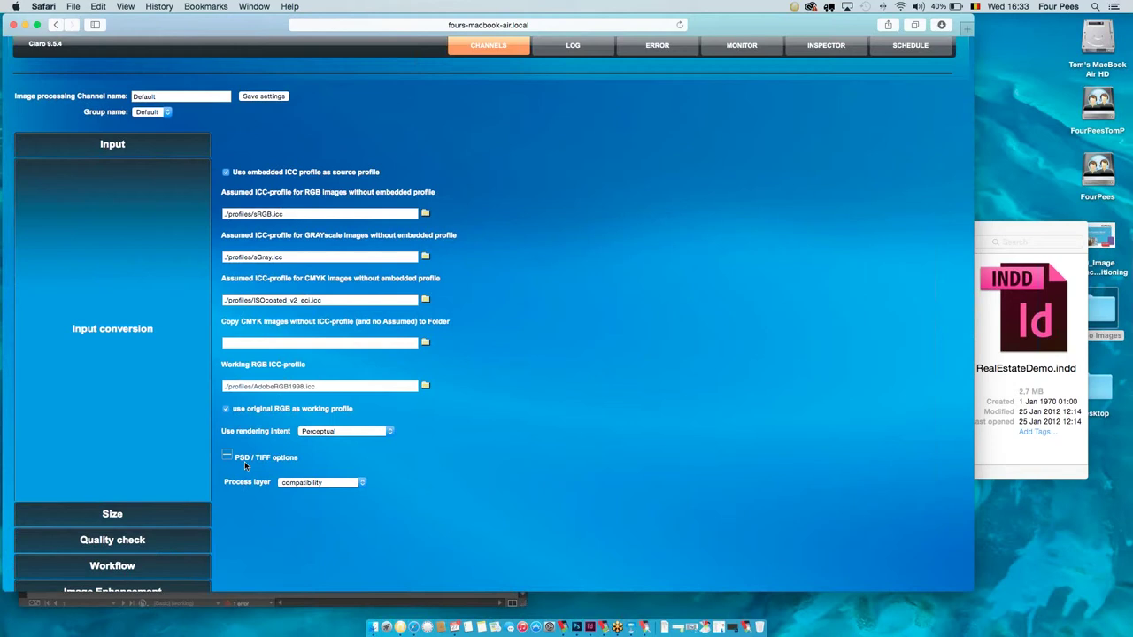
click(346, 487)
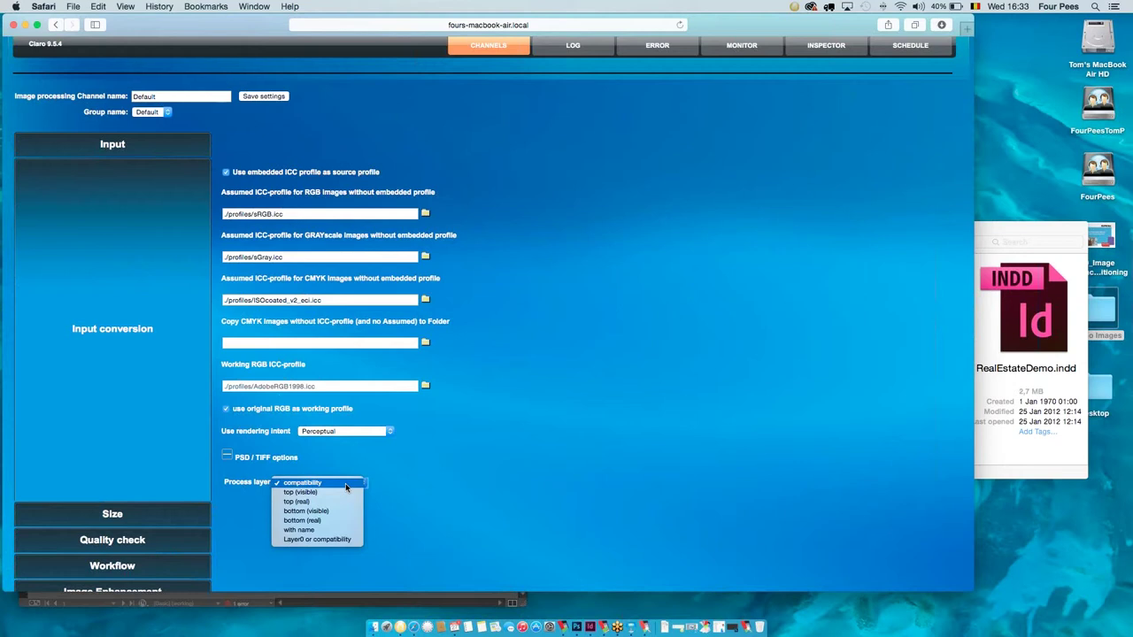
click(343, 530)
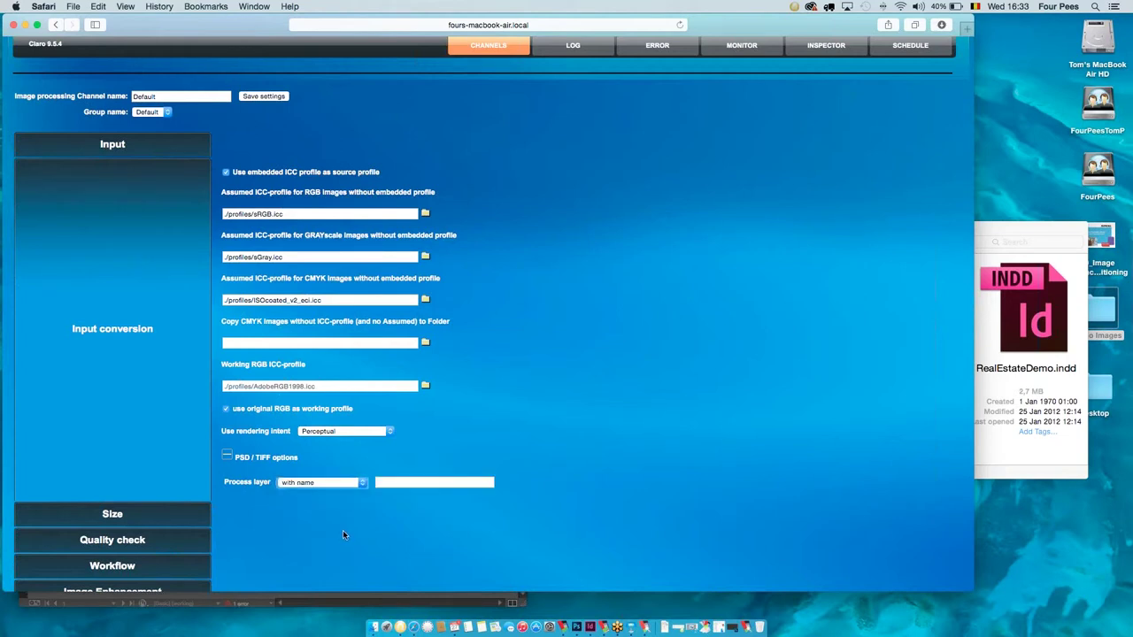
Recheck the Process layer choices, then show Size settings: DPI 200, 25-MPixel limits, 50 MB maximum.
click(339, 483)
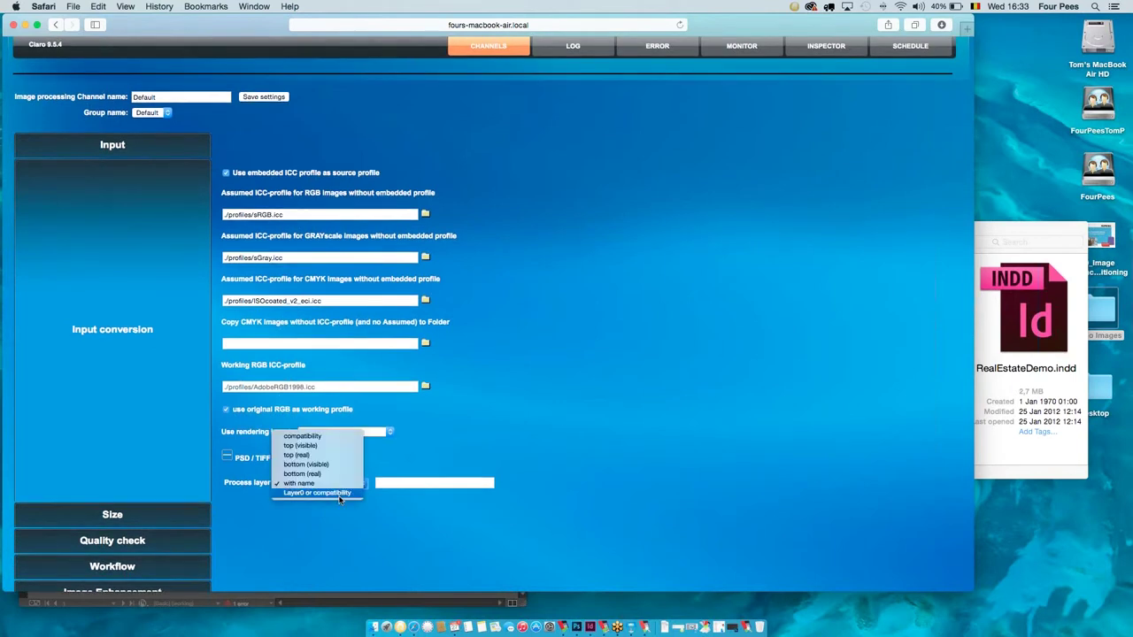
click(113, 519)
click(113, 518)
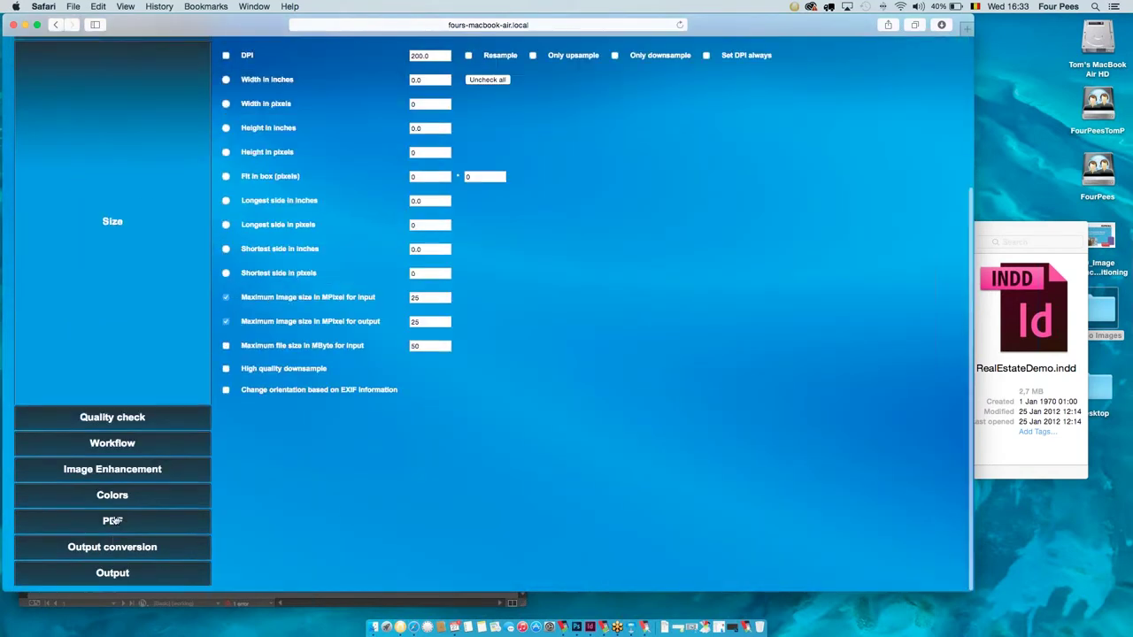
scroll(345, 511, up, 3)
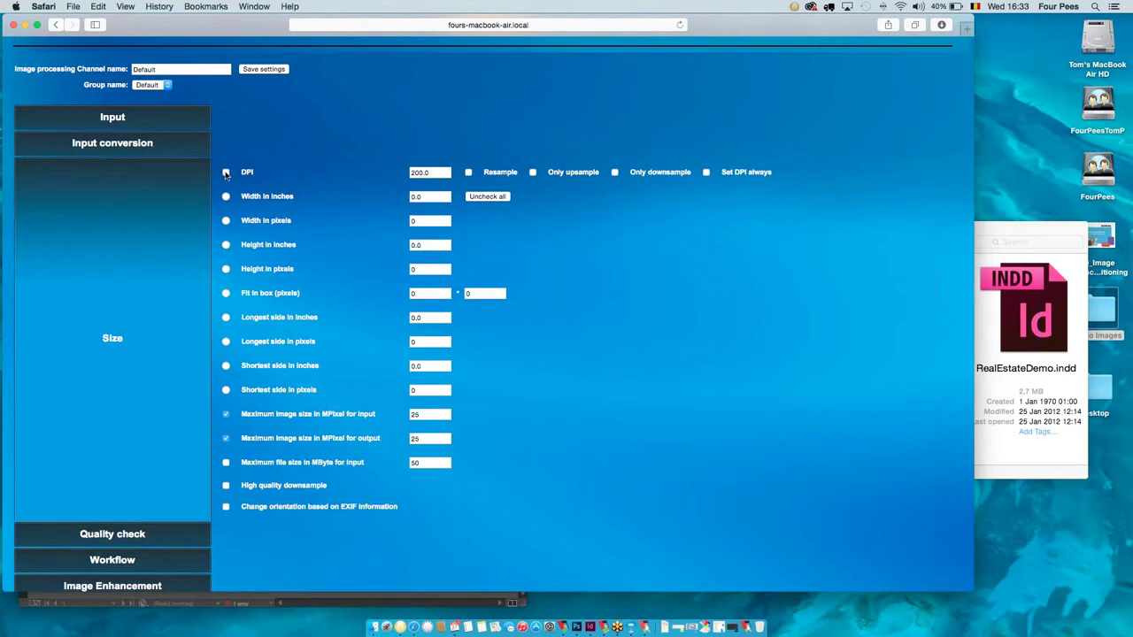
scroll(226, 174, down, 1)
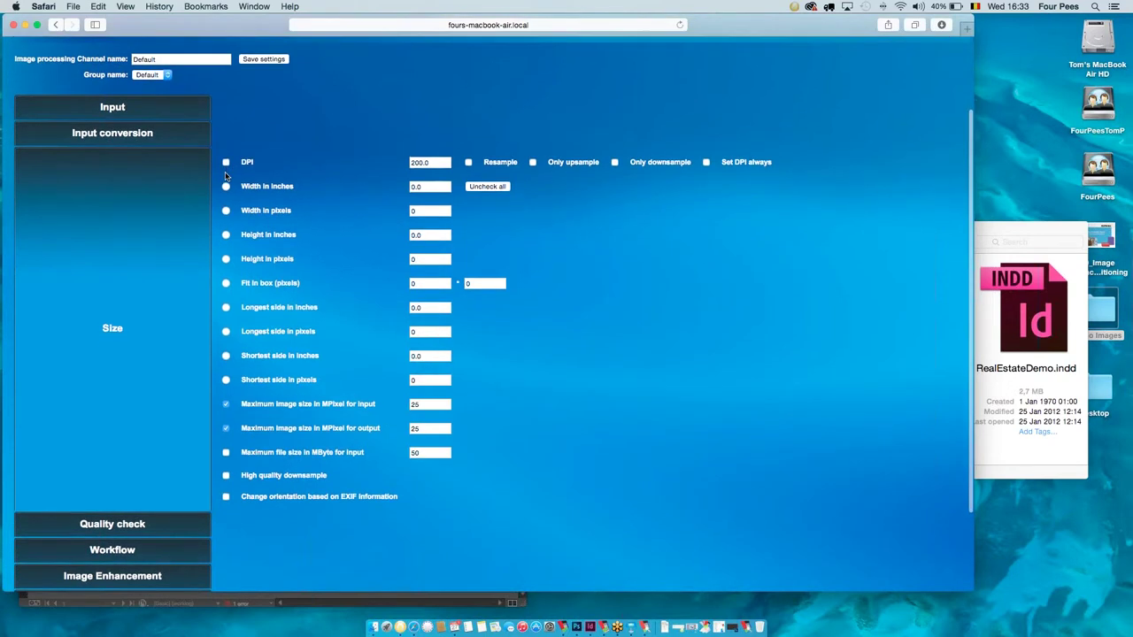
scroll(225, 174, down, 1)
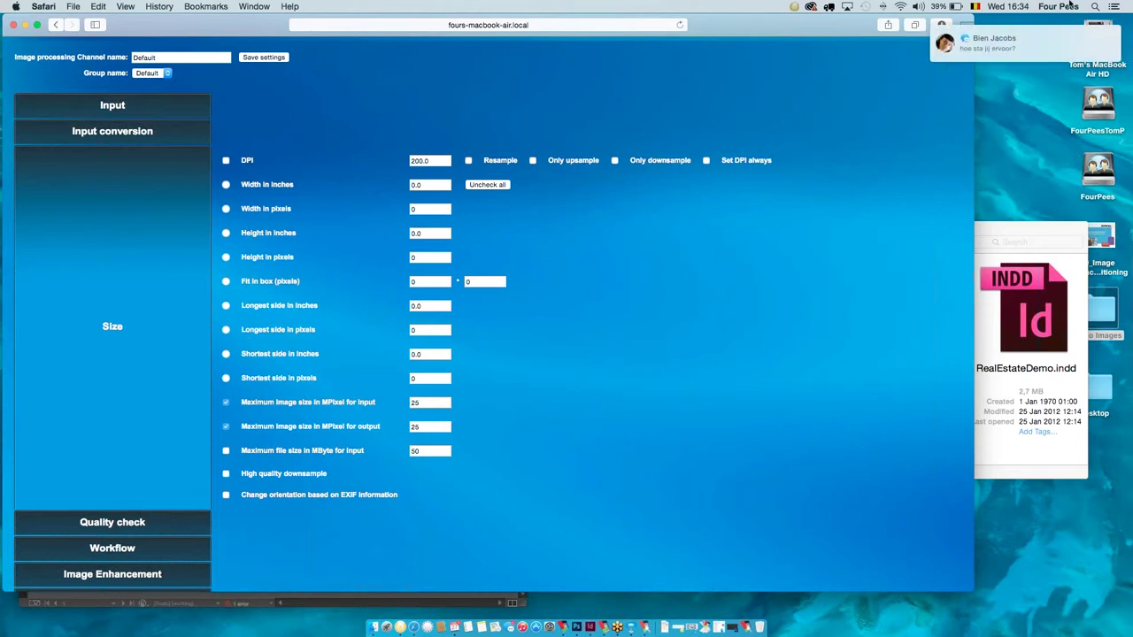
click(1113, 6)
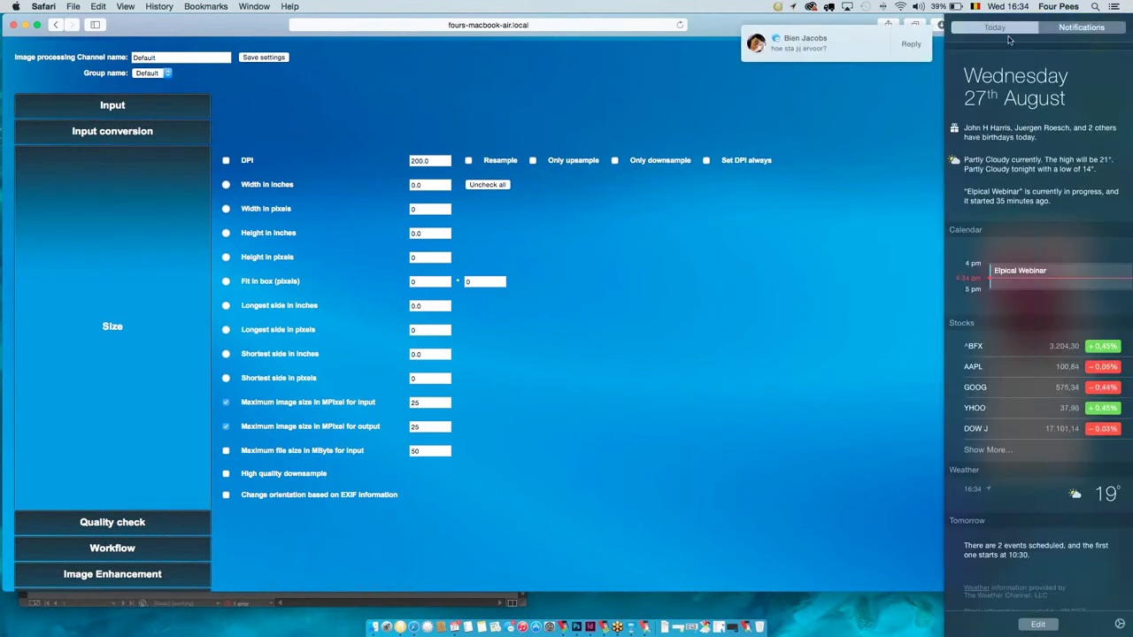
click(1116, 7)
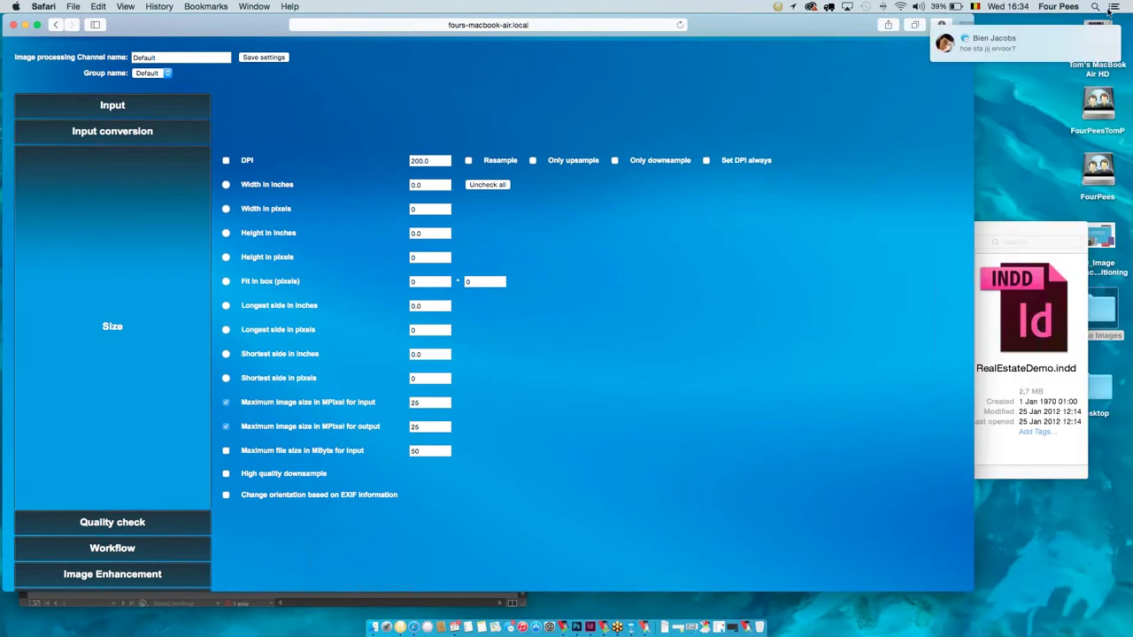
right_click(509, 628)
key(Escape)
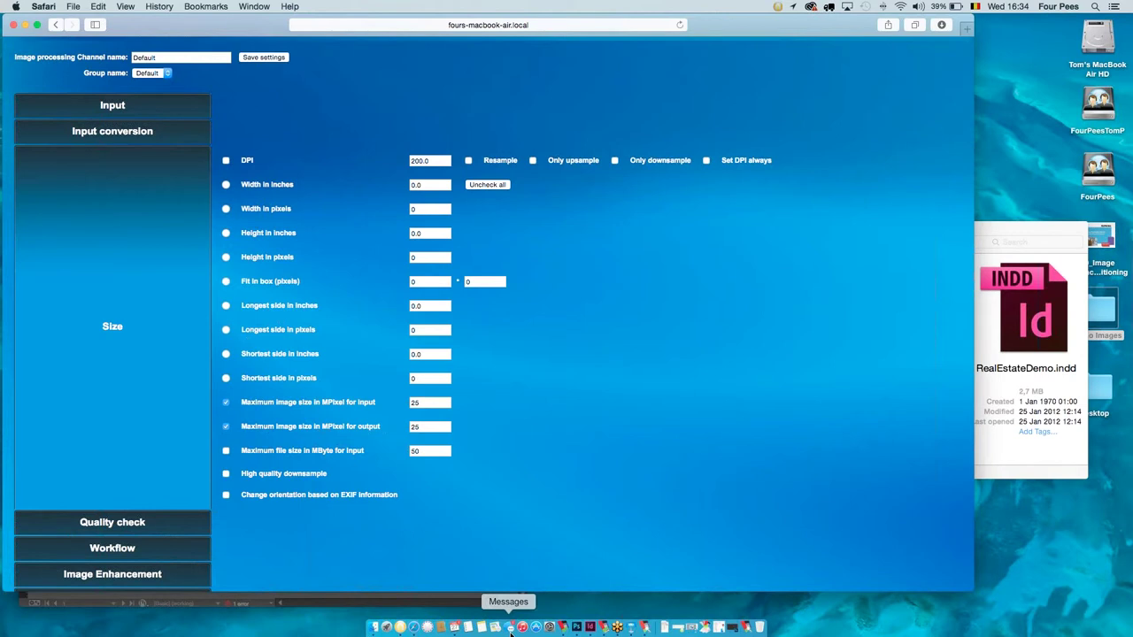
Open the Default channel's Quality check settings, after briefly returning to the Size settings.
click(110, 525)
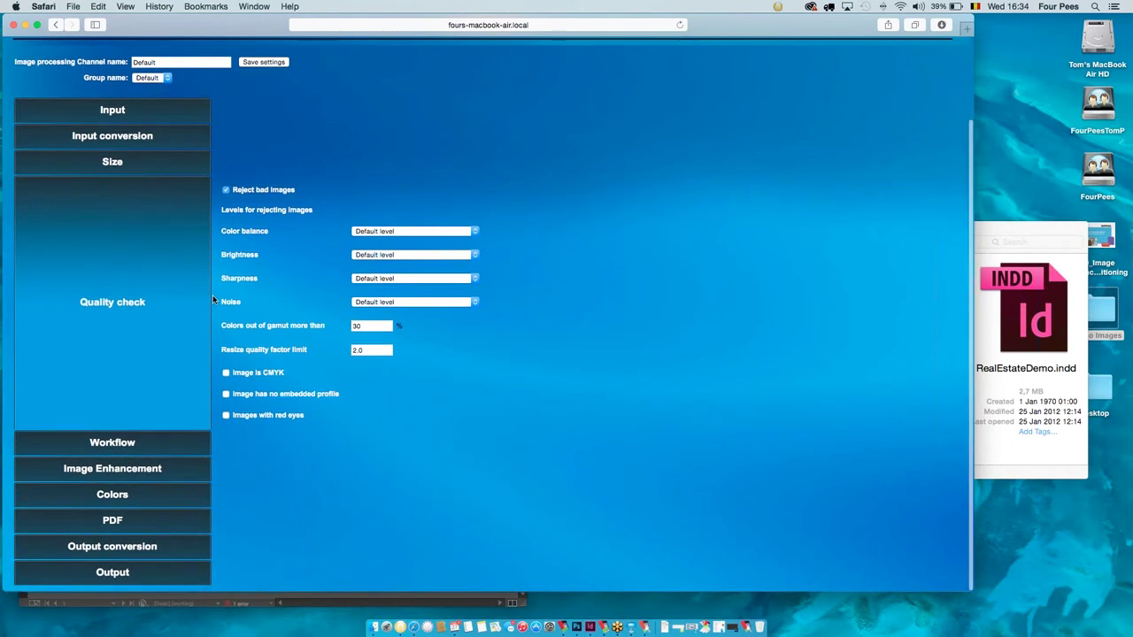
click(108, 164)
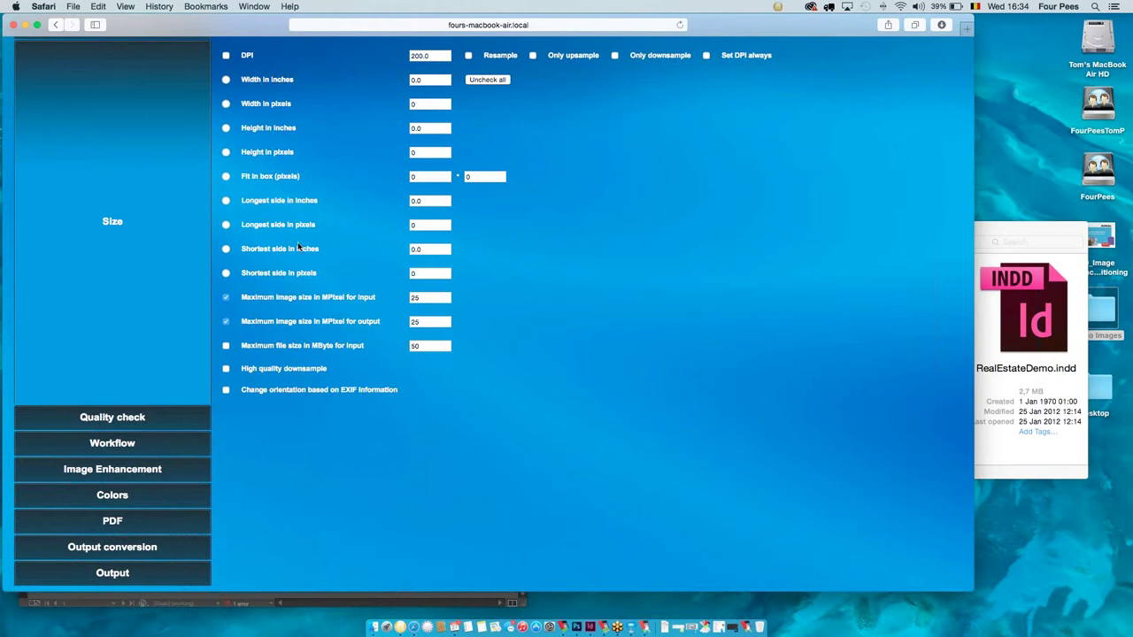
scroll(301, 256, up, 2)
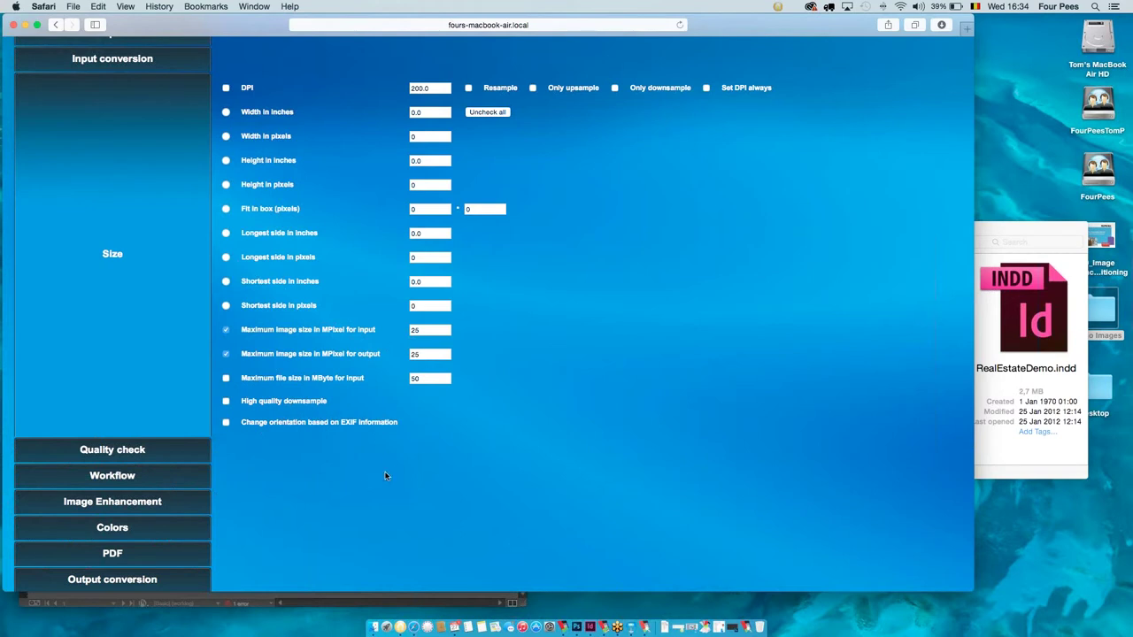
click(121, 451)
Keep Reject bad images enabled and leave Color balance at Default level.
click(225, 191)
click(226, 191)
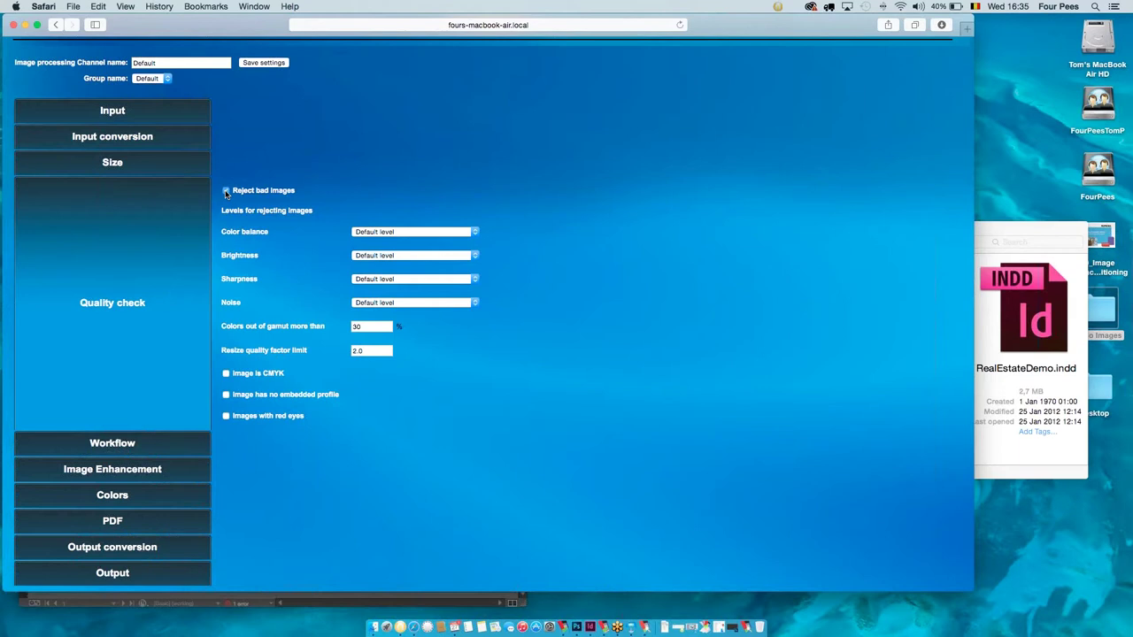
click(226, 191)
click(378, 232)
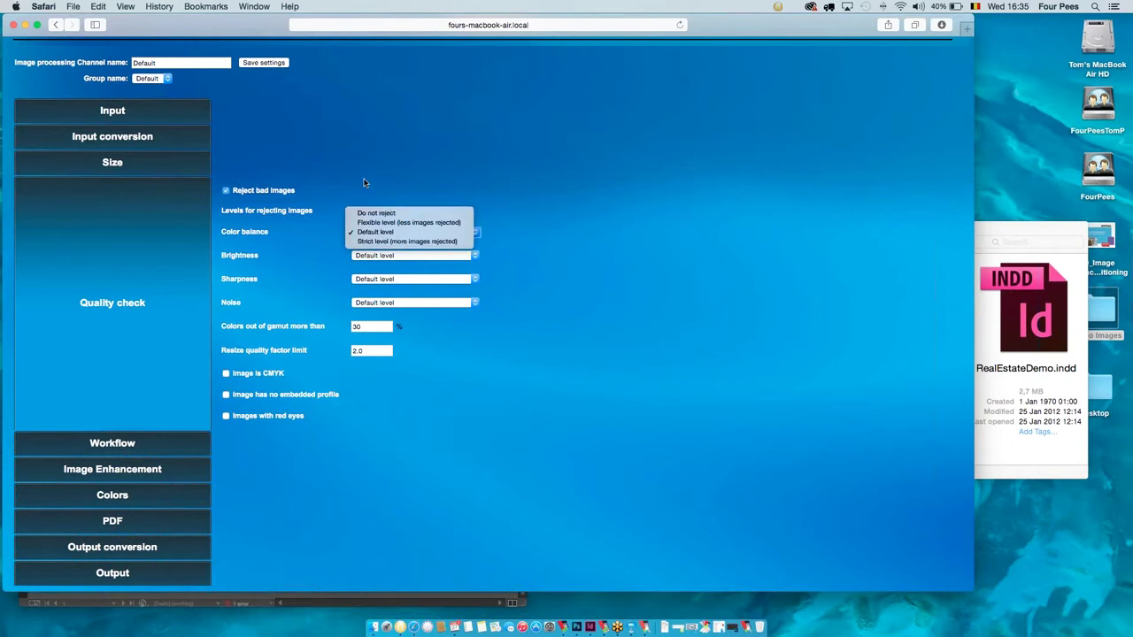
click(243, 299)
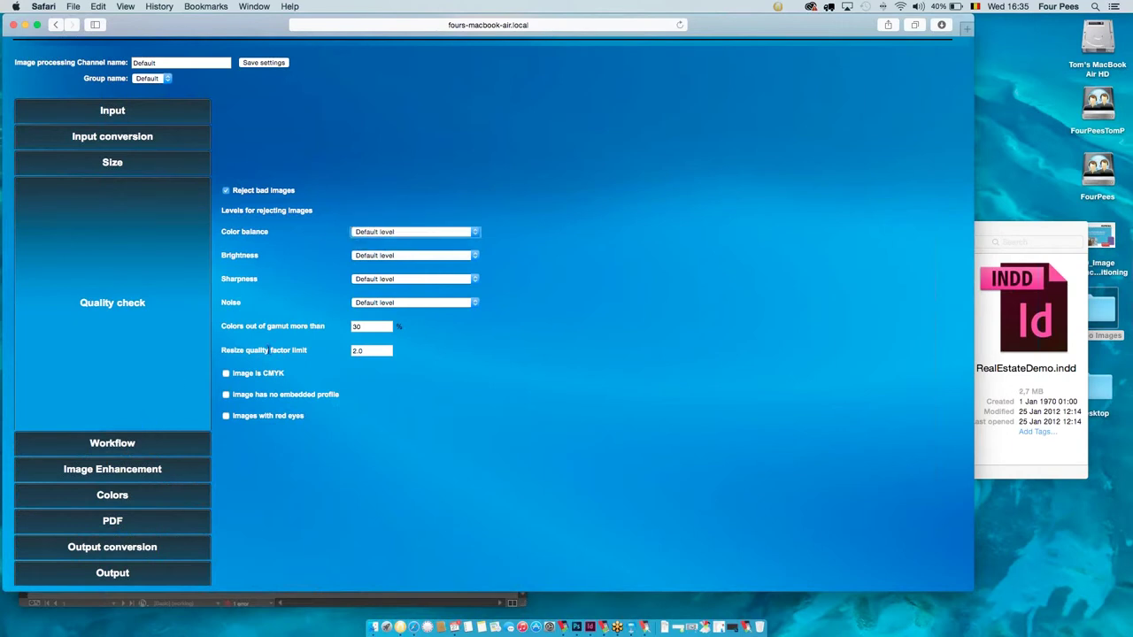
click(364, 326)
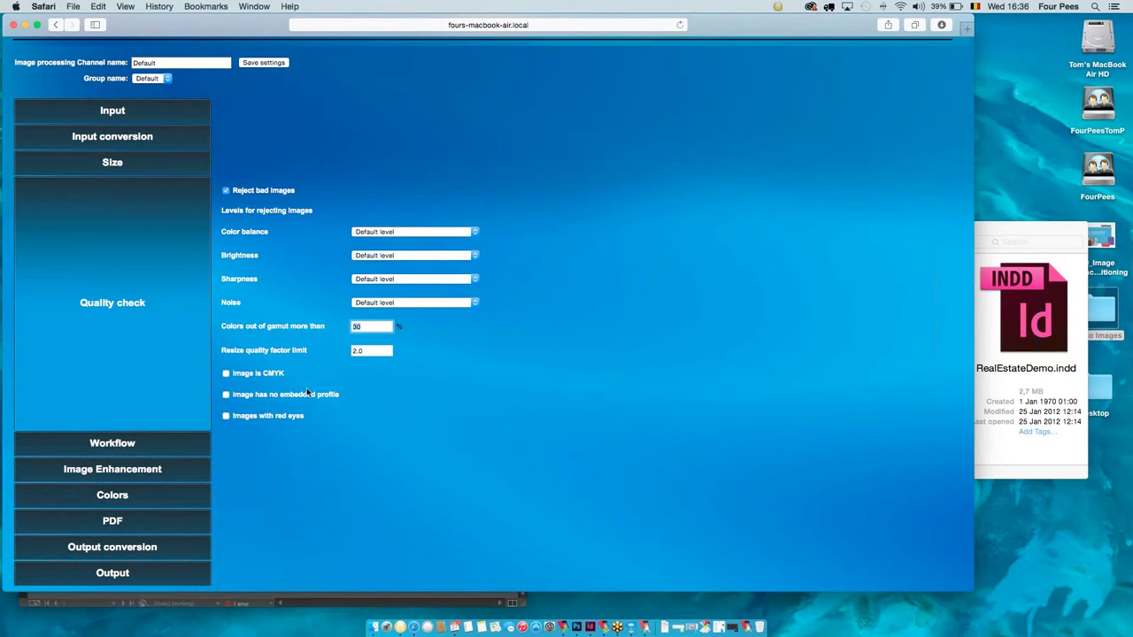
click(115, 448)
Expand the Workflow settings and check the option that sends all images to Inspector.
click(127, 445)
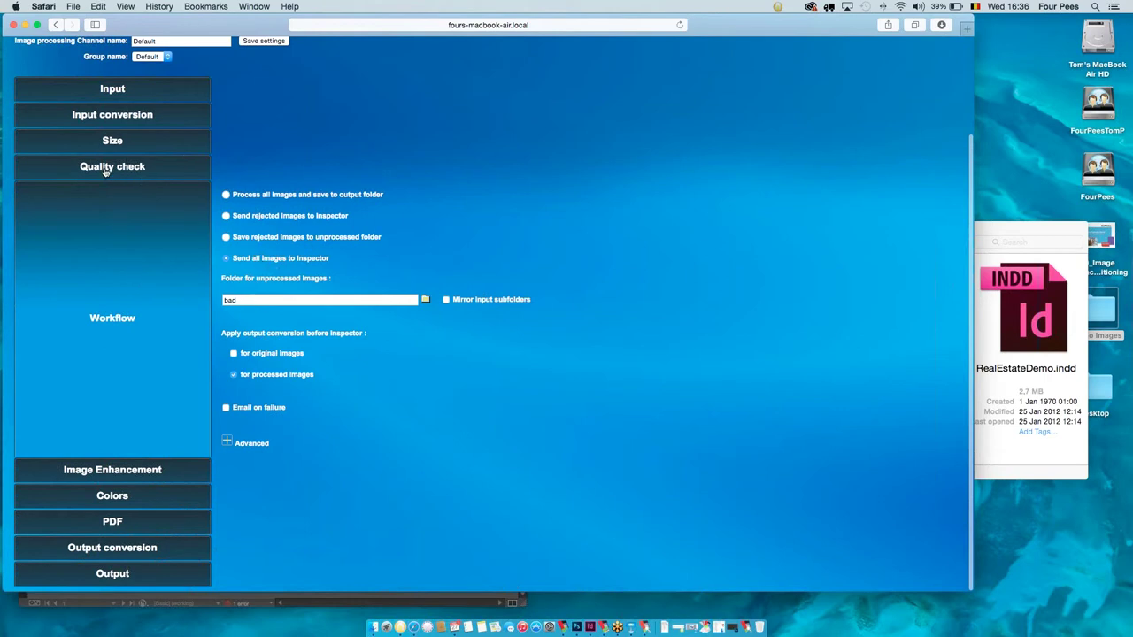
triple_click(226, 196)
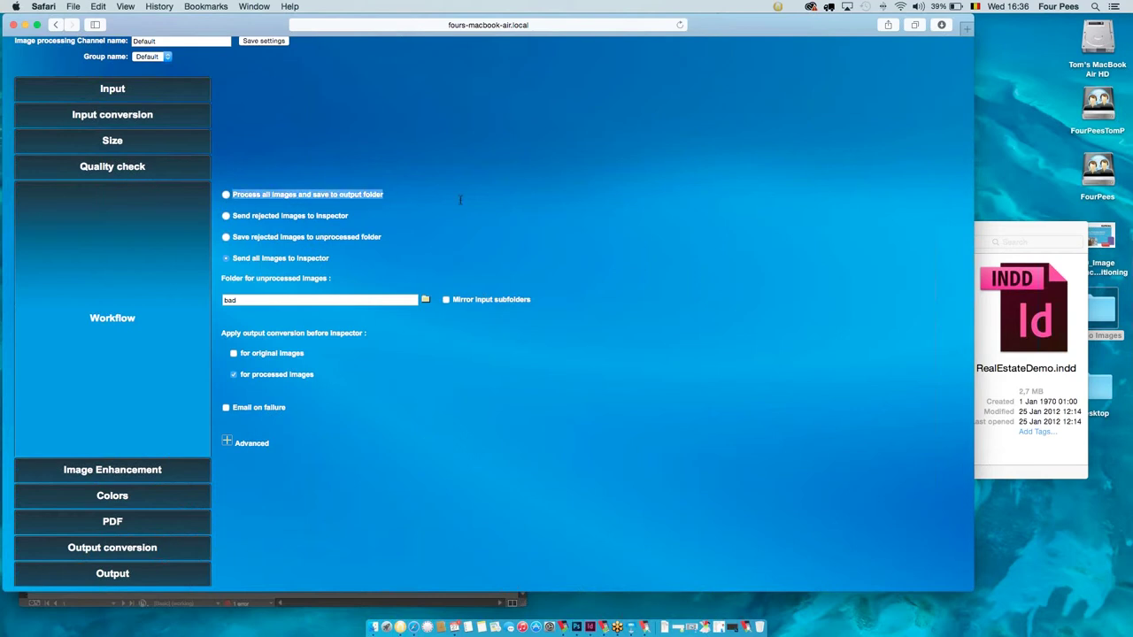
click(227, 200)
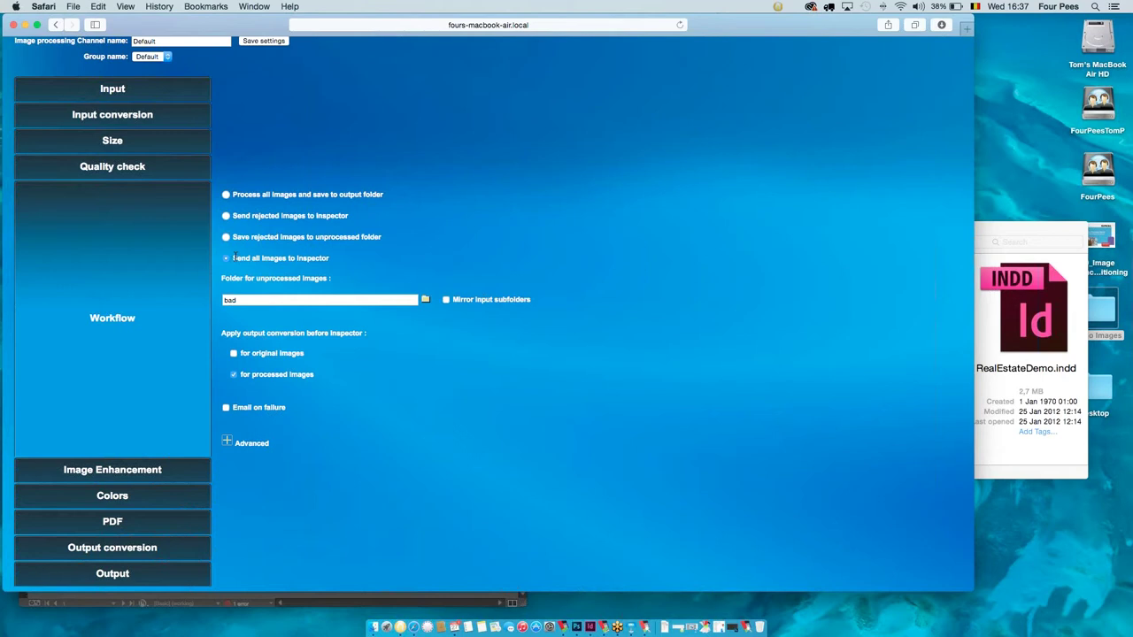
Keep output conversion on for processed images only, with original images left unconverted.
click(233, 355)
click(233, 354)
click(234, 375)
click(233, 375)
Leave Email on failure off and show the Image Enhancement settings, all at 0.0.
click(226, 409)
click(225, 409)
click(119, 470)
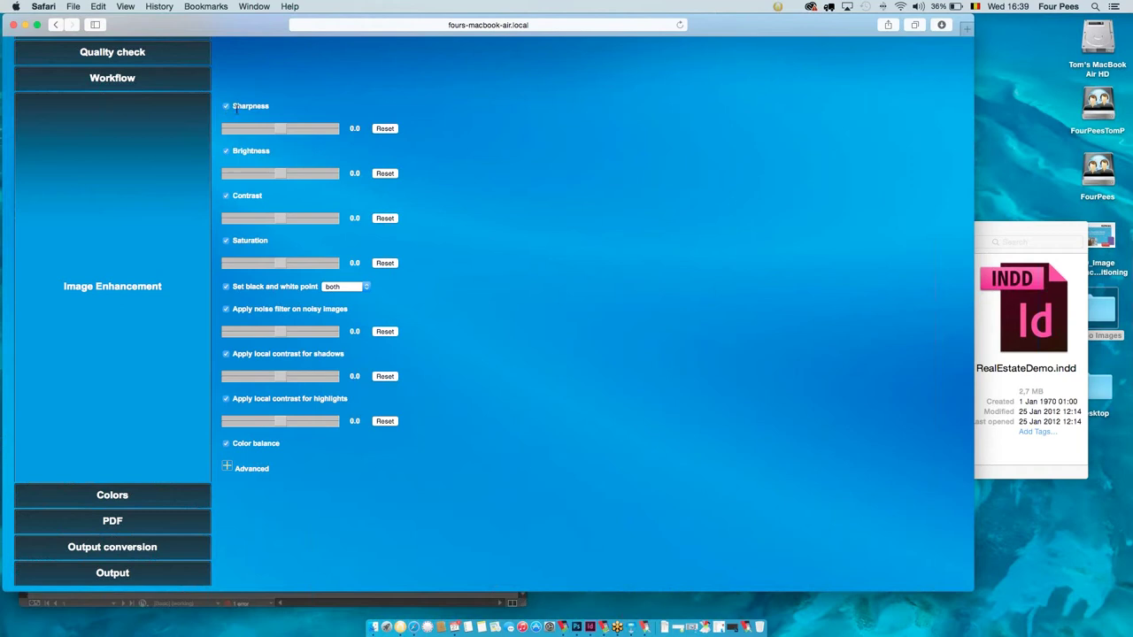
Toggle Sharpness off and back on, then set it from -1.5 to 1.5.
scroll(294, 138, up, 1)
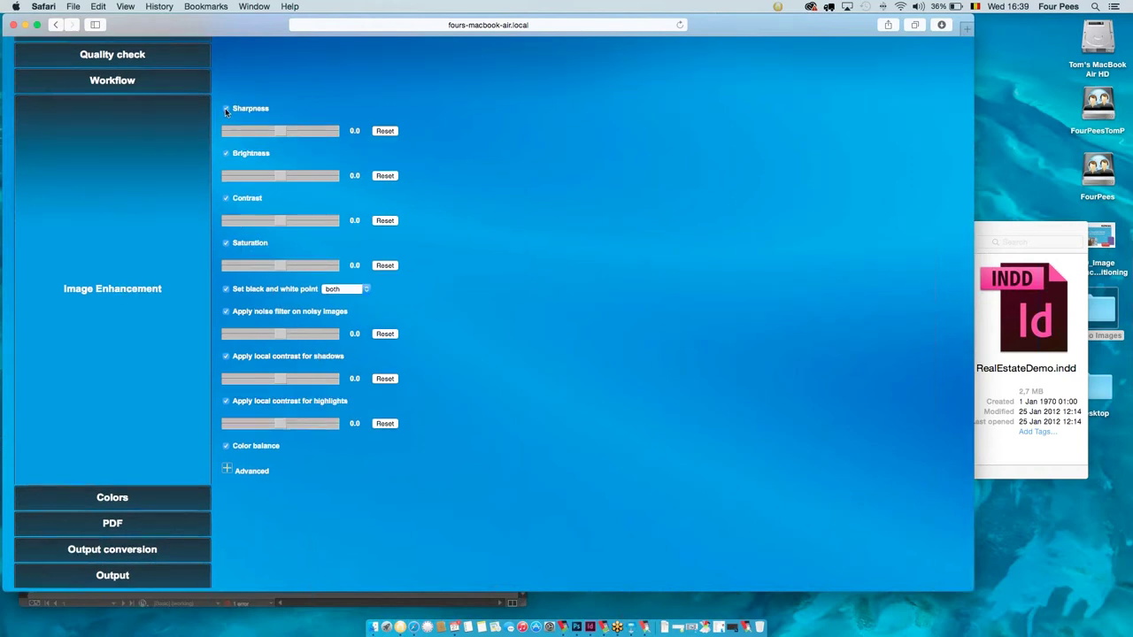
click(225, 108)
click(225, 109)
mouse_move(279, 133)
mouse_down()
mouse_move(298, 134)
mouse_move(265, 137)
mouse_up()
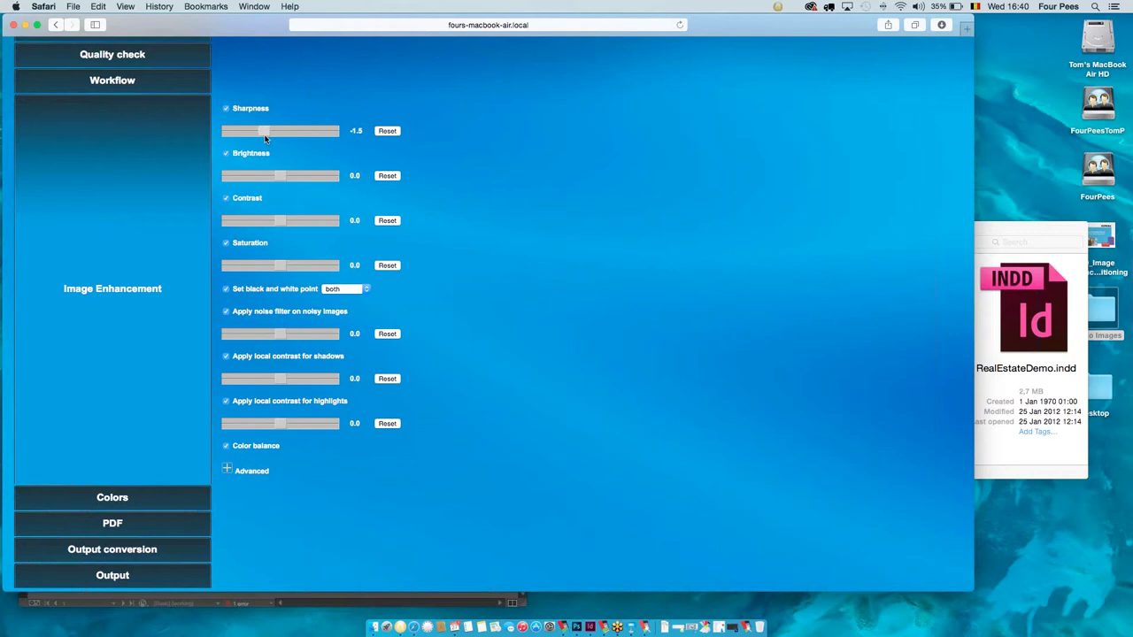
mouse_move(265, 137)
mouse_down()
mouse_move(299, 133)
mouse_move(282, 135)
mouse_up()
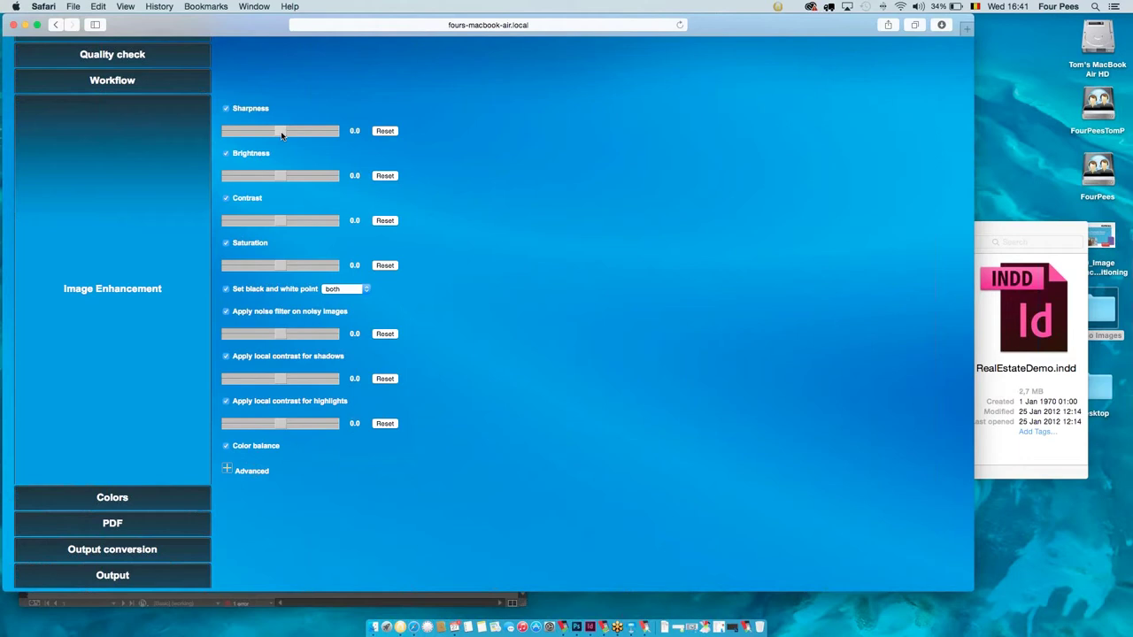
drag(281, 135, 272, 138)
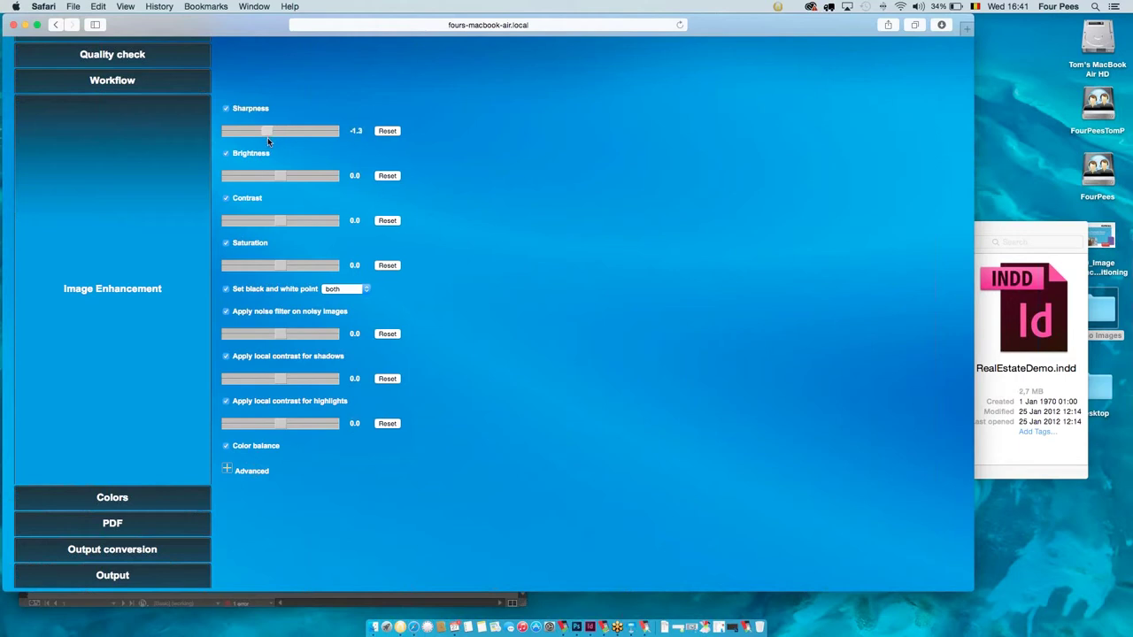
drag(268, 140, 299, 136)
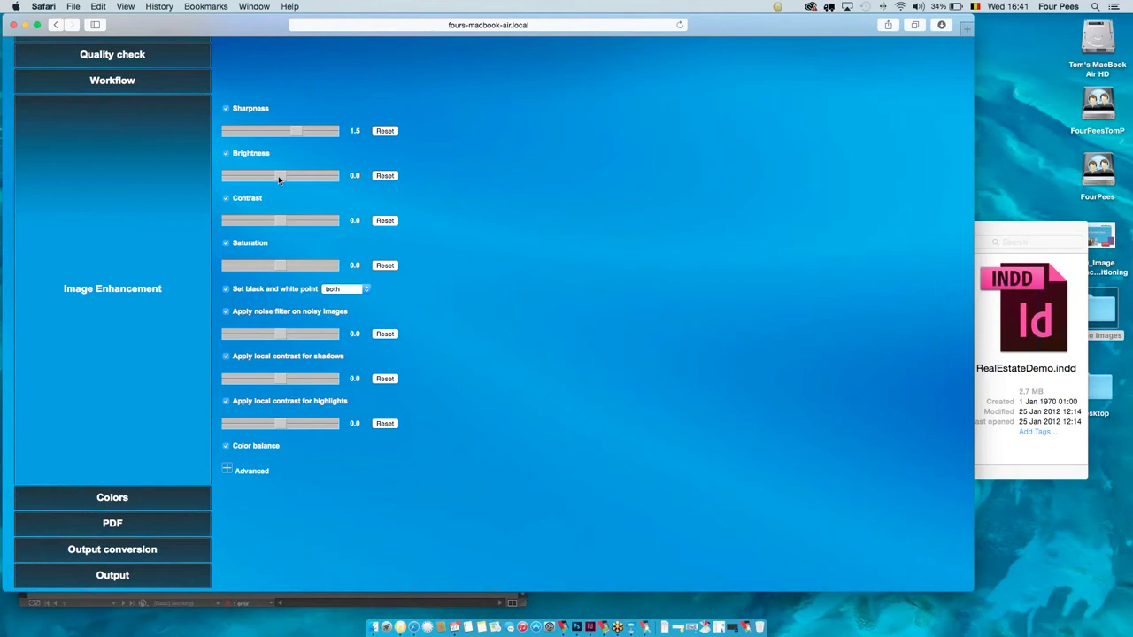
Lower Brightness to -0.2 and show the Colors section.
drag(279, 180, 277, 176)
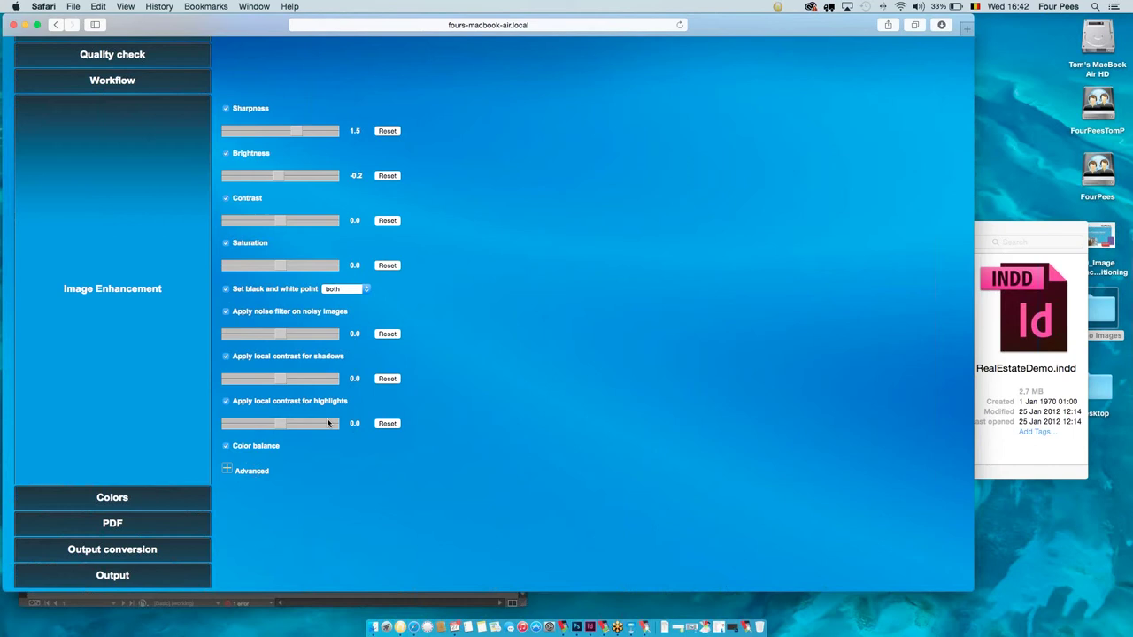
click(227, 470)
click(111, 498)
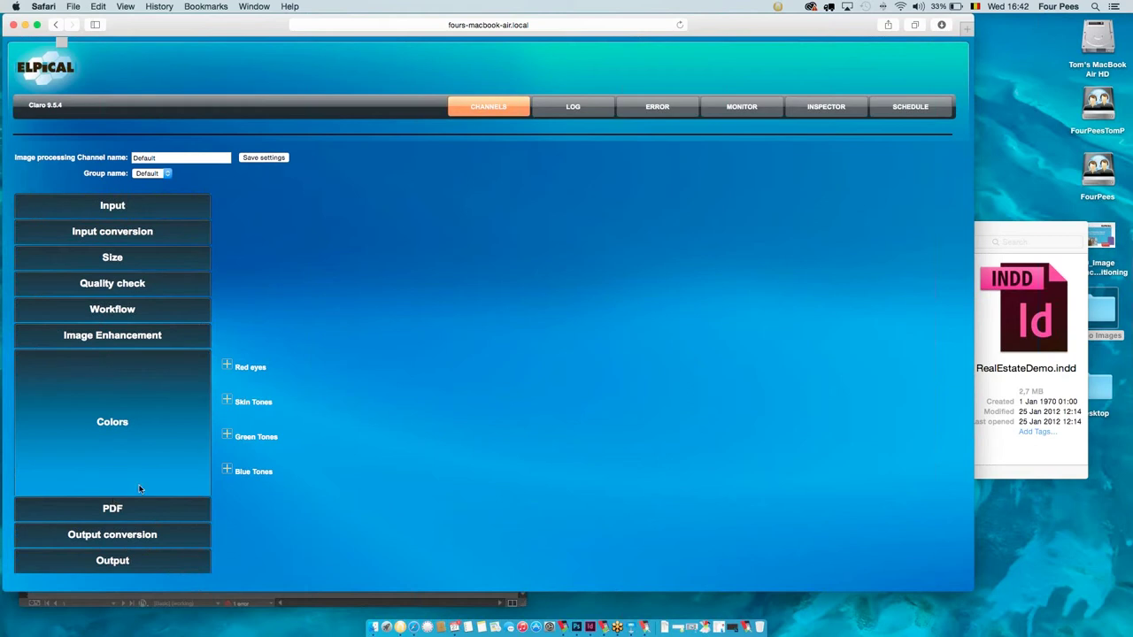
Expand the Red eyes options and raise its correction Strength to 1.2.
click(227, 365)
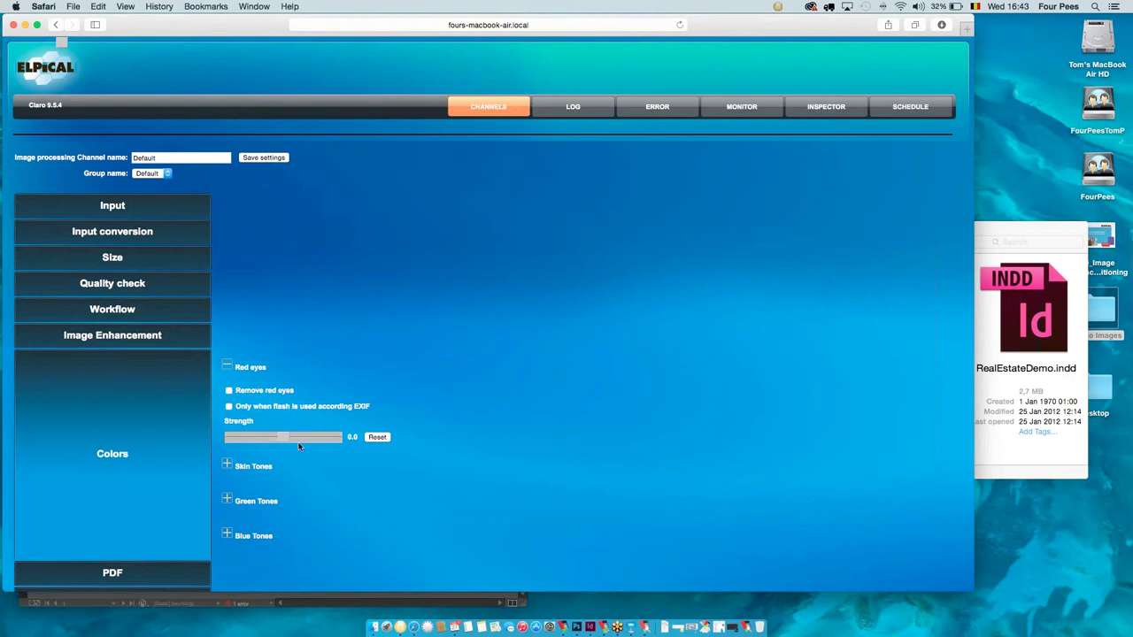
scroll(299, 446, down, 1)
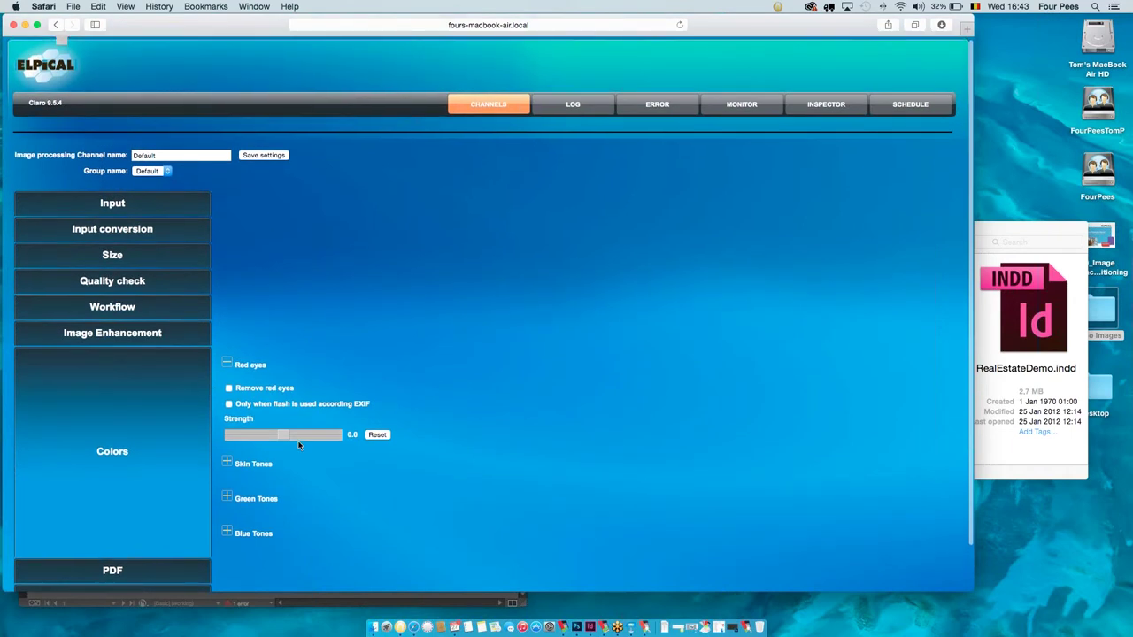
scroll(299, 446, up, 1)
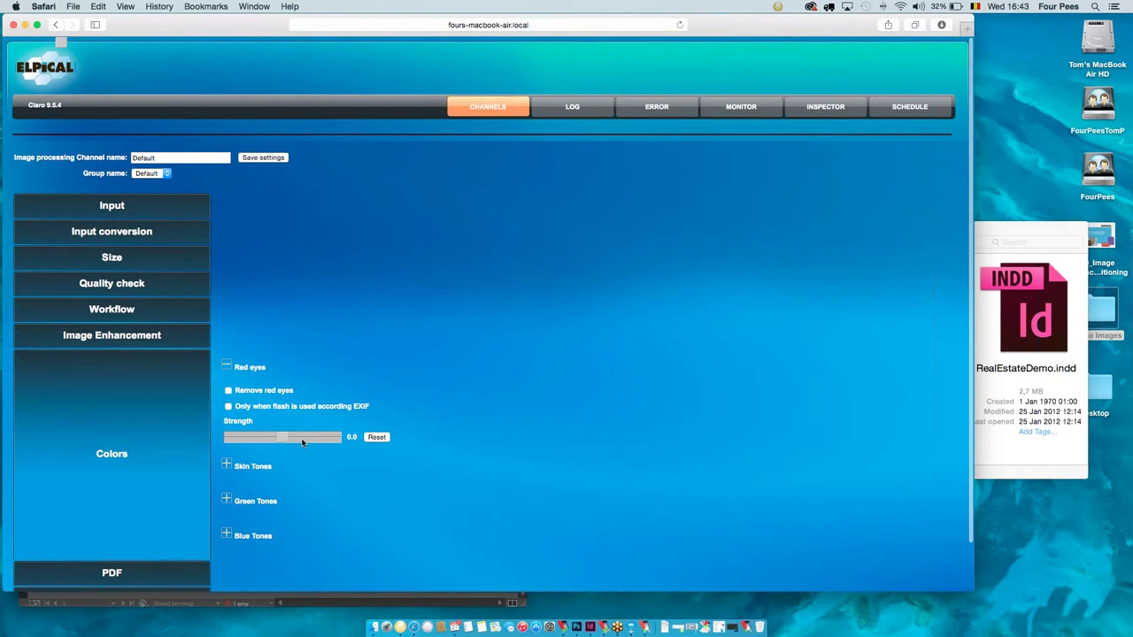
scroll(280, 442, left, 1)
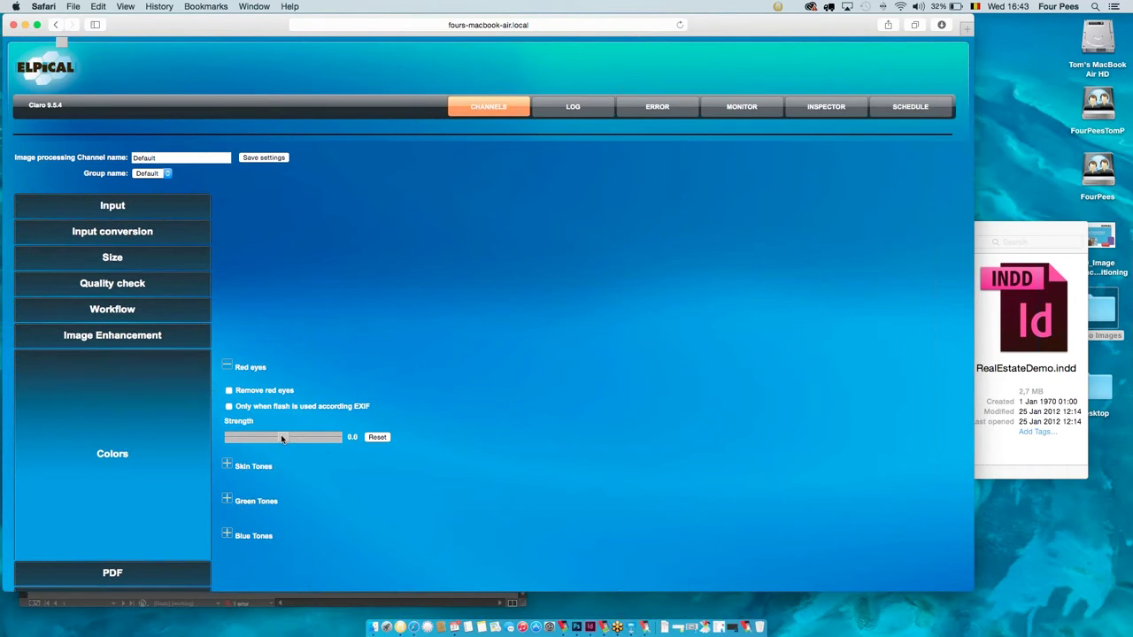
drag(282, 439, 296, 440)
Expand Skin and Green Tones, then adjust the Skin Tones hue and set Strength to -0.1.
click(227, 466)
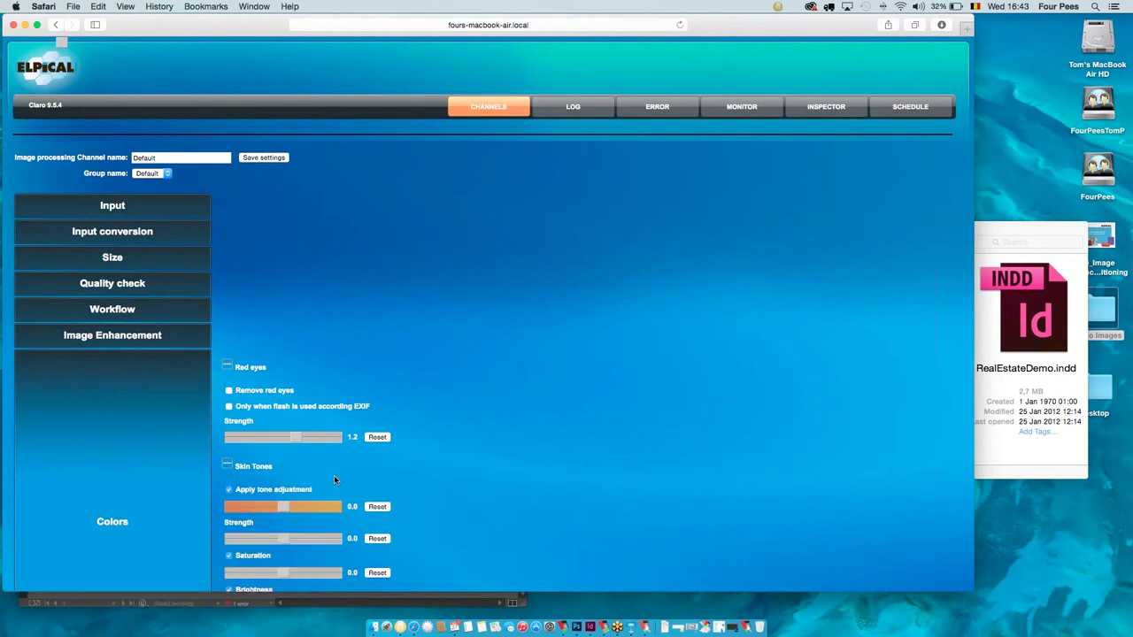
scroll(334, 475, down, 3)
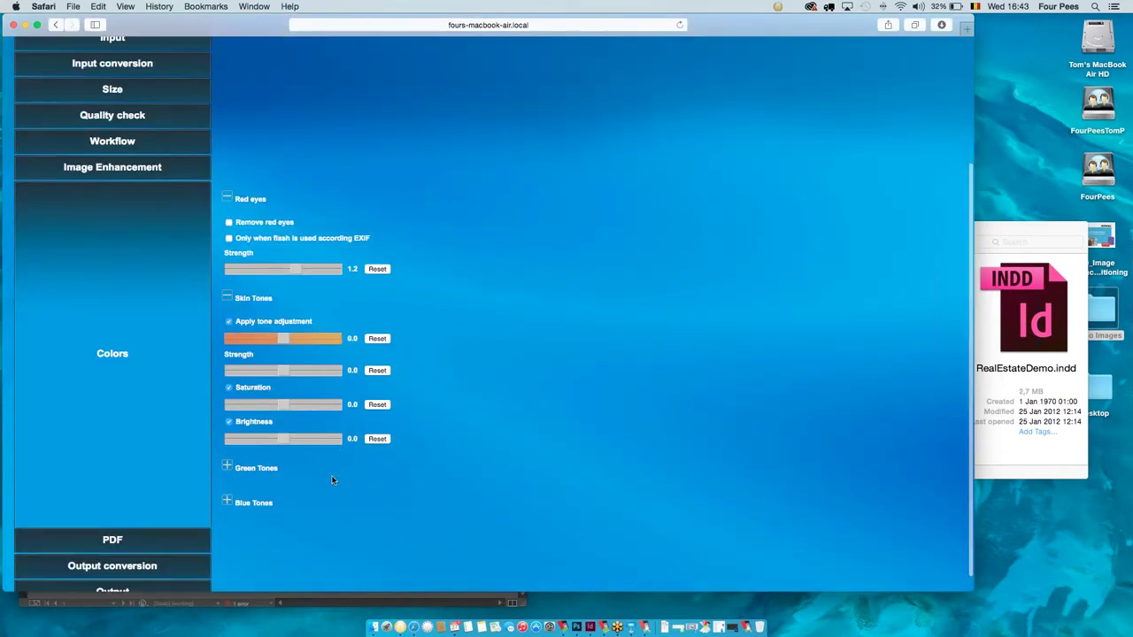
click(226, 466)
scroll(252, 485, down, 3)
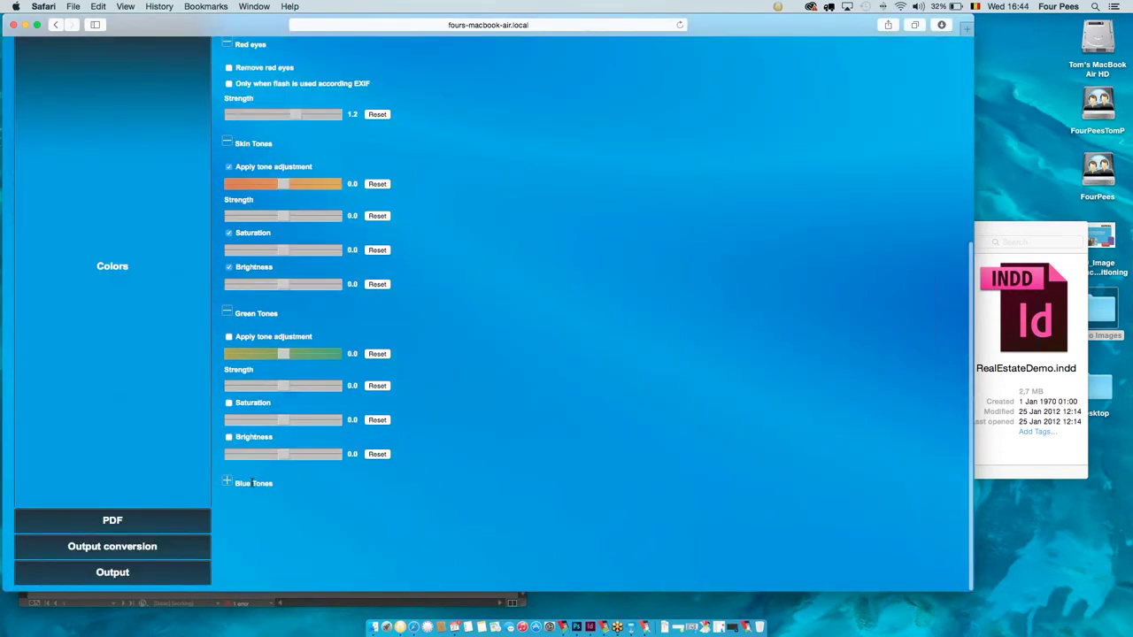
scroll(243, 482, down, 2)
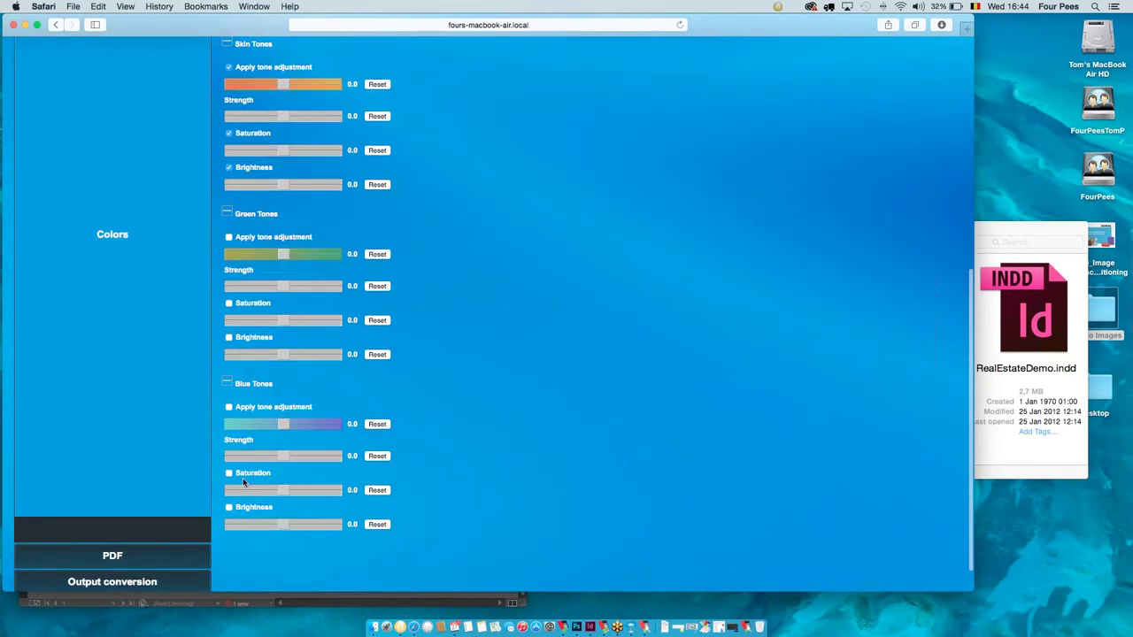
scroll(243, 479, up, 3)
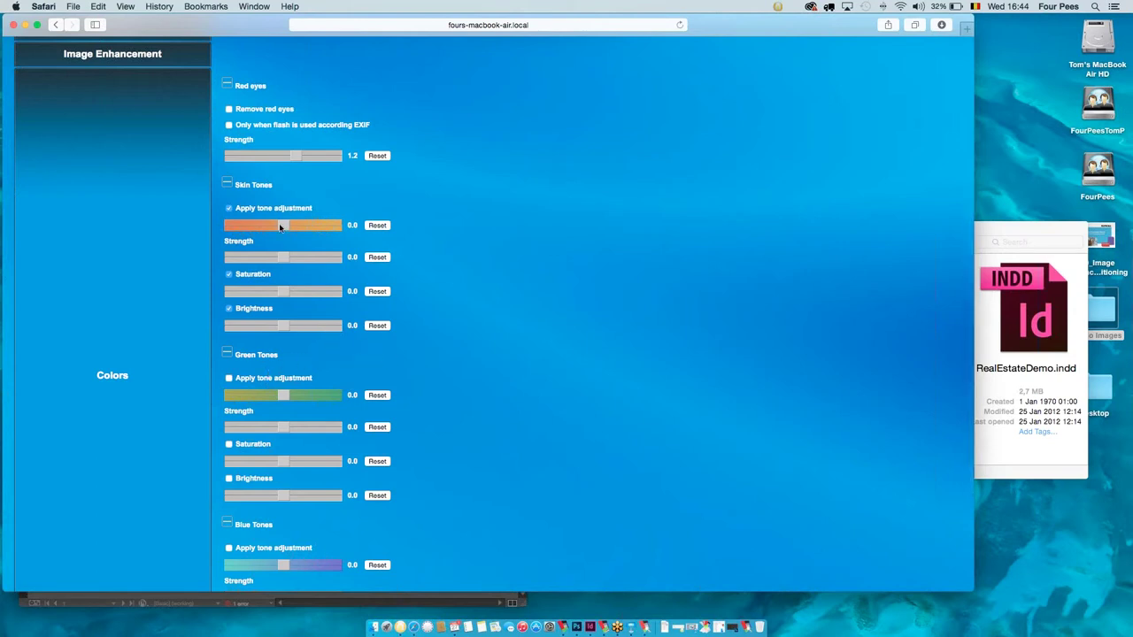
mouse_move(283, 226)
mouse_down()
mouse_move(264, 226)
mouse_move(281, 228)
mouse_up()
drag(283, 258, 278, 223)
click(229, 209)
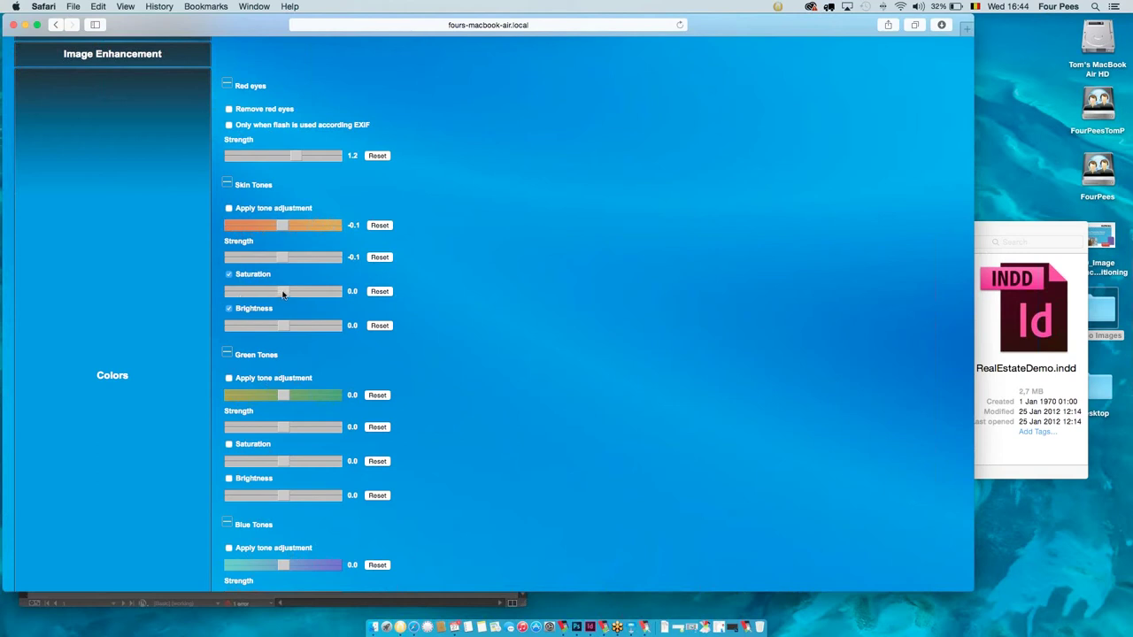
drag(285, 293, 289, 327)
scroll(237, 138, up, 2)
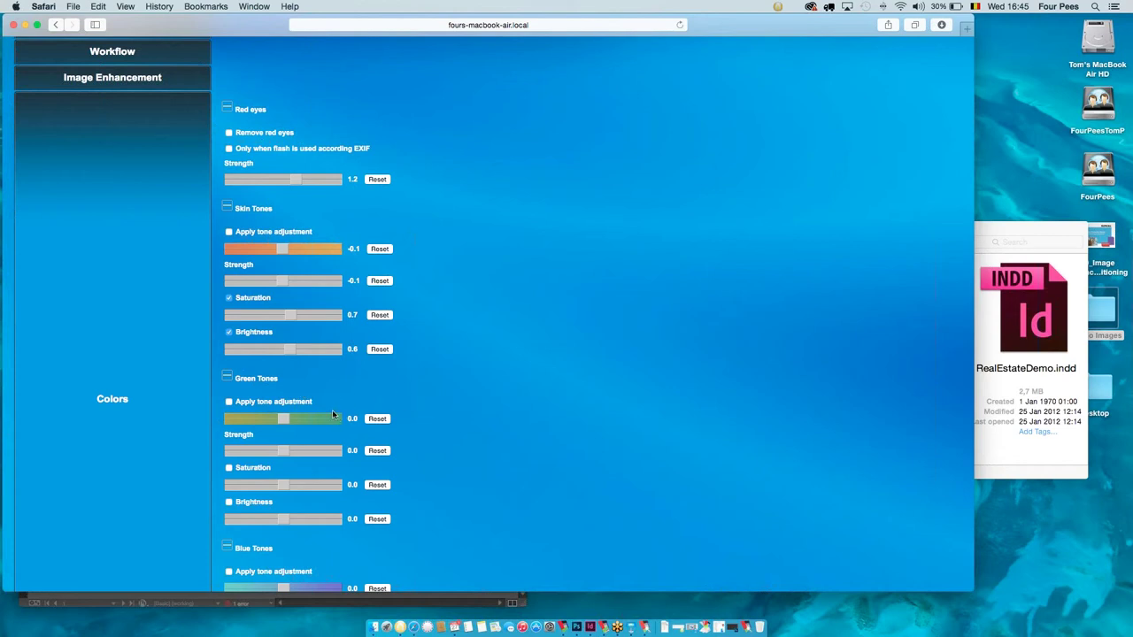
scroll(332, 411, down, 5)
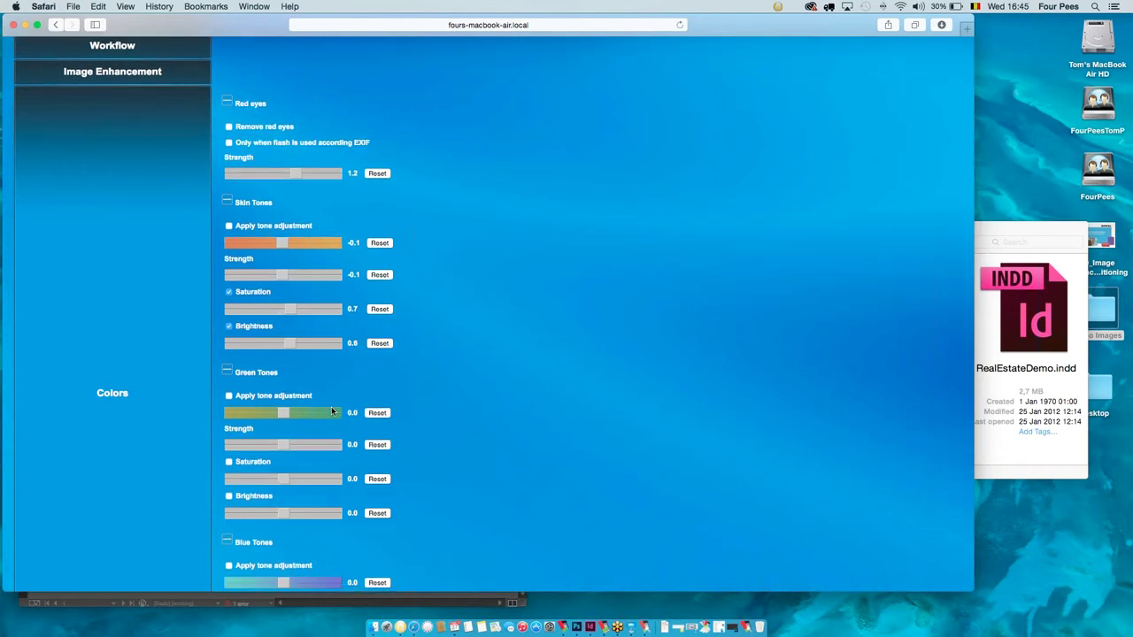
scroll(331, 411, down, 1)
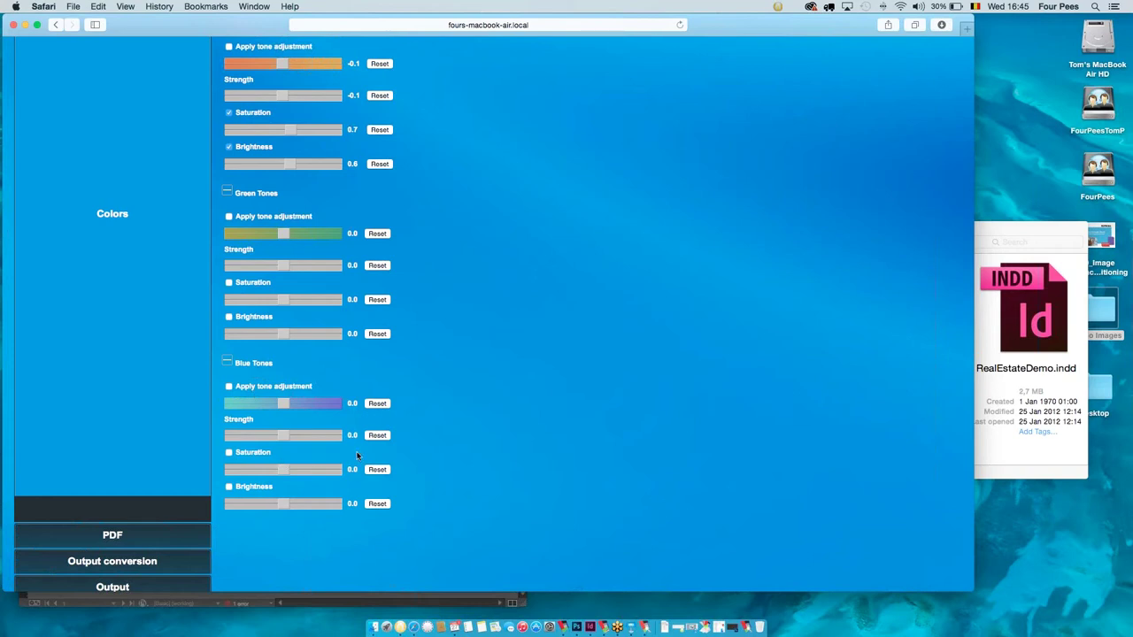
scroll(354, 396, up, 8)
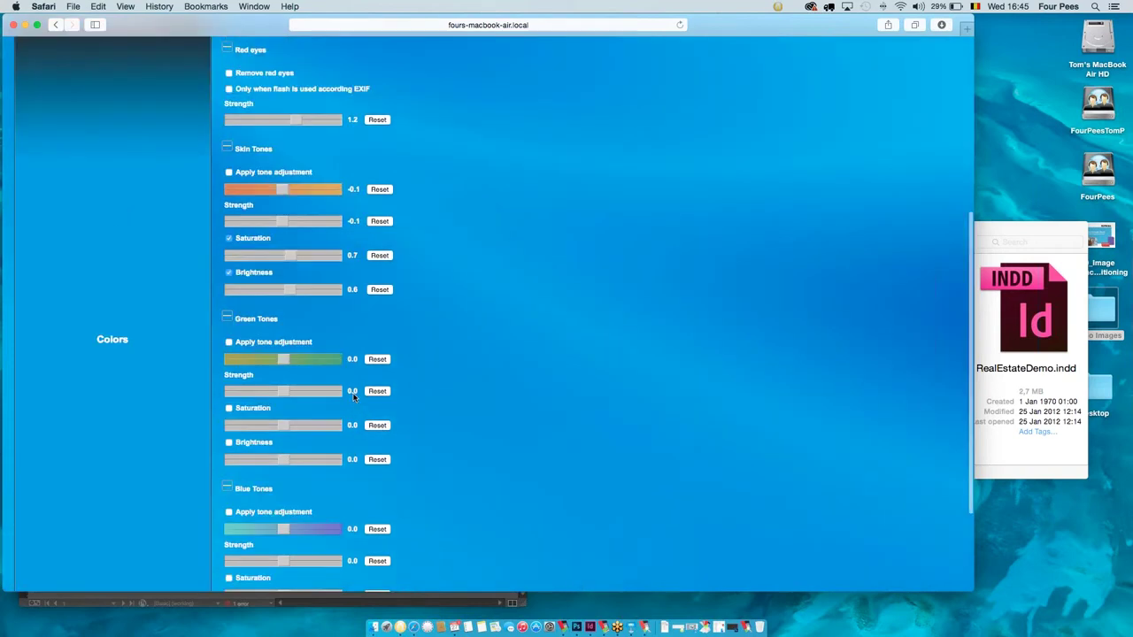
scroll(353, 398, down, 3)
scroll(354, 399, down, 8)
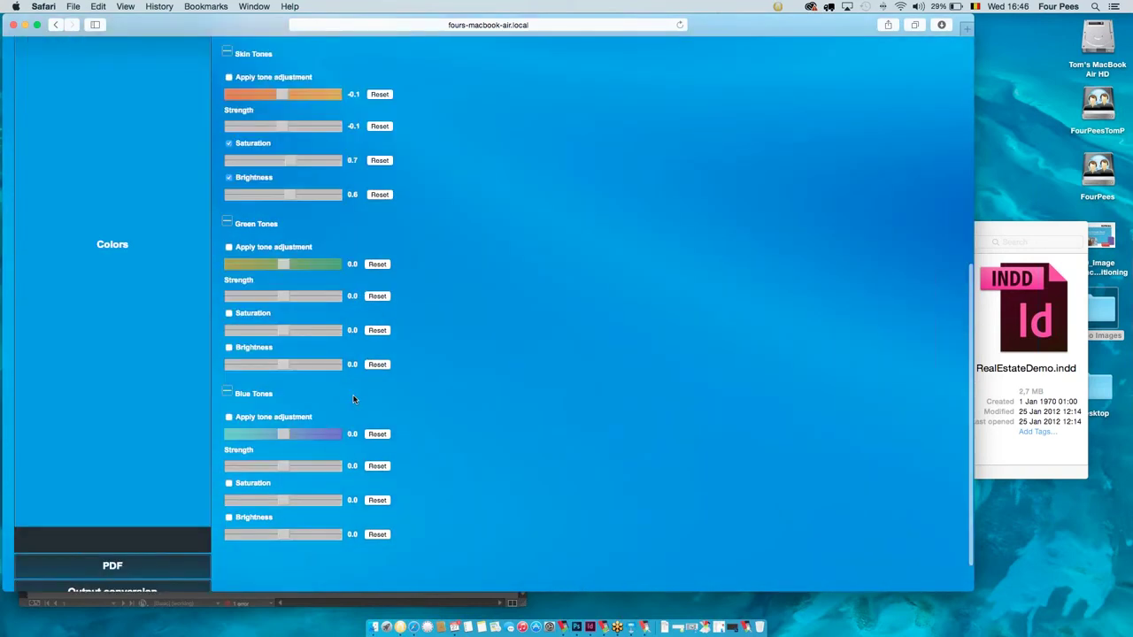
Expand PDF settings and review them: 25000 minimum pixels, JPEG compression, quality 10.
click(117, 520)
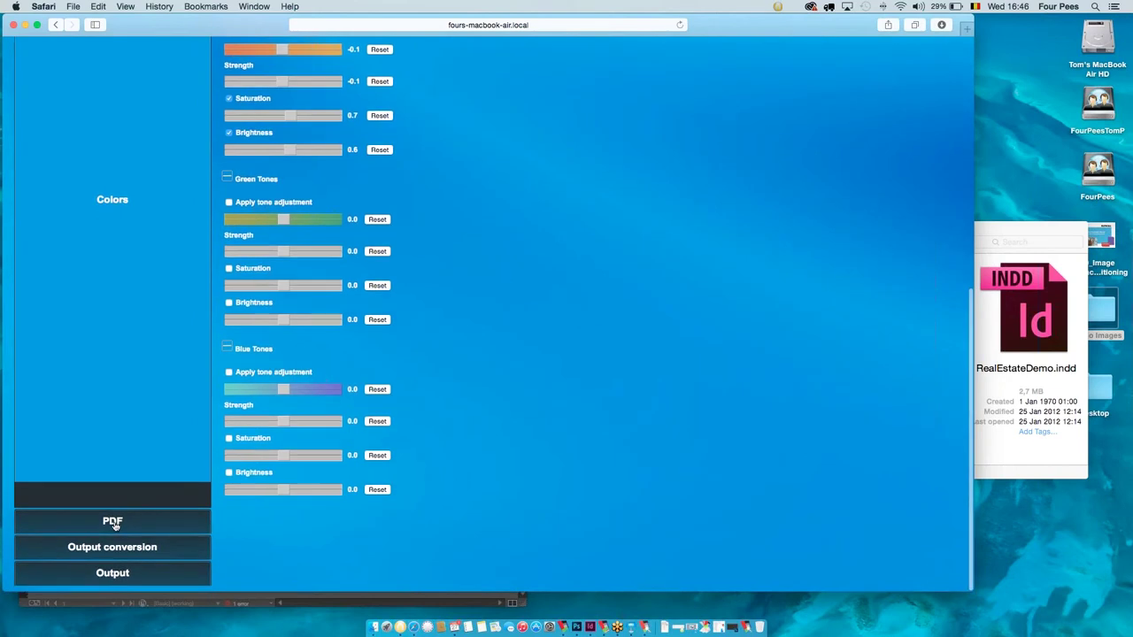
scroll(116, 525, up, 1)
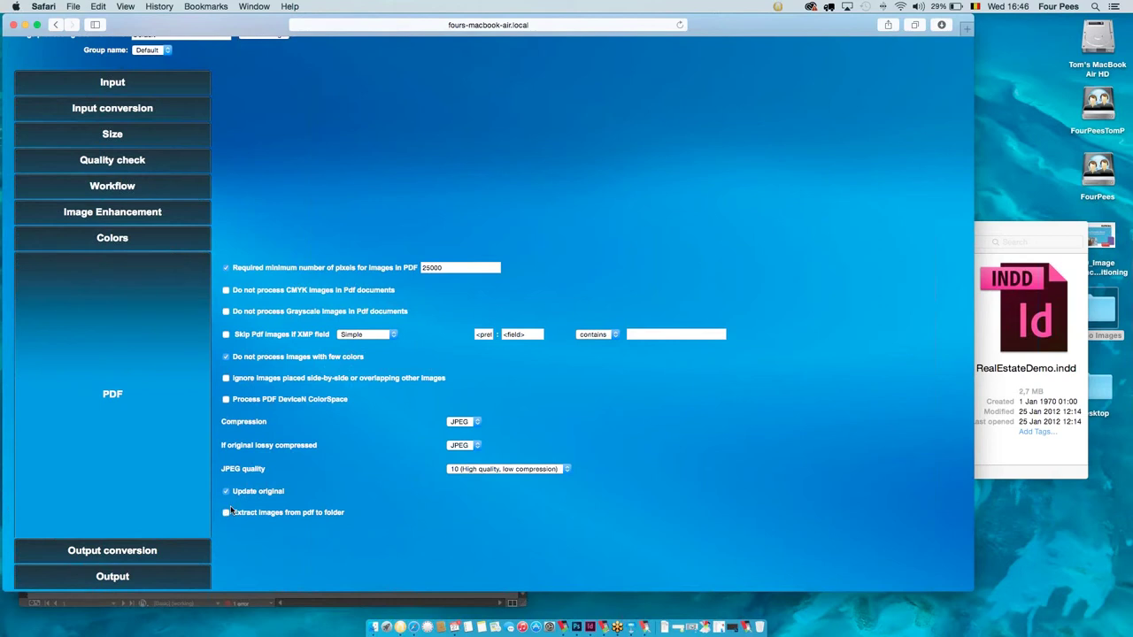
scroll(285, 430, down, 1)
scroll(285, 429, down, 1)
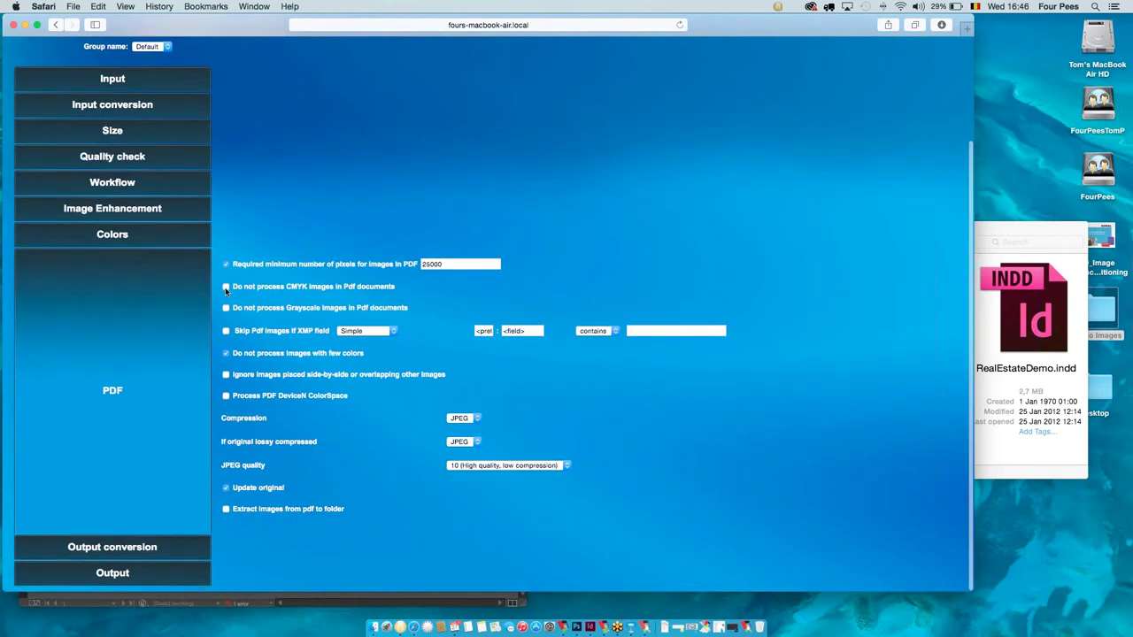
scroll(320, 301, down, 1)
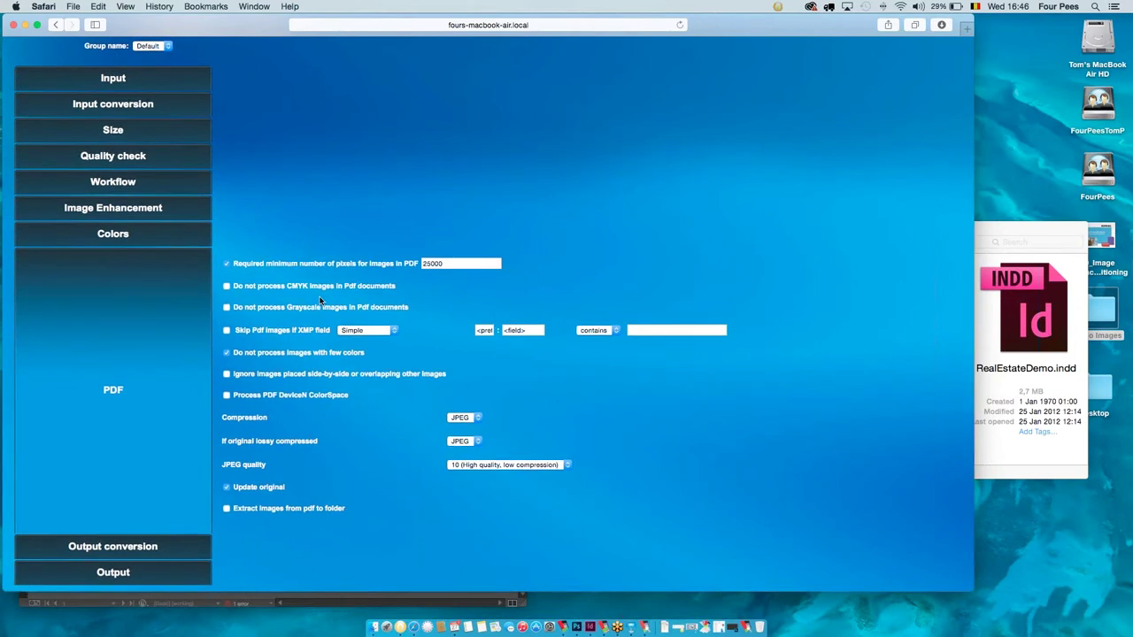
scroll(321, 301, up, 1)
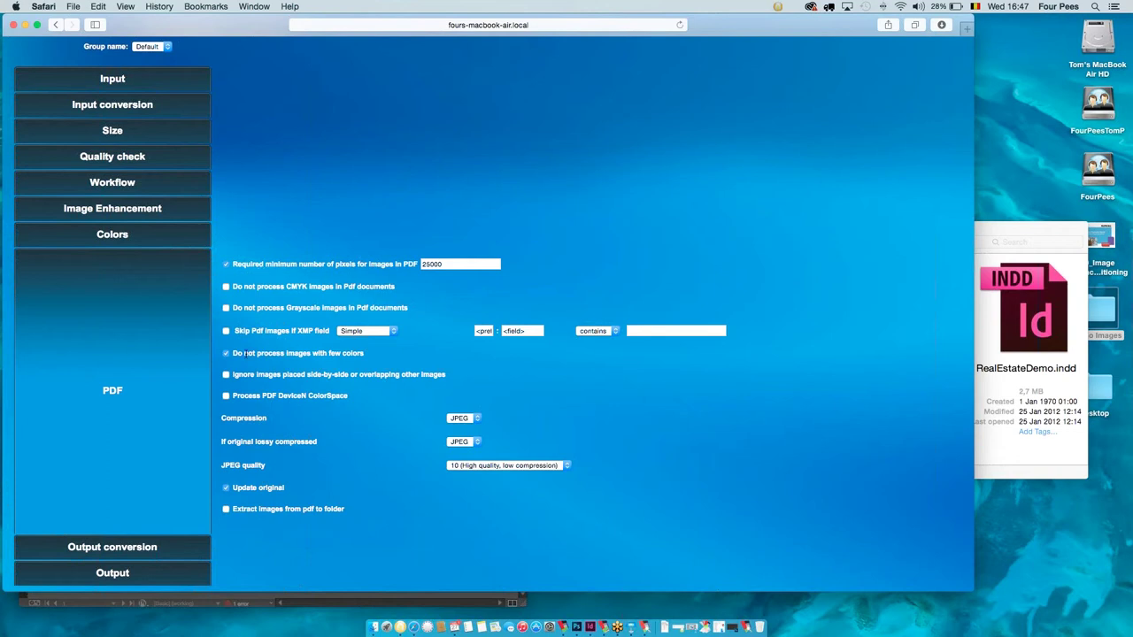
drag(241, 352, 350, 354)
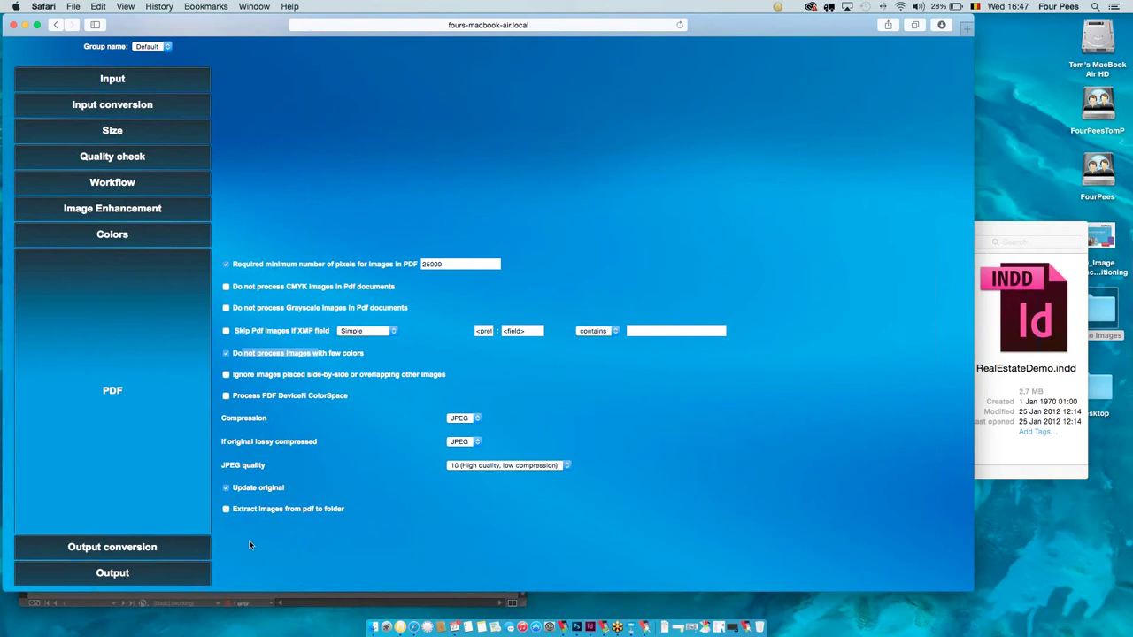
Enable 'Use rendering intent' in Output conversion, keeping RelativeColorimetric BPC selected.
click(130, 549)
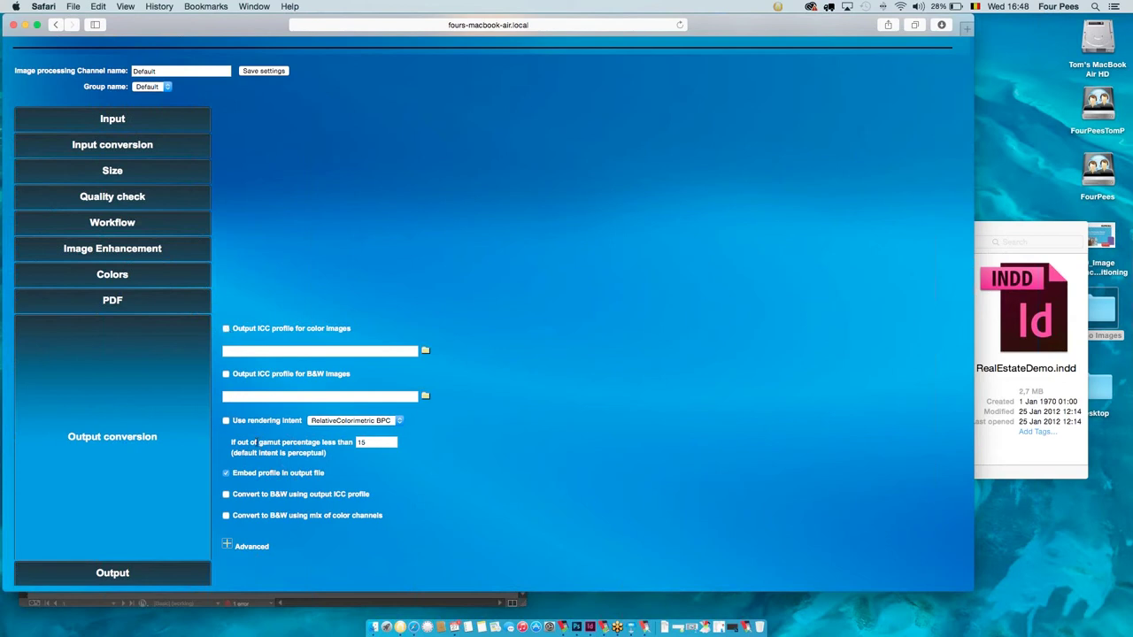
click(352, 421)
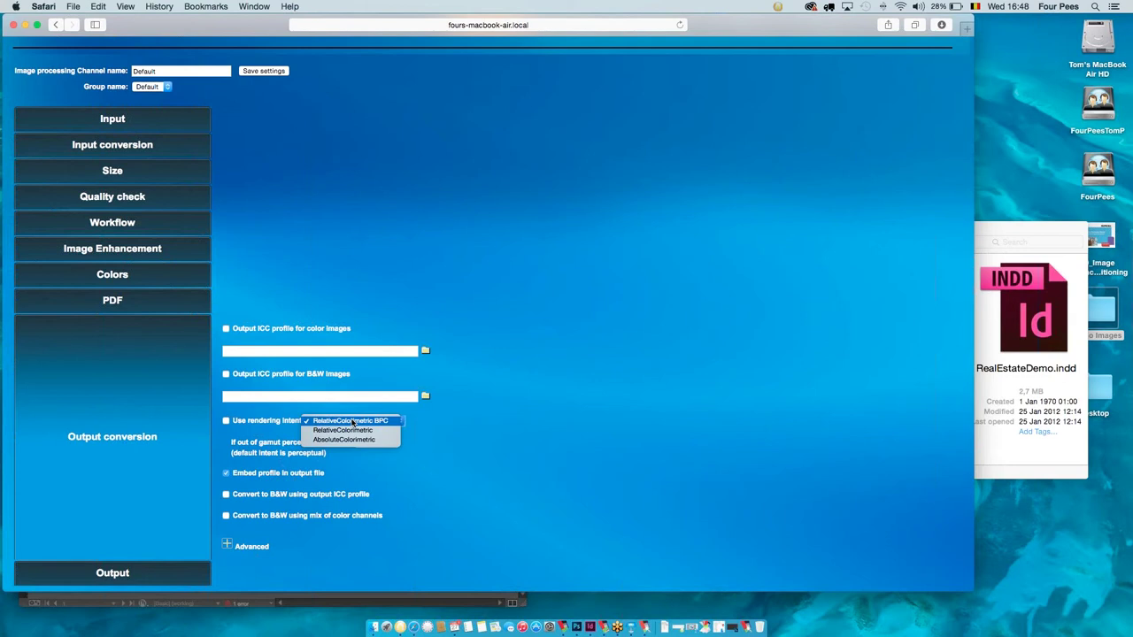
click(250, 427)
click(226, 421)
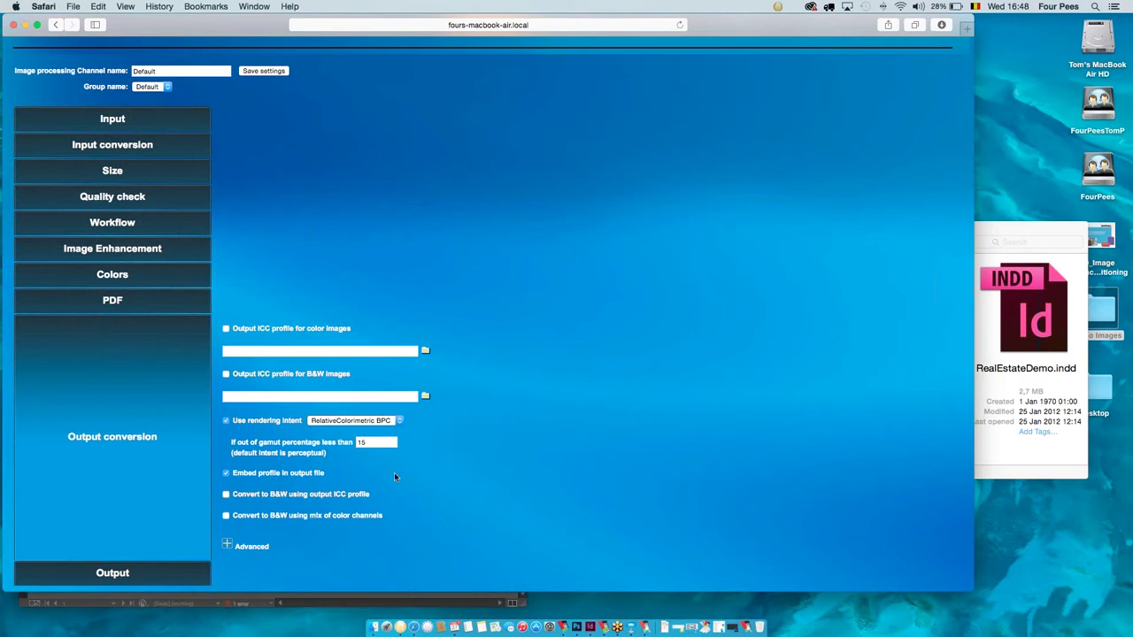
click(373, 443)
click(364, 422)
click(364, 423)
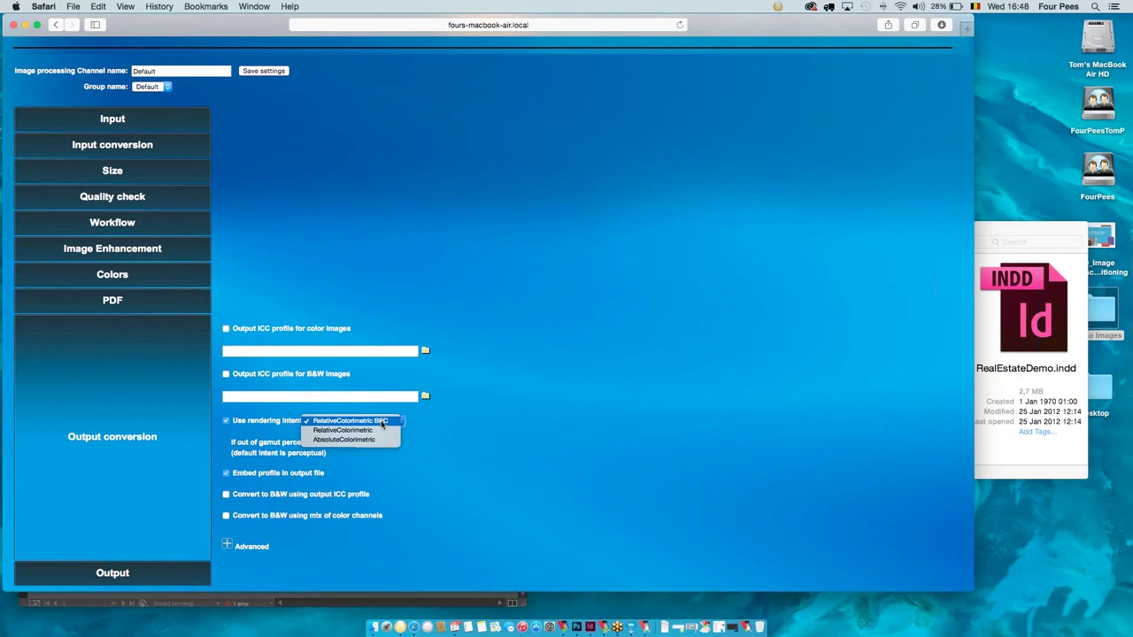
click(383, 423)
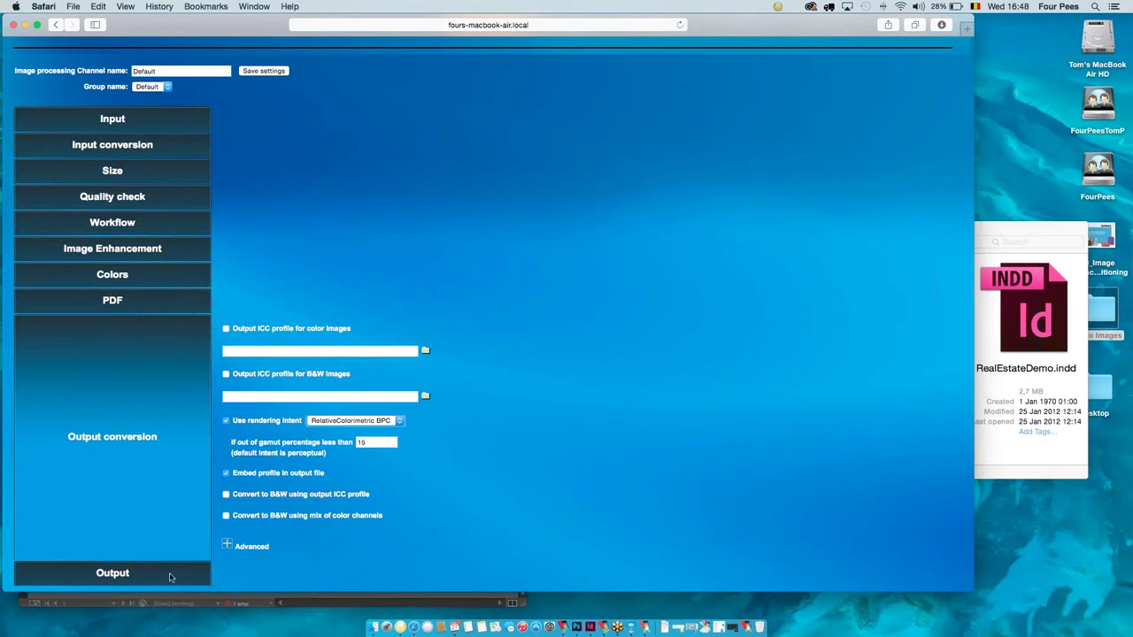
click(112, 575)
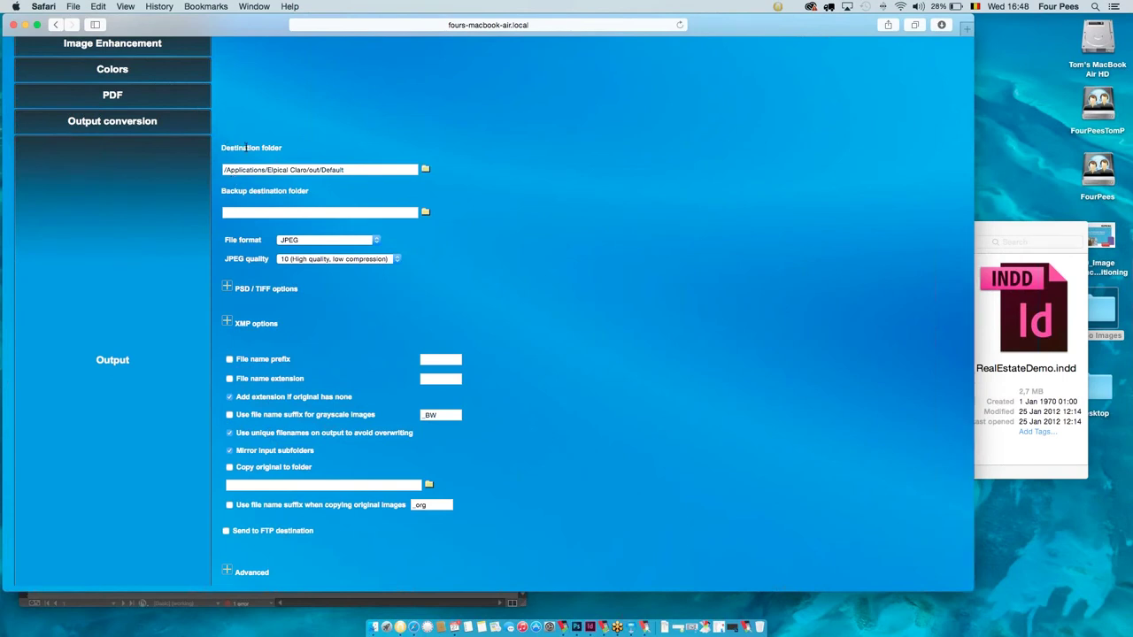
Keep JPEG as the output file format and expand the PSD / TIFF options.
click(302, 240)
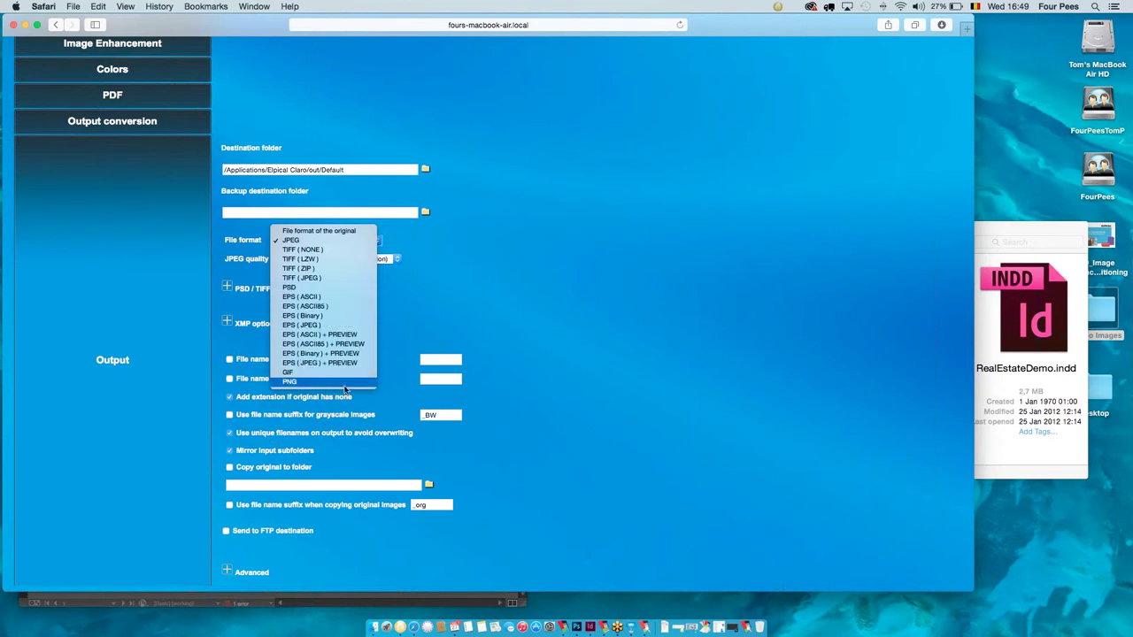
click(468, 329)
click(227, 287)
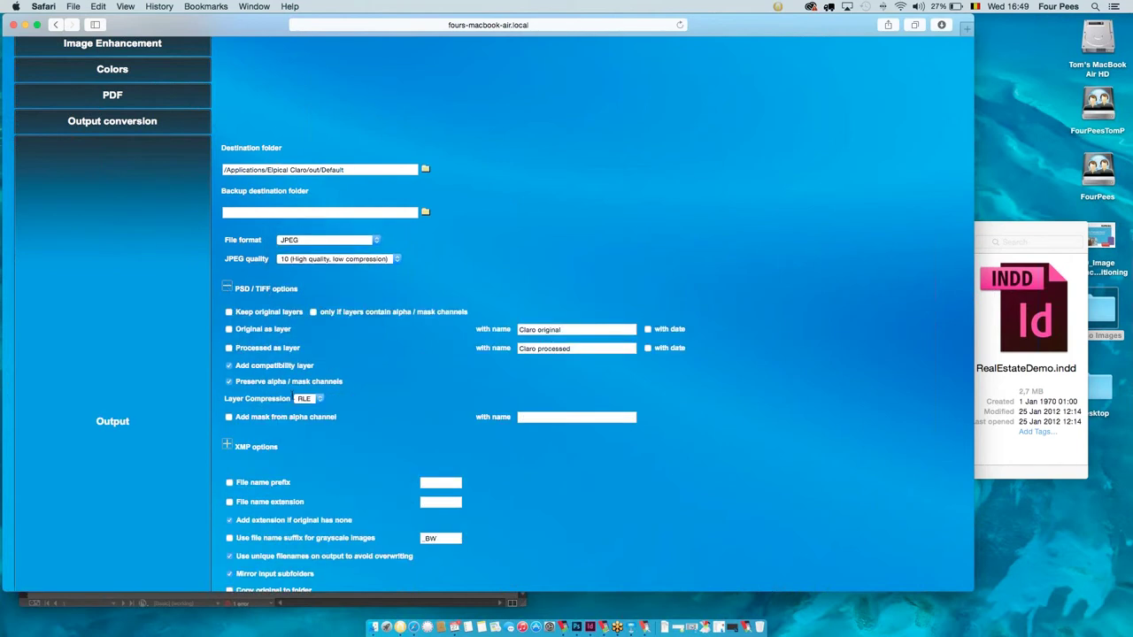
Enable Keep original layers, Original as layer and Processed as layer, then expand XMP options.
click(228, 312)
scroll(275, 346, down, 1)
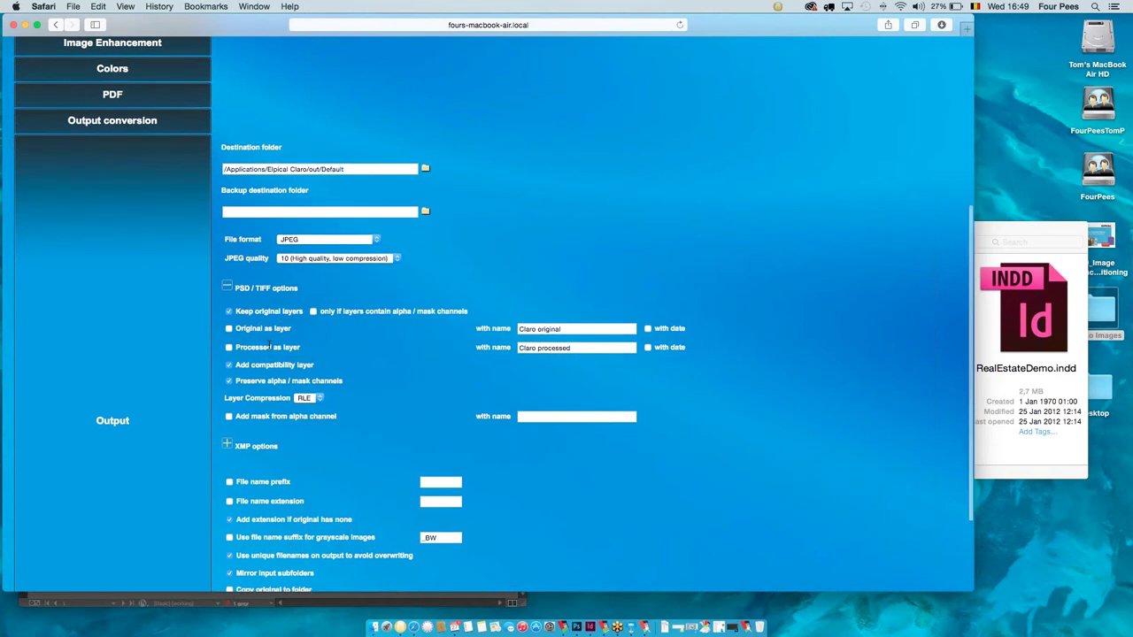
scroll(269, 346, down, 1)
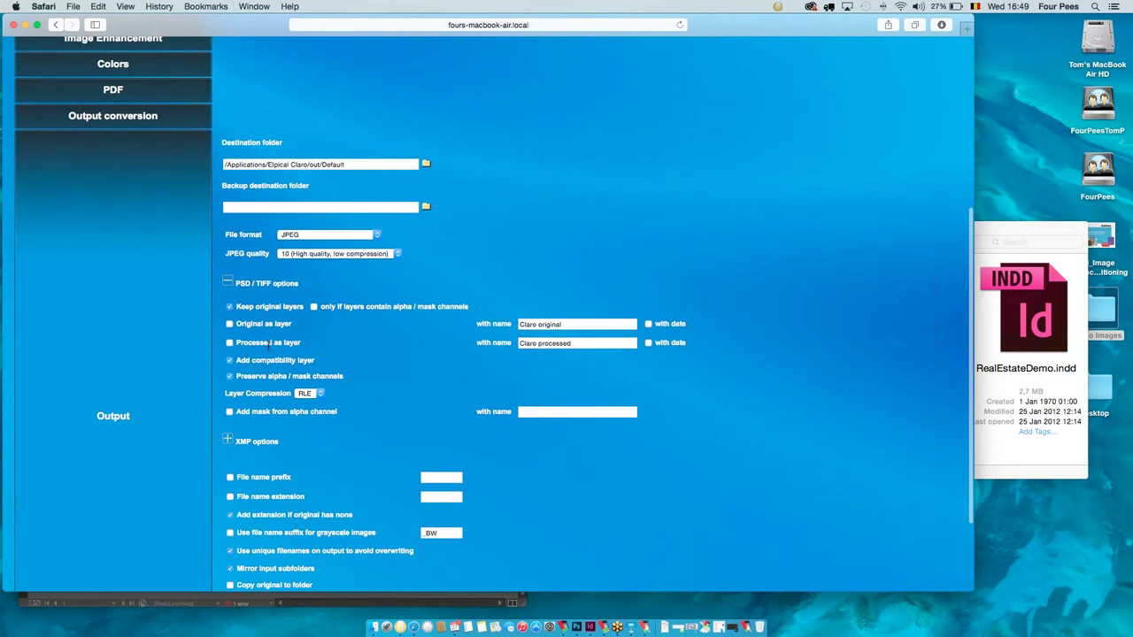
click(229, 324)
click(229, 343)
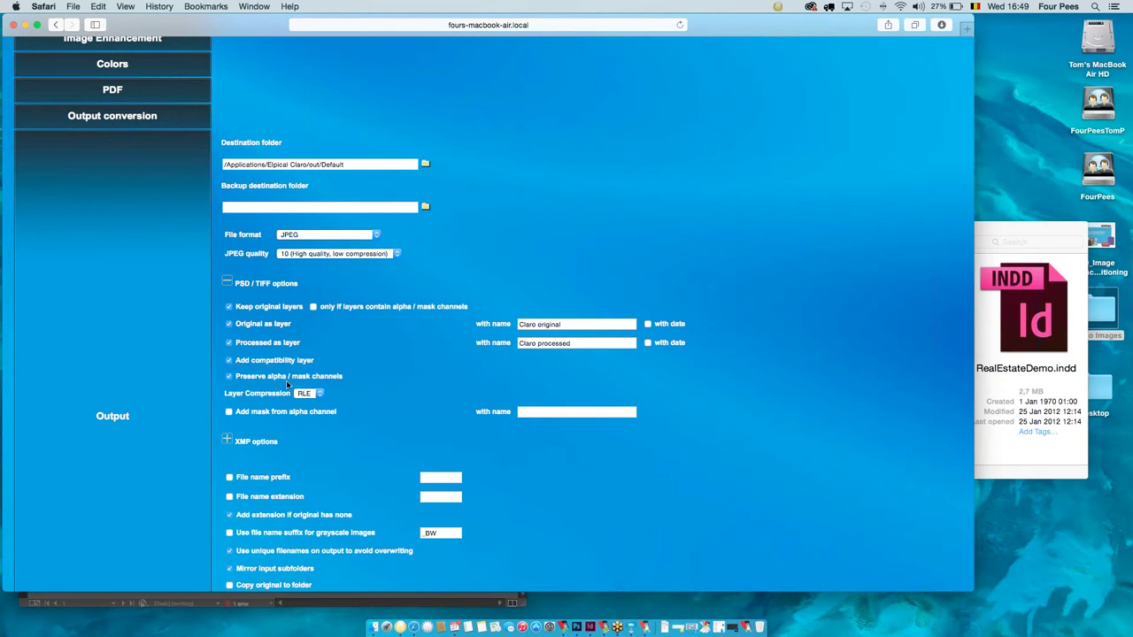
scroll(285, 385, down, 5)
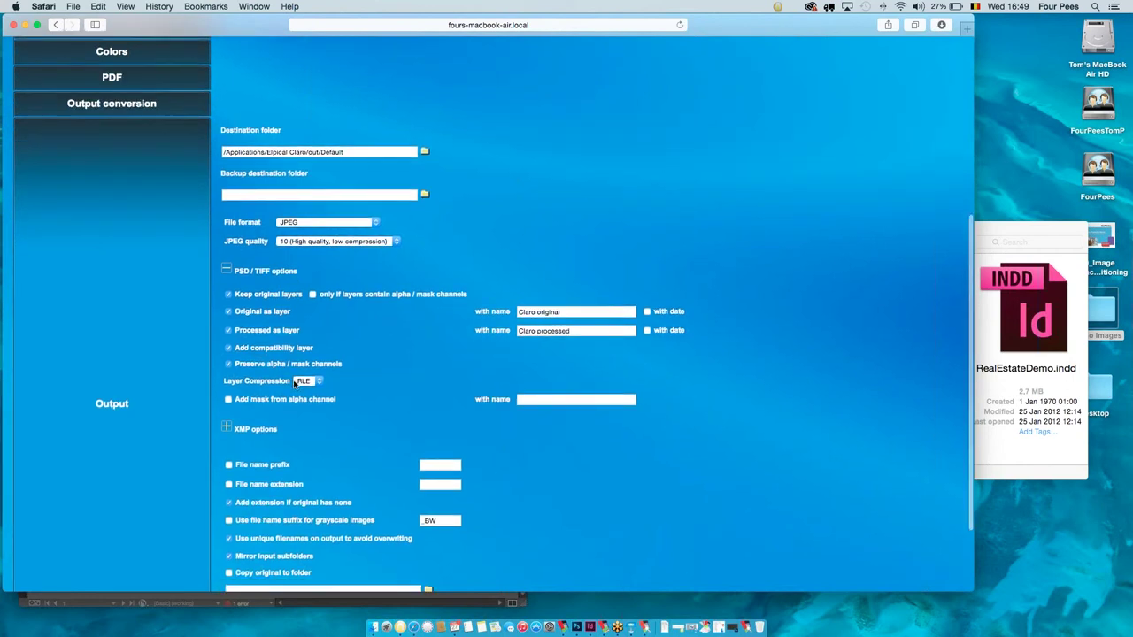
click(226, 334)
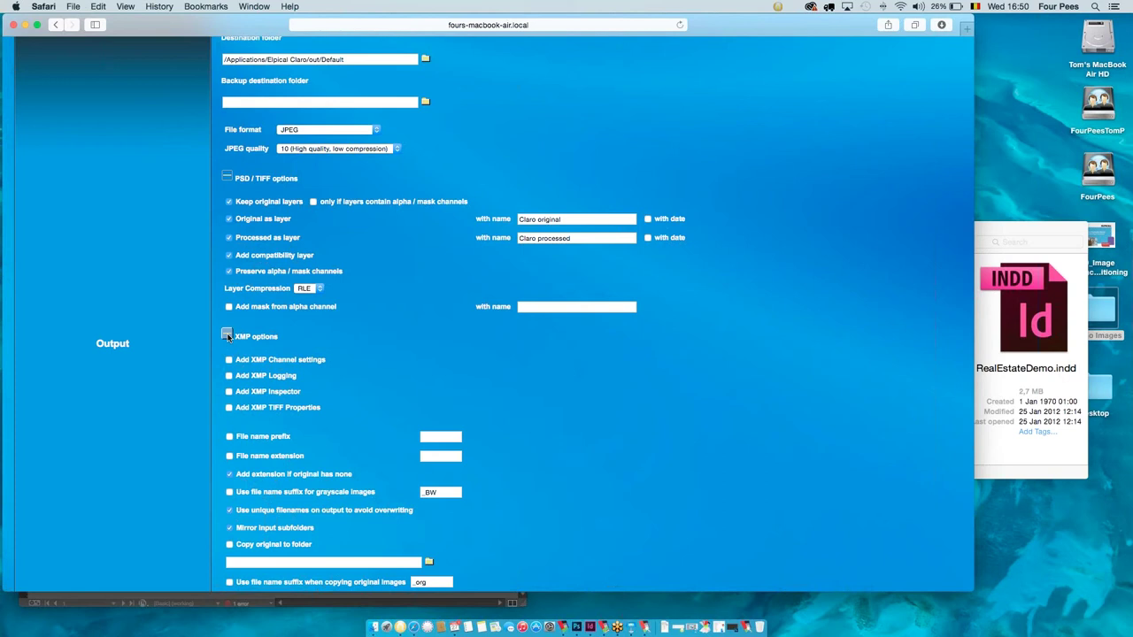
Collapse the XMP options and expand the Advanced output options.
click(227, 336)
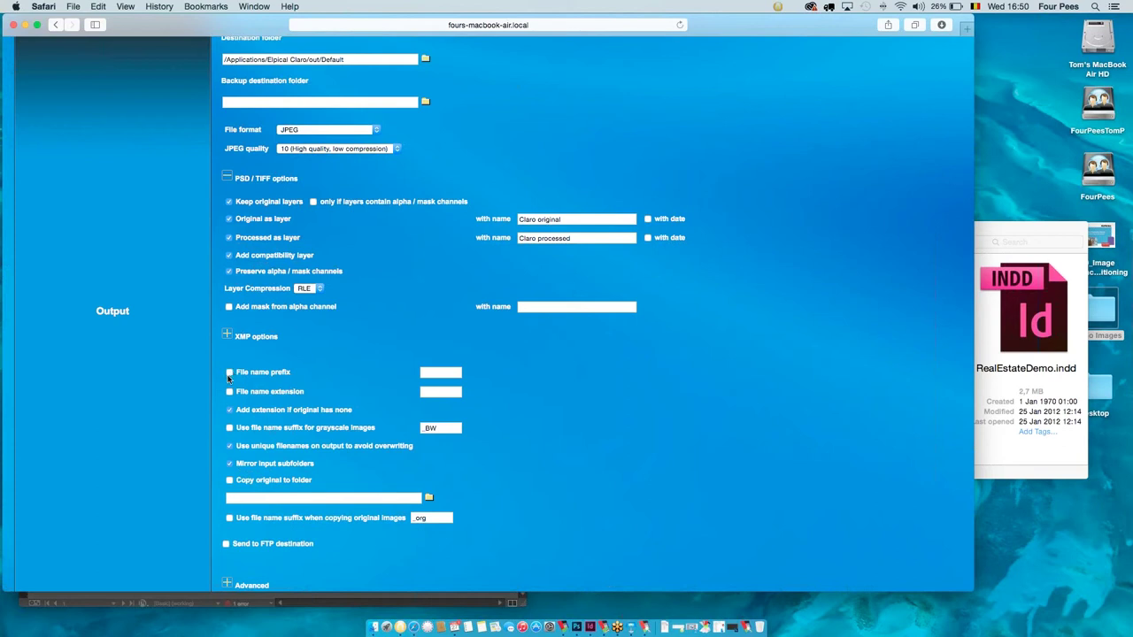
scroll(232, 381, down, 1)
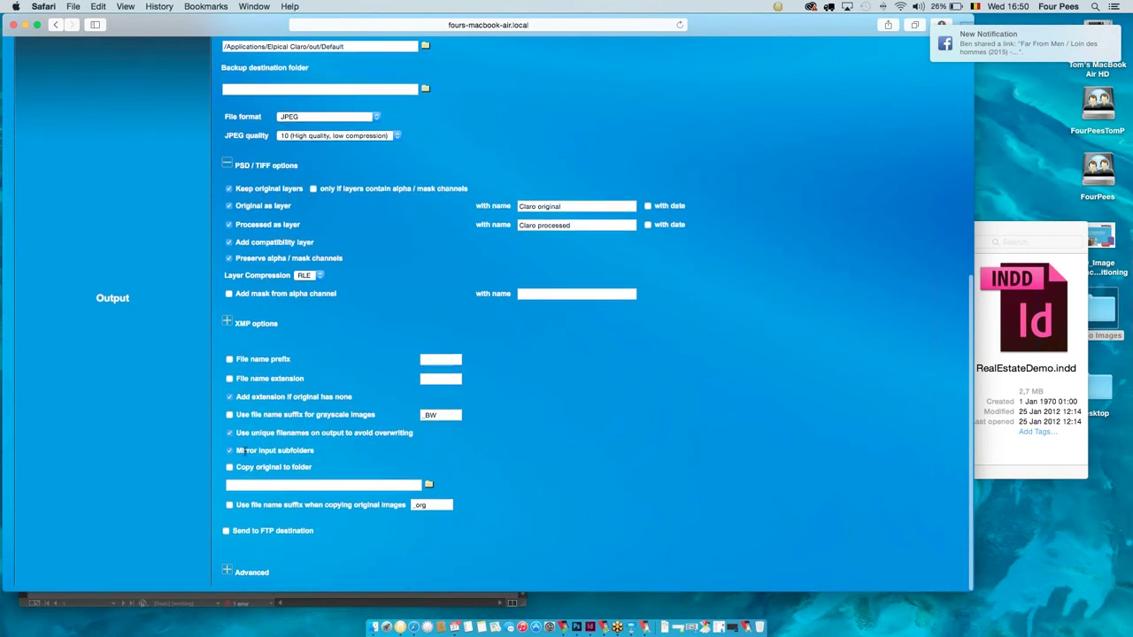
scroll(235, 505, up, 1)
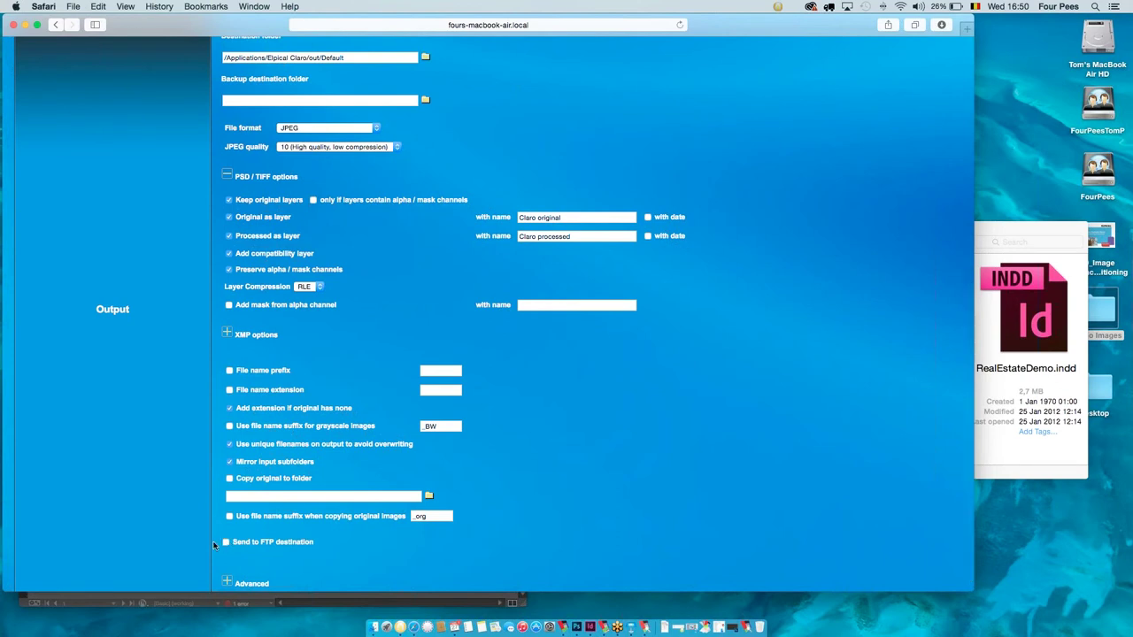
scroll(216, 539, down, 1)
click(225, 572)
scroll(296, 543, down, 5)
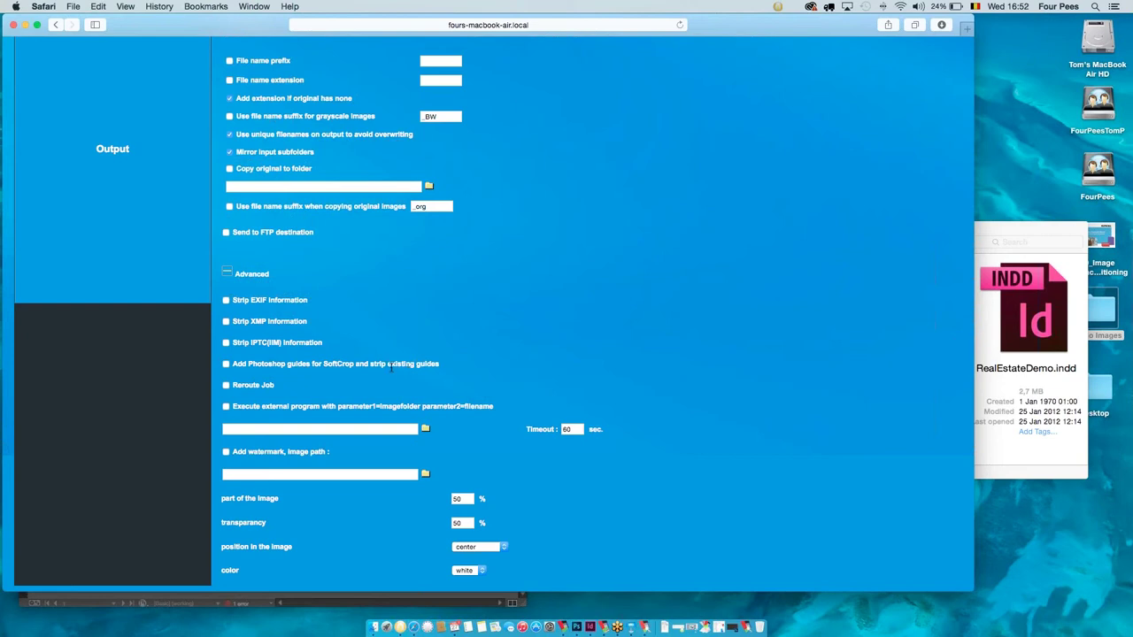
Enable SoftCrop Photoshop guides and adding a watermark to processed images.
click(225, 365)
click(225, 364)
click(225, 452)
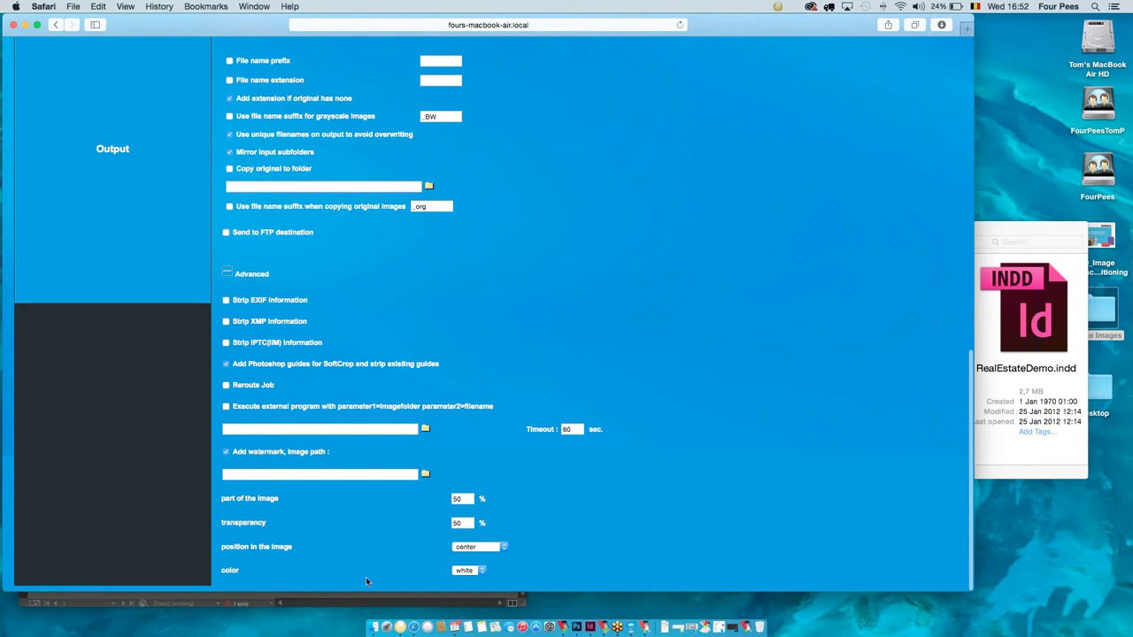
Go back to the Channels overview listing Default, Fashion, Magazine and Newspaper channels.
scroll(385, 209, up, 6)
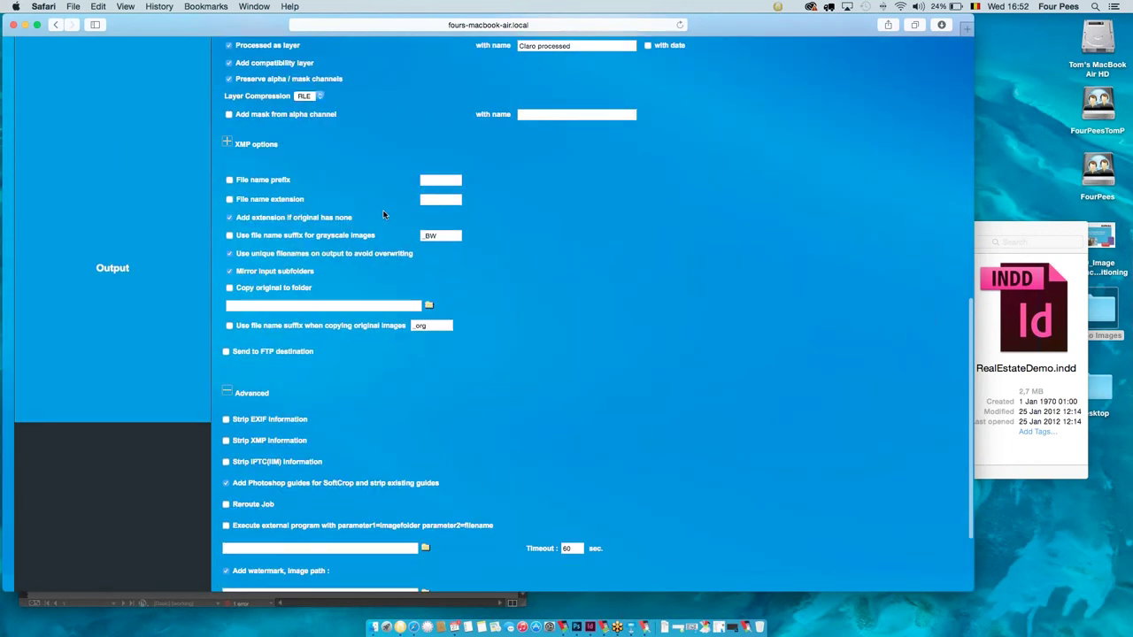
scroll(443, 381, up, 8)
click(492, 107)
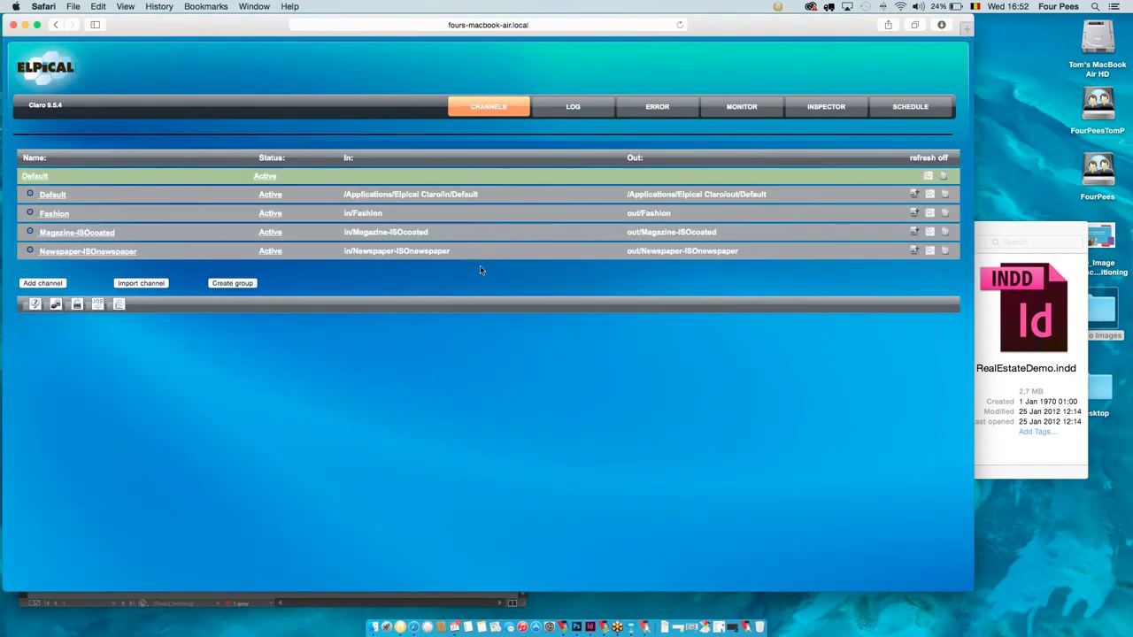
Check the processing log, the error list and the per-channel processed counts, then show the Inspector tools page.
click(568, 109)
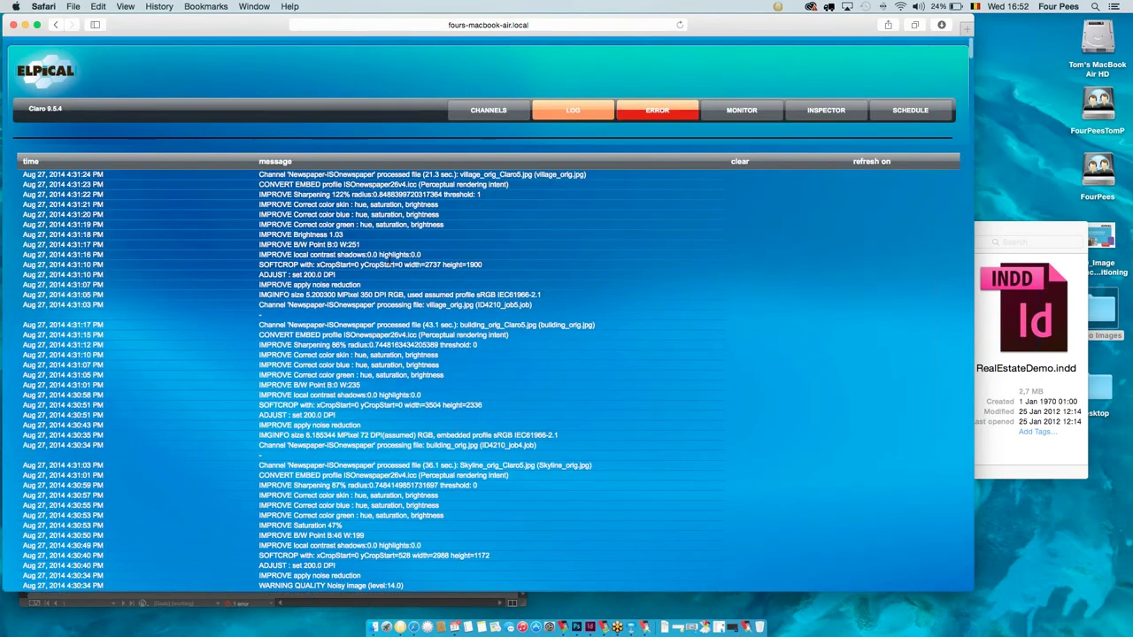
scroll(363, 239, down, 3)
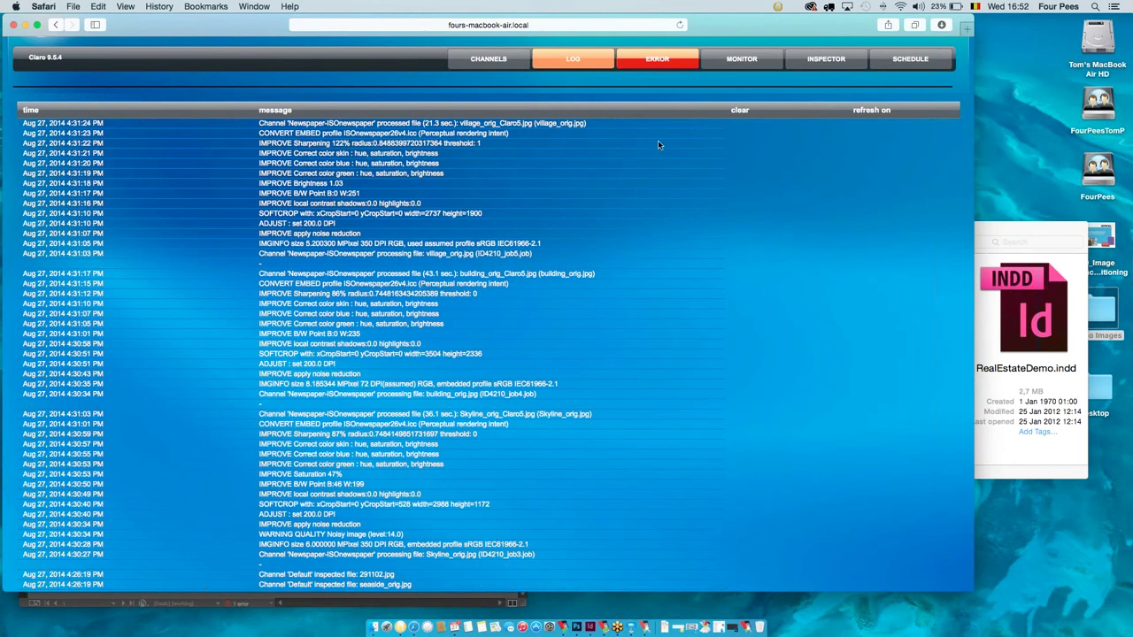
click(648, 63)
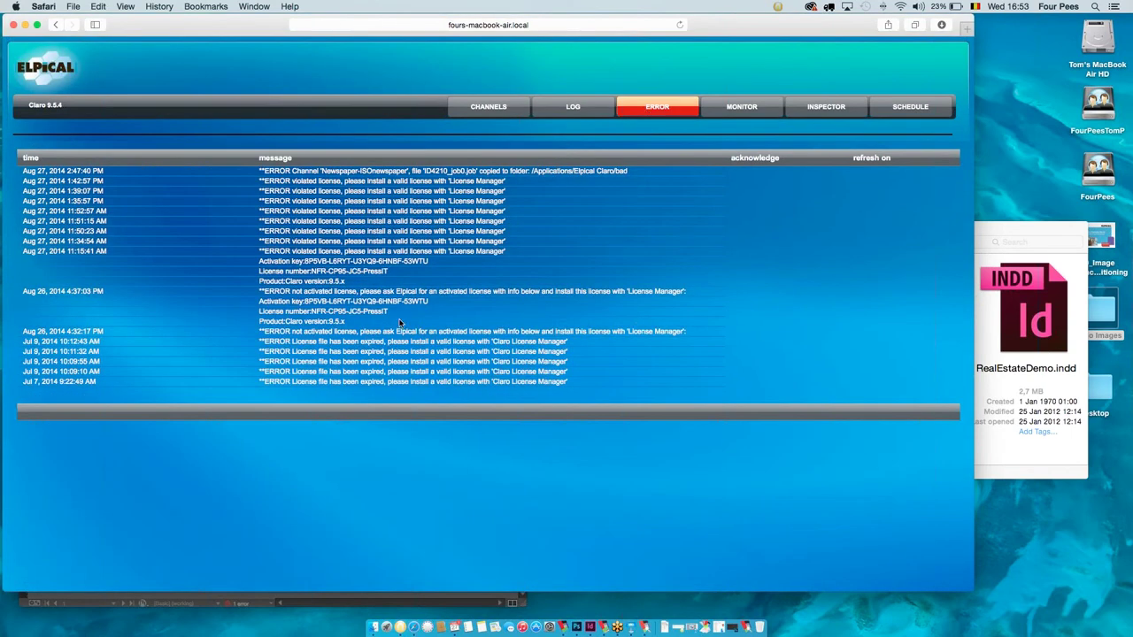
click(744, 108)
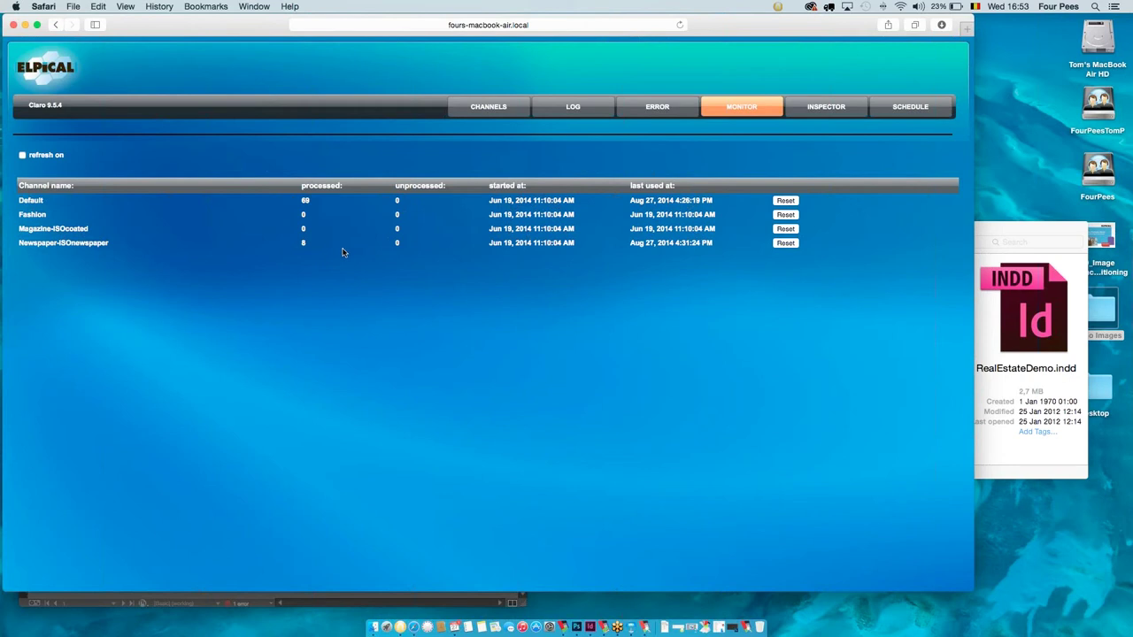
click(826, 108)
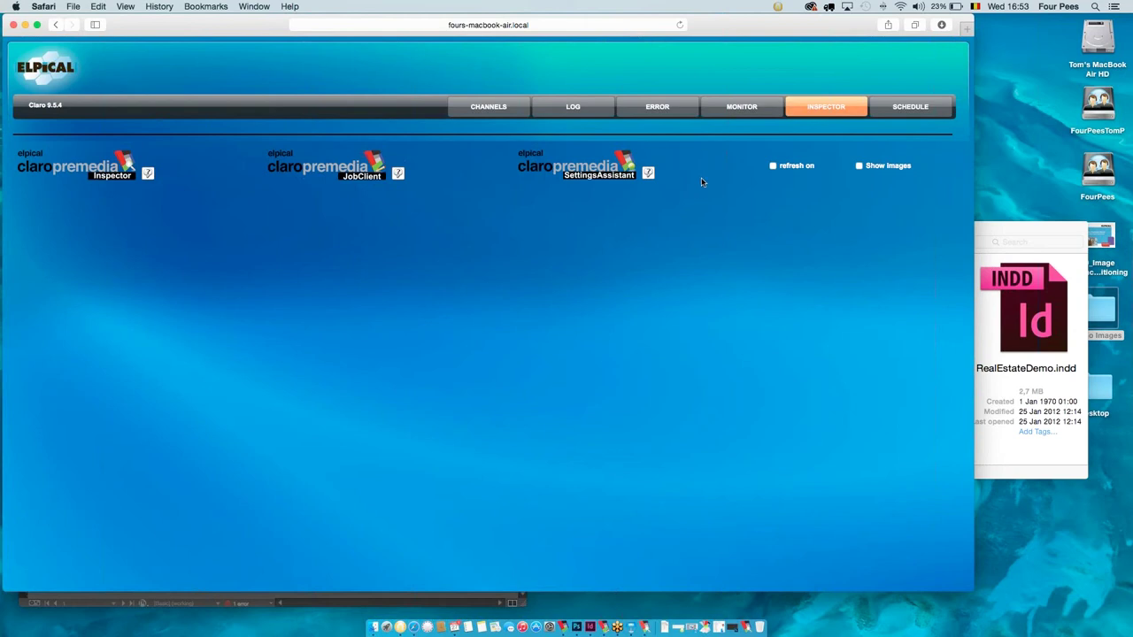
Show the Schedule page listing channel activations.
click(904, 113)
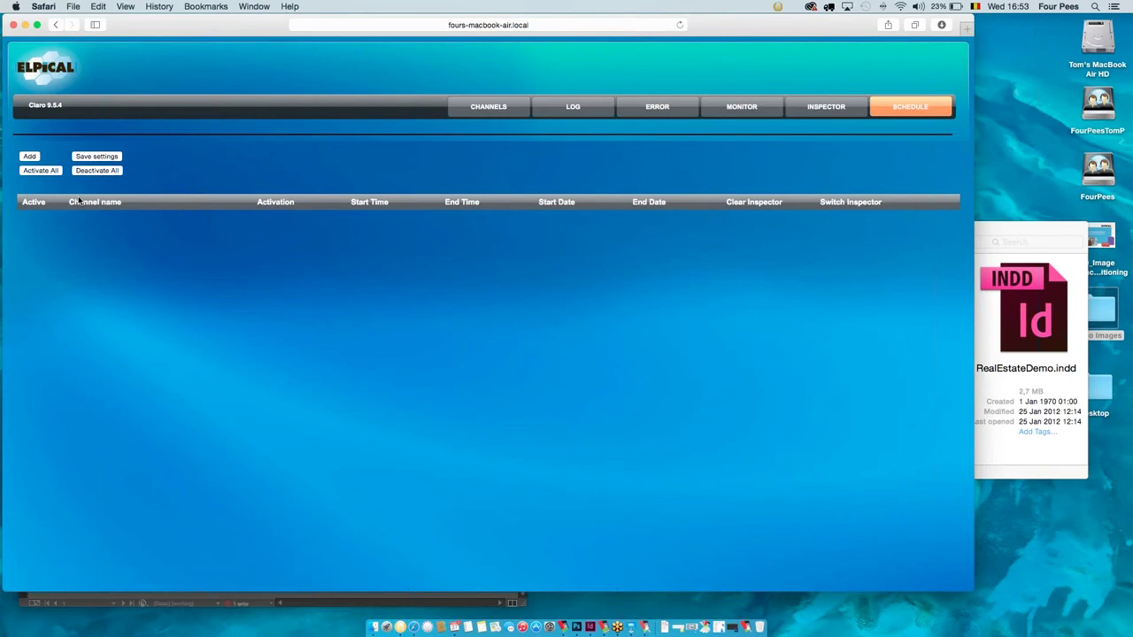
Add a Default channel schedule entry with Clear Inspector and Switch Inspector turned on.
click(31, 156)
click(137, 219)
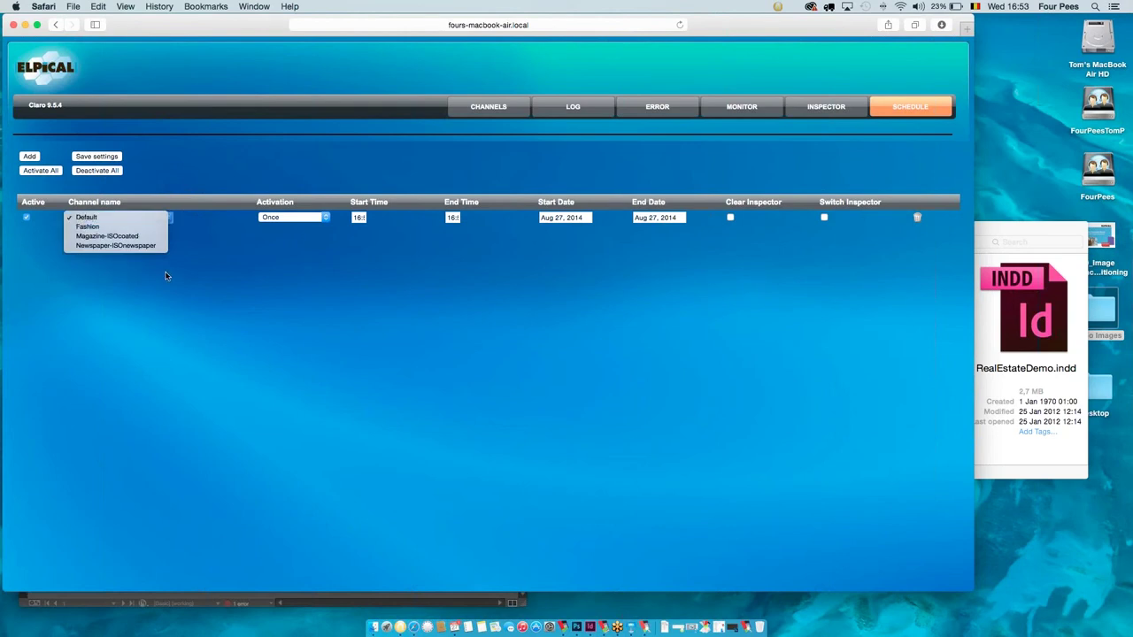
click(152, 219)
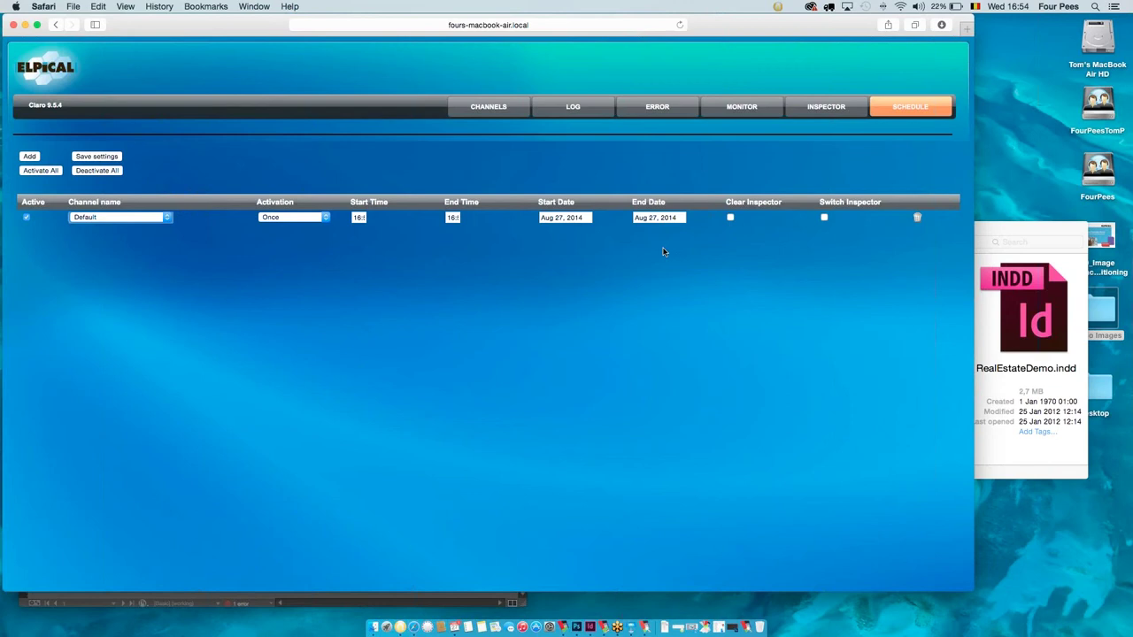
click(729, 218)
click(729, 218)
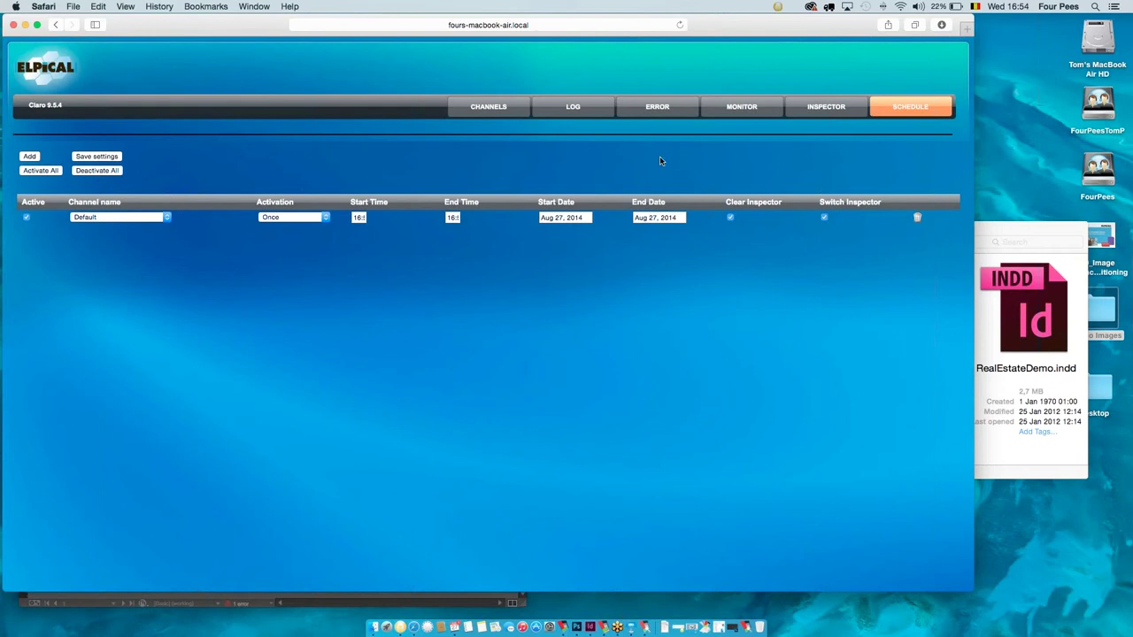
Switch to the InDesign document and bring up the Claro JobClient Processing window.
click(25, 25)
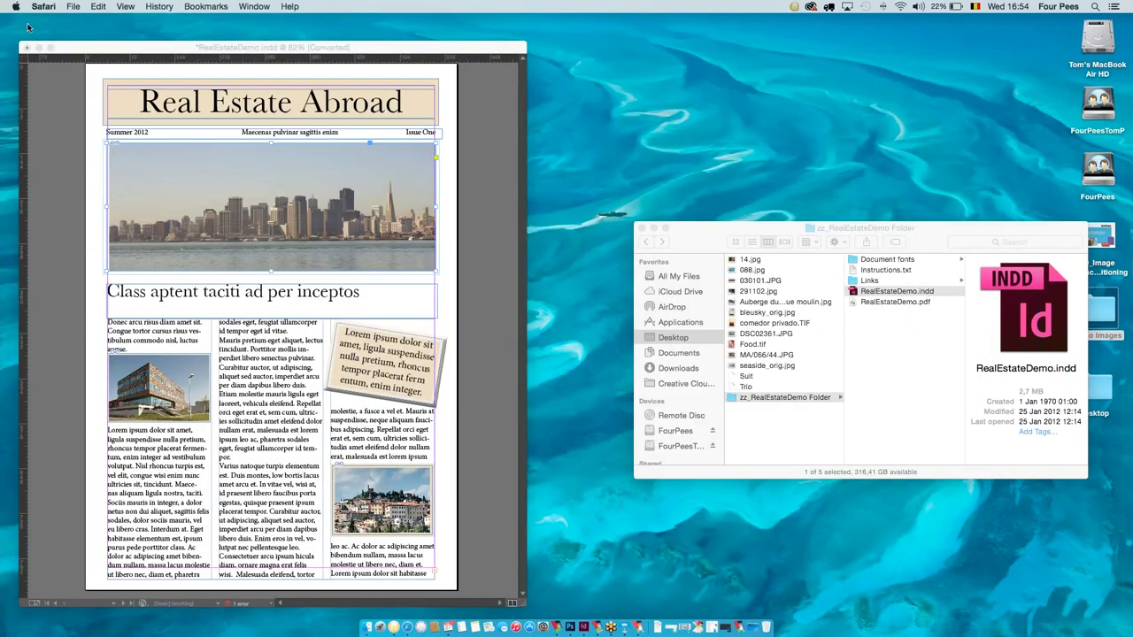
click(137, 48)
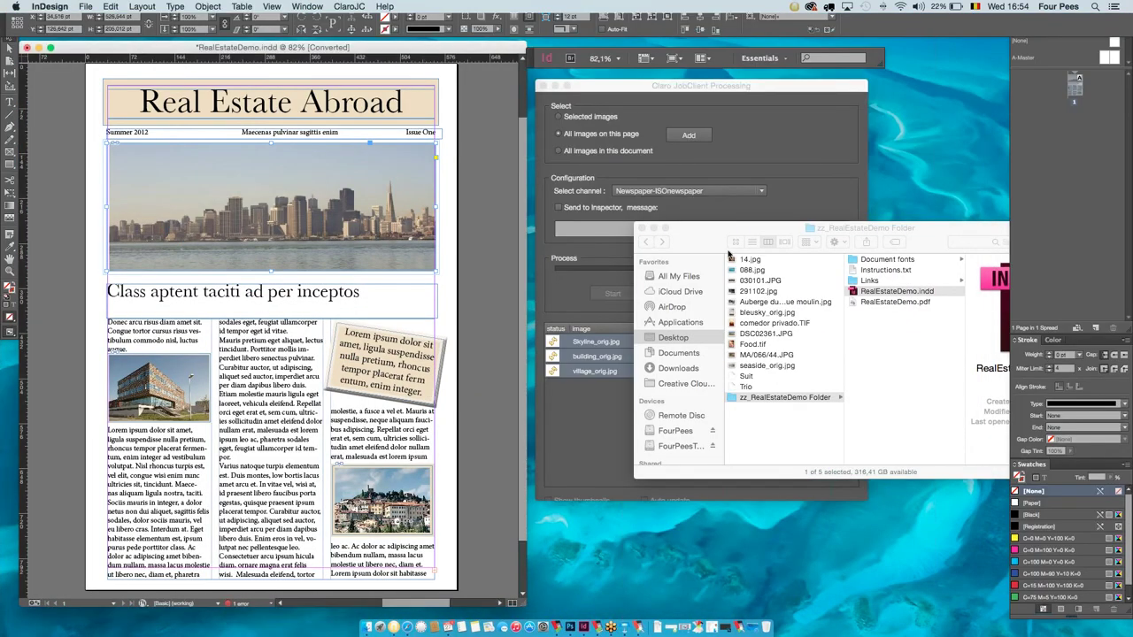
click(771, 201)
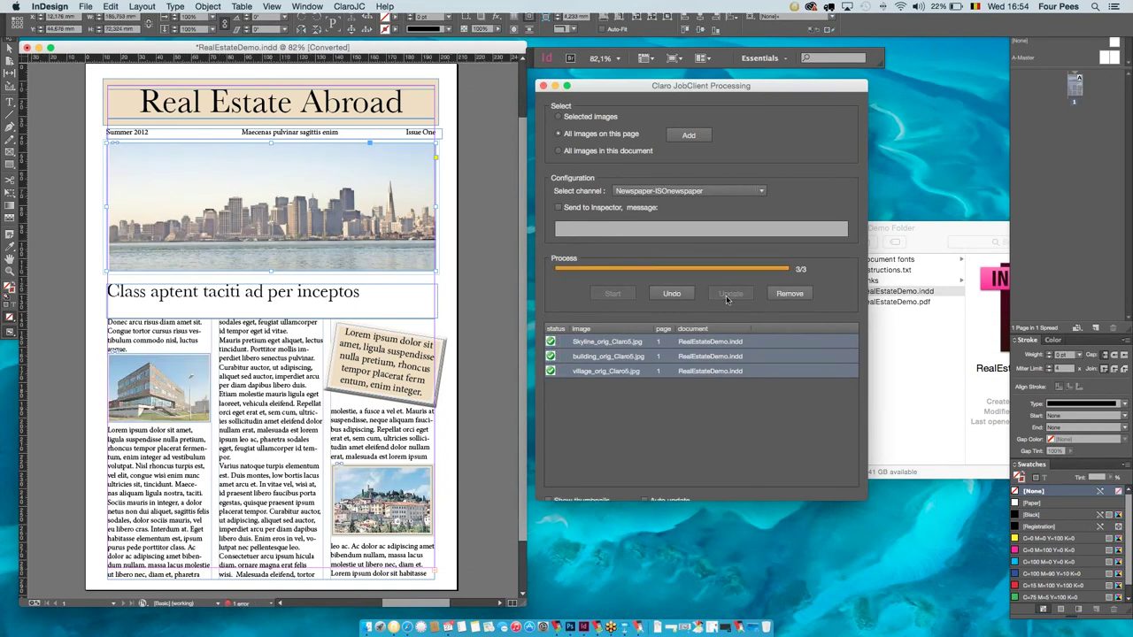
Locate the processed building, village and skyline images on the page, then return to Claro.
click(587, 344)
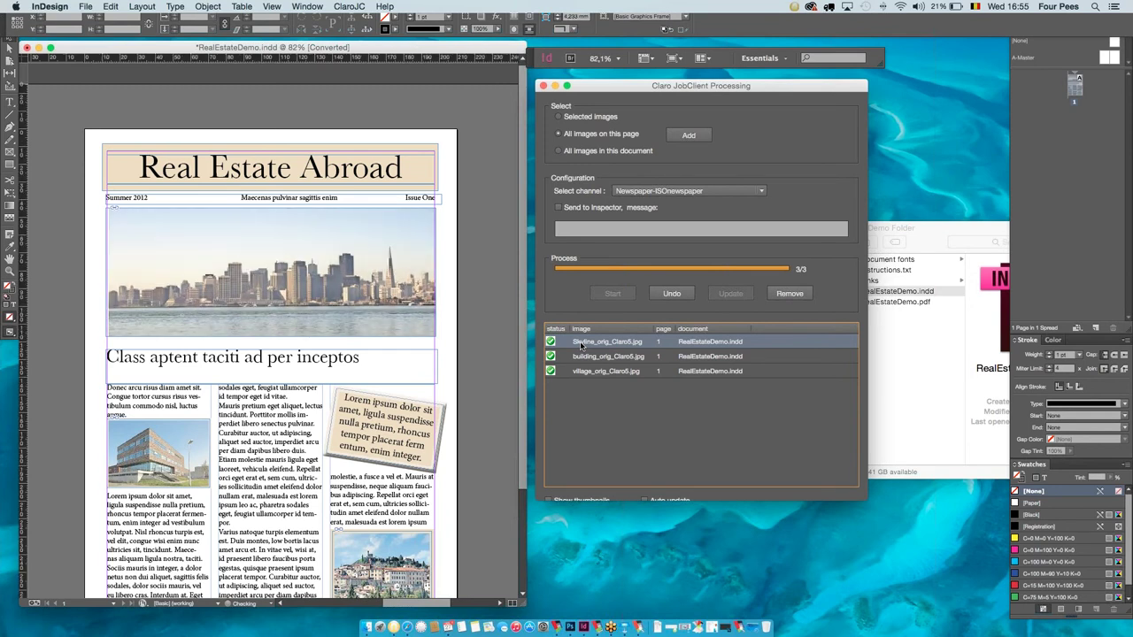
click(581, 357)
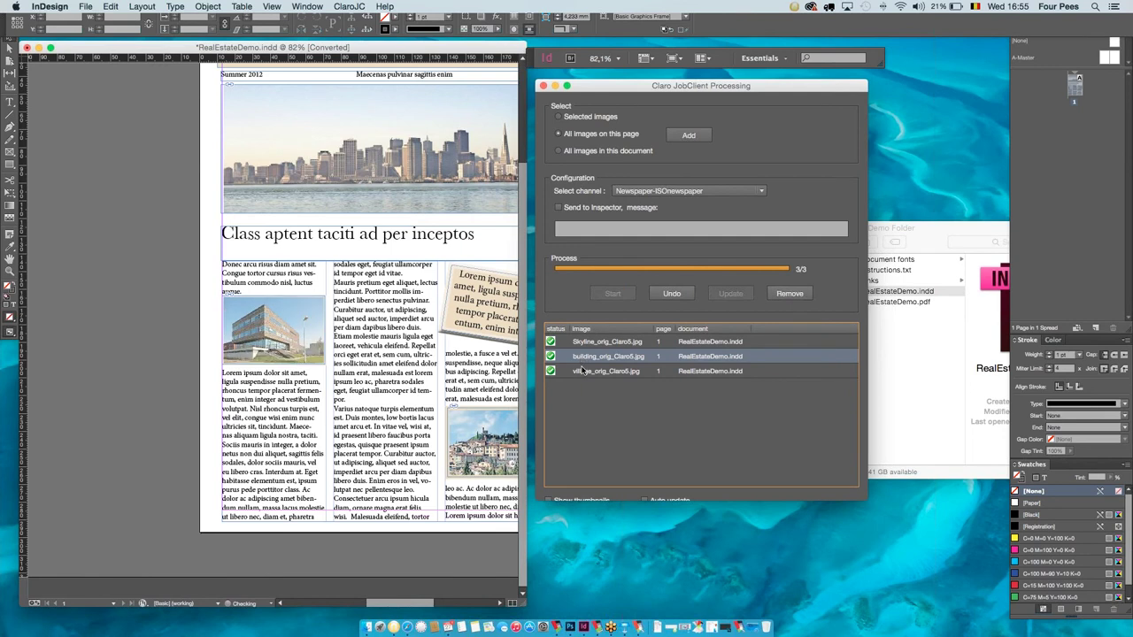
click(583, 371)
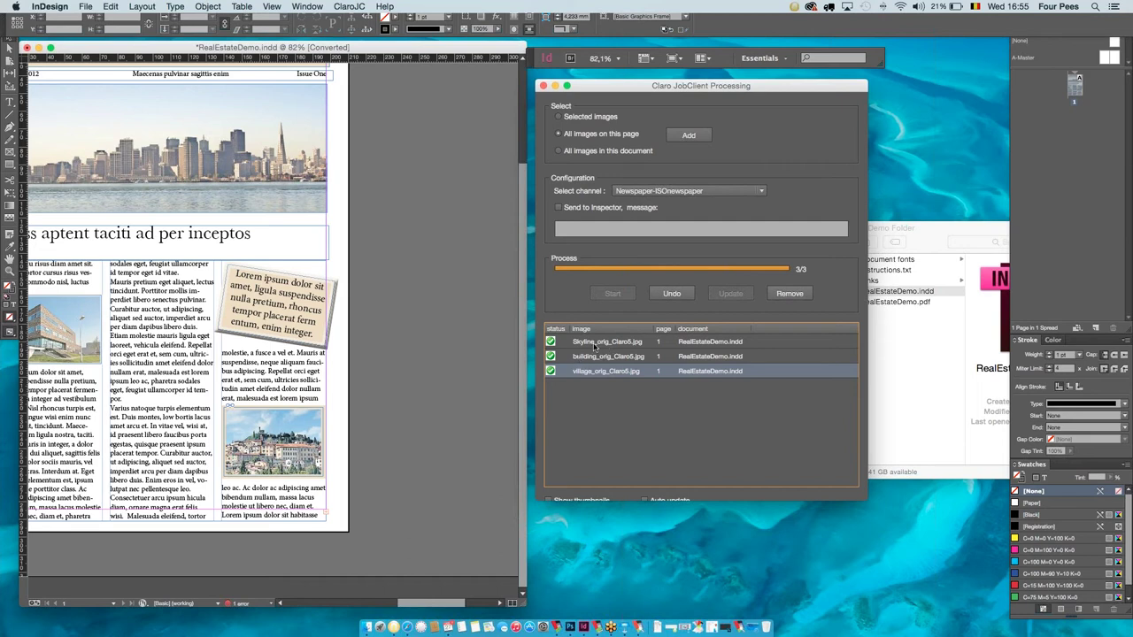
click(595, 345)
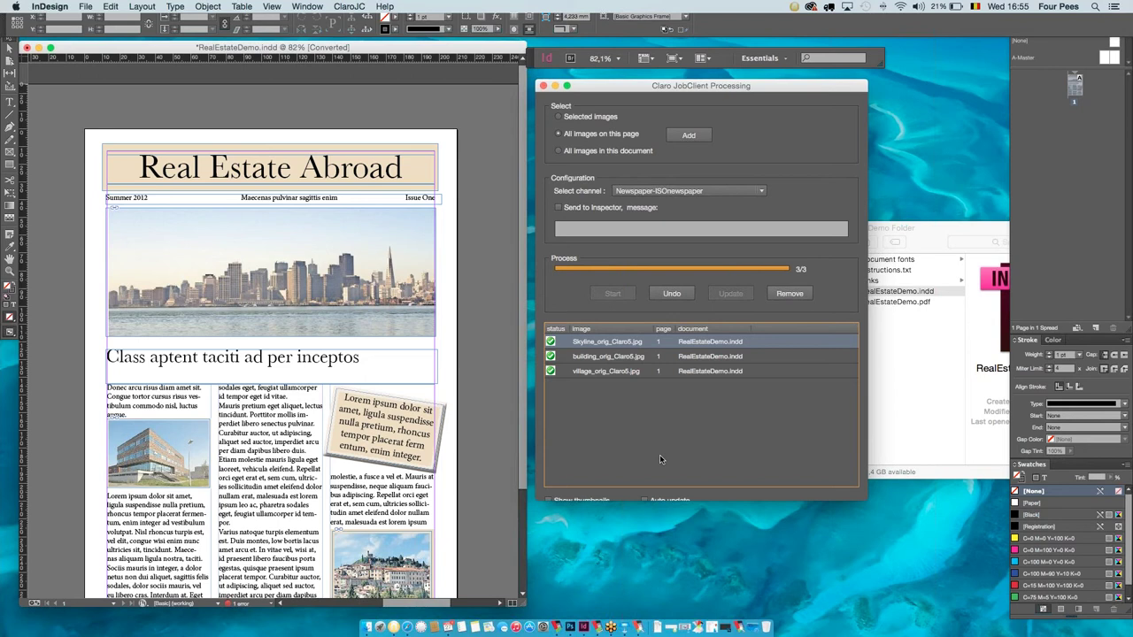
click(753, 630)
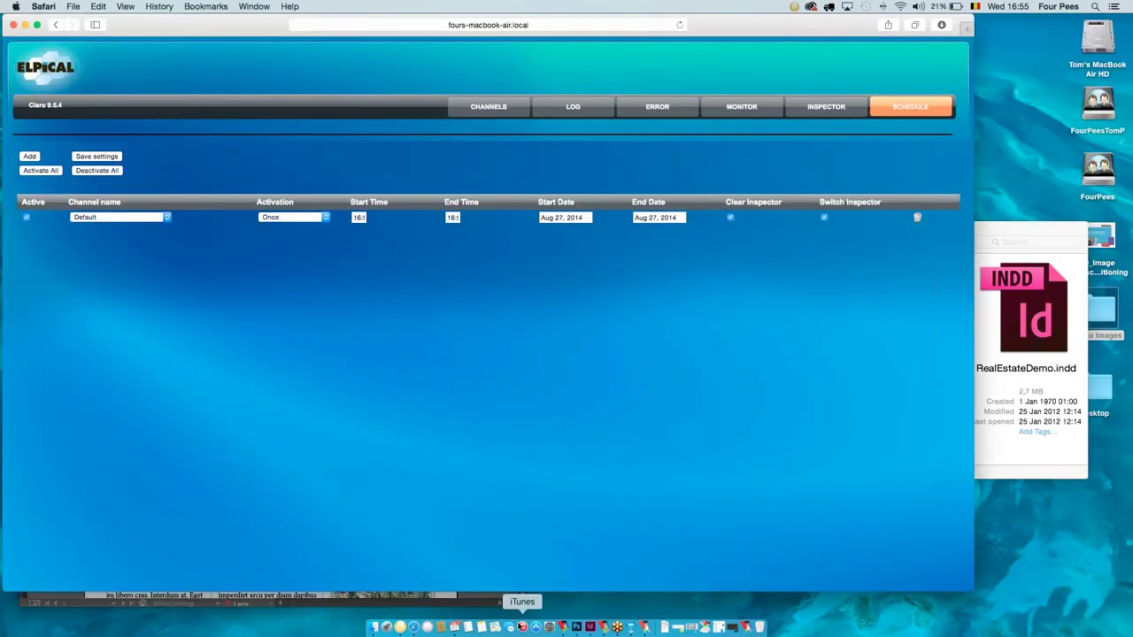
Play the Keynote slideshow full screen starting from the Demo slide.
click(627, 630)
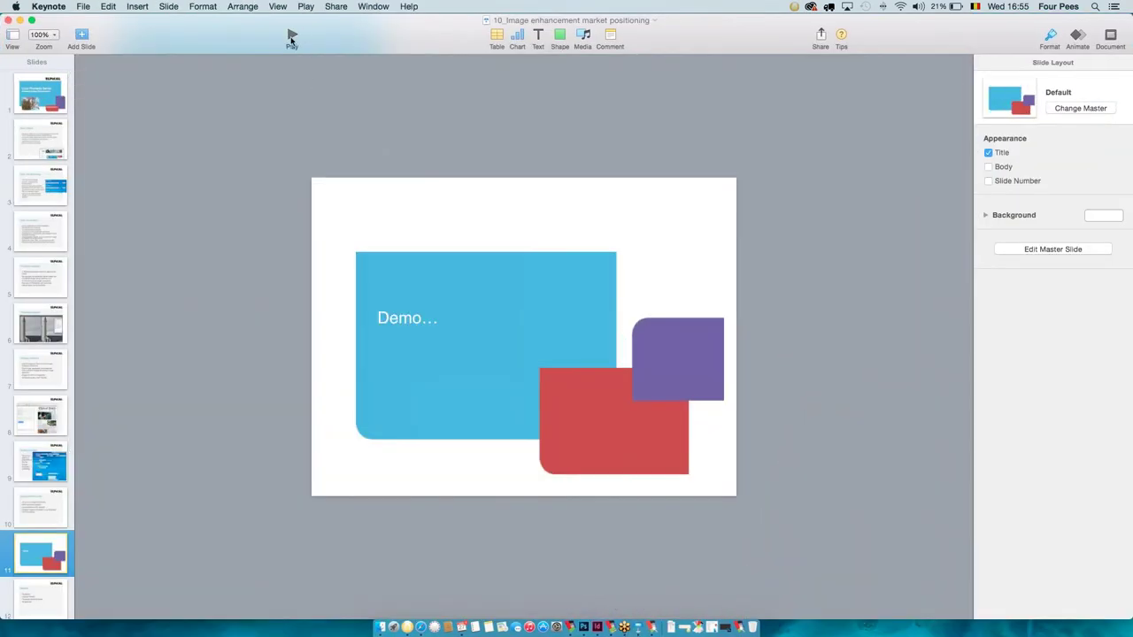
click(291, 39)
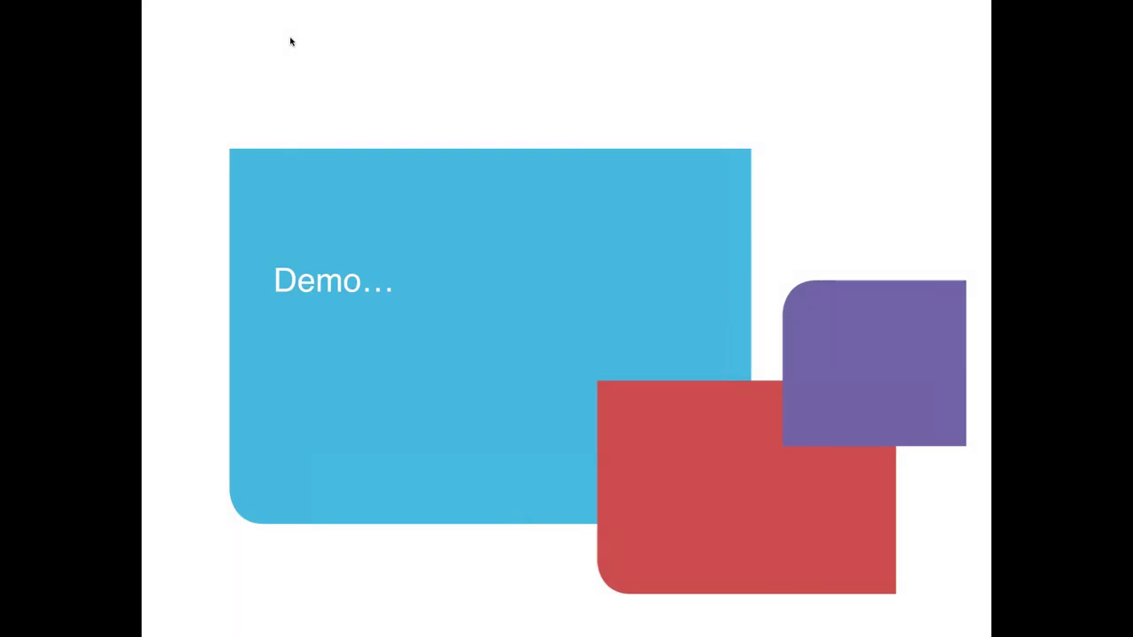